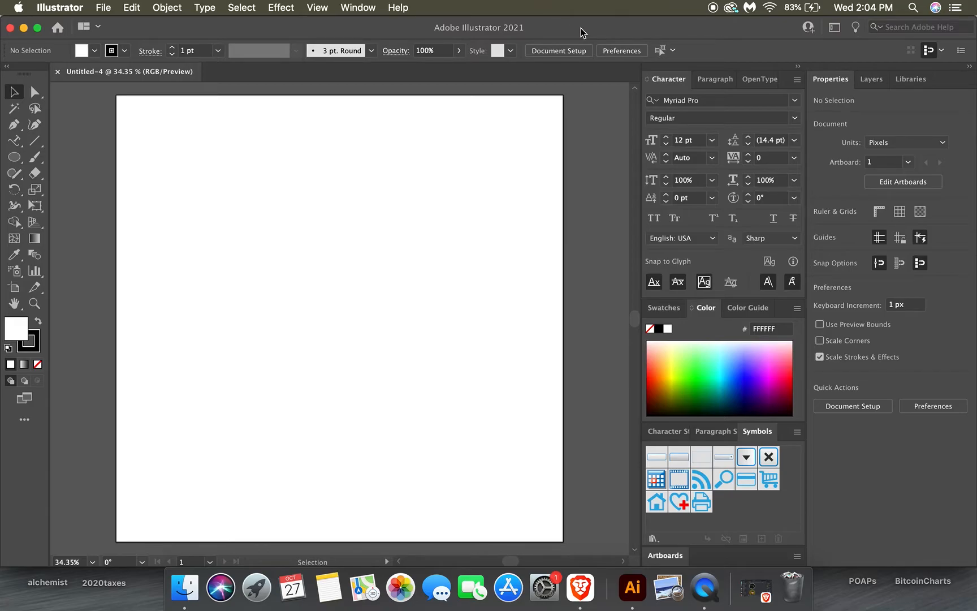
Place nitroboost.png from the desktop onto the artboard.
{"action": "left_click_drag", "start_coordinate": [583, 32], "coordinate": [584, 77]}
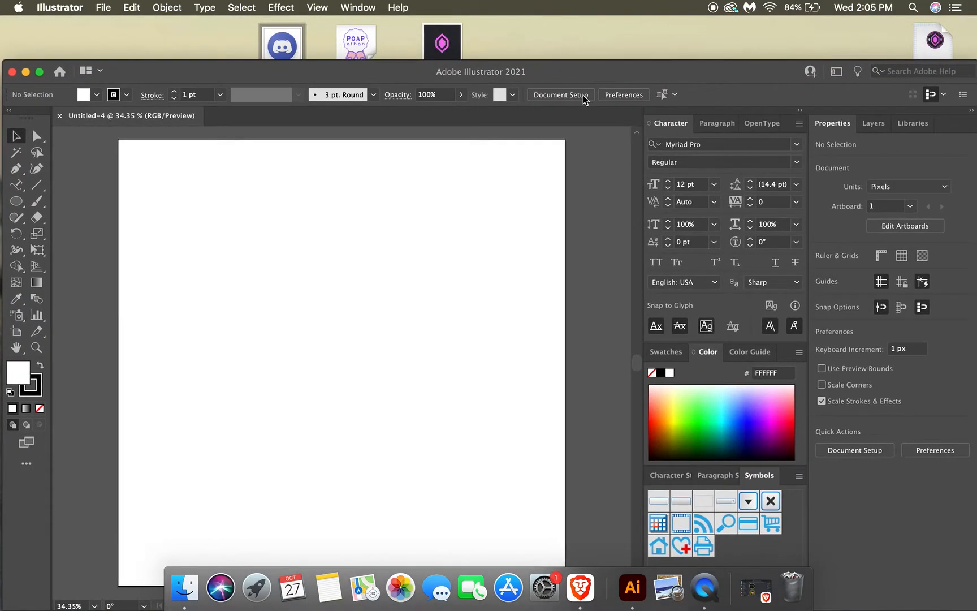
{"action": "left_click_drag", "start_coordinate": [574, 75], "coordinate": [558, 72]}
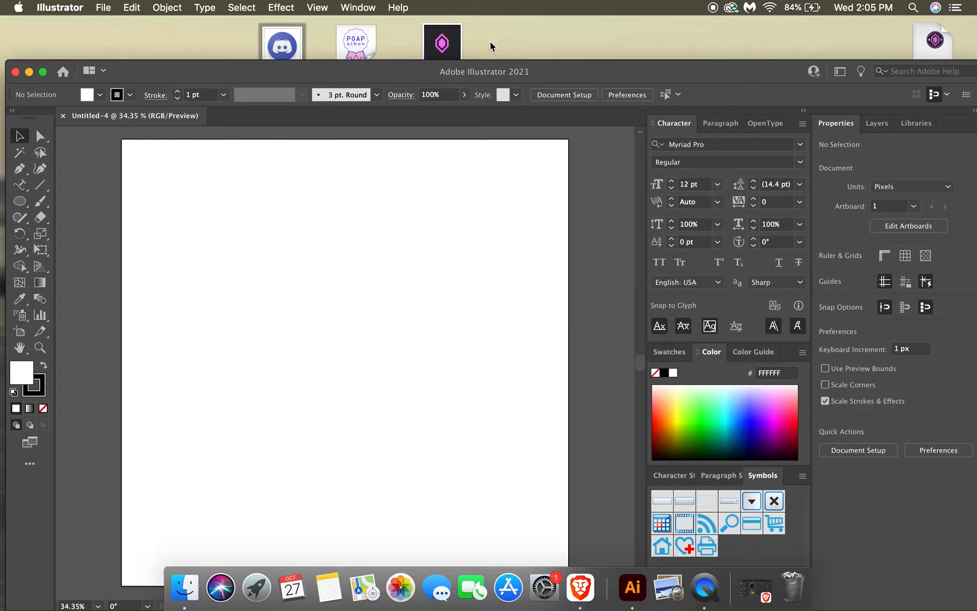
{"action": "left_click_drag", "start_coordinate": [442, 43], "coordinate": [351, 356]}
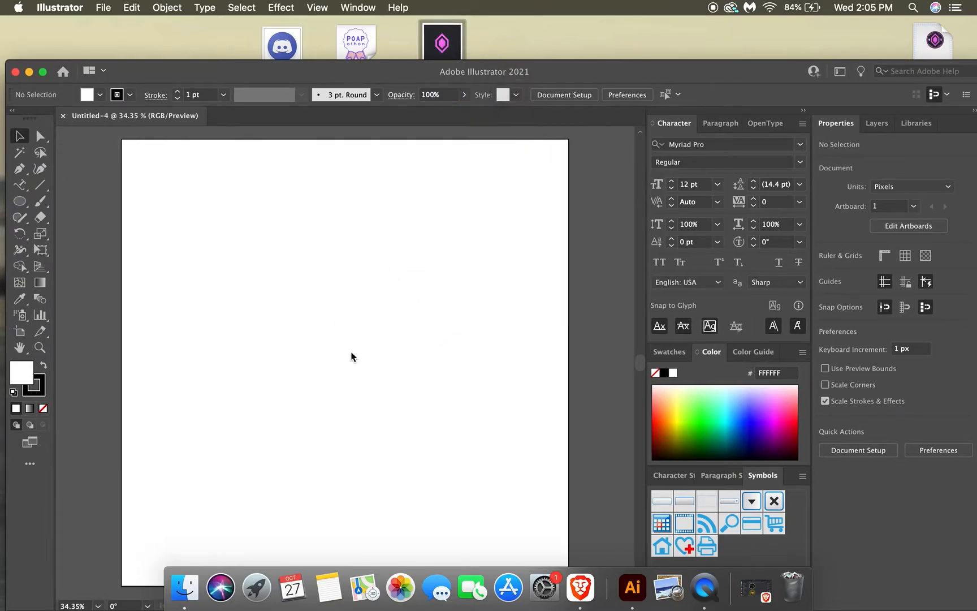
{"action": "left_click_drag", "start_coordinate": [573, 74], "coordinate": [568, 31]}
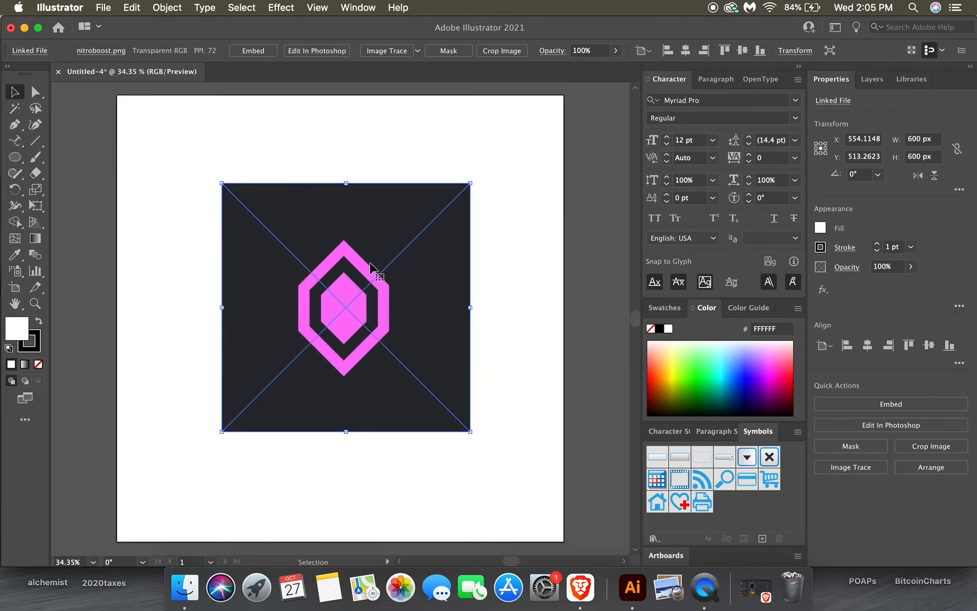
{"action": "left_click_drag", "start_coordinate": [378, 25], "coordinate": [416, 22]}
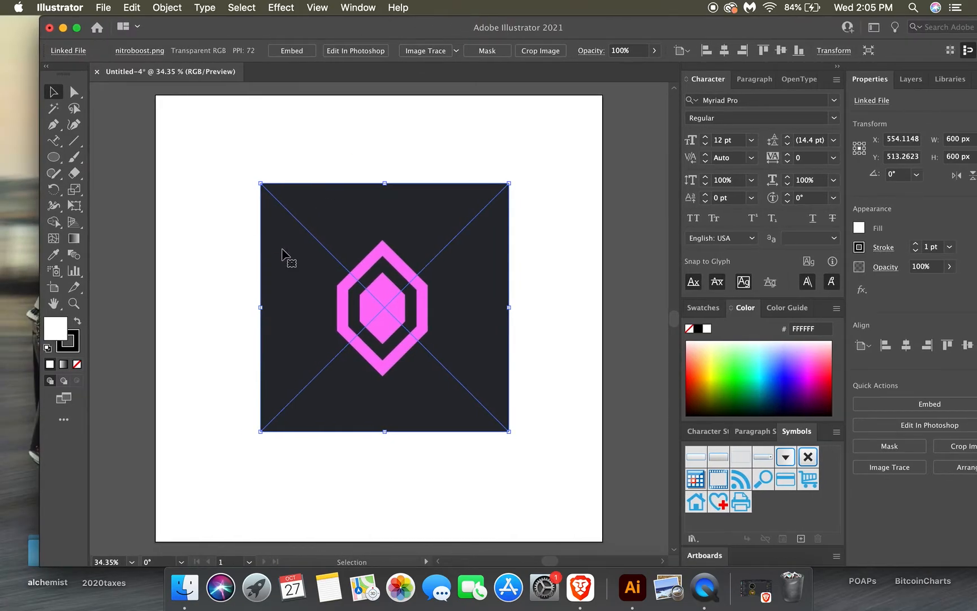
Draw a circle about 587 px in diameter over the dark square image and remove its fill.
{"action": "key", "text": "l"}
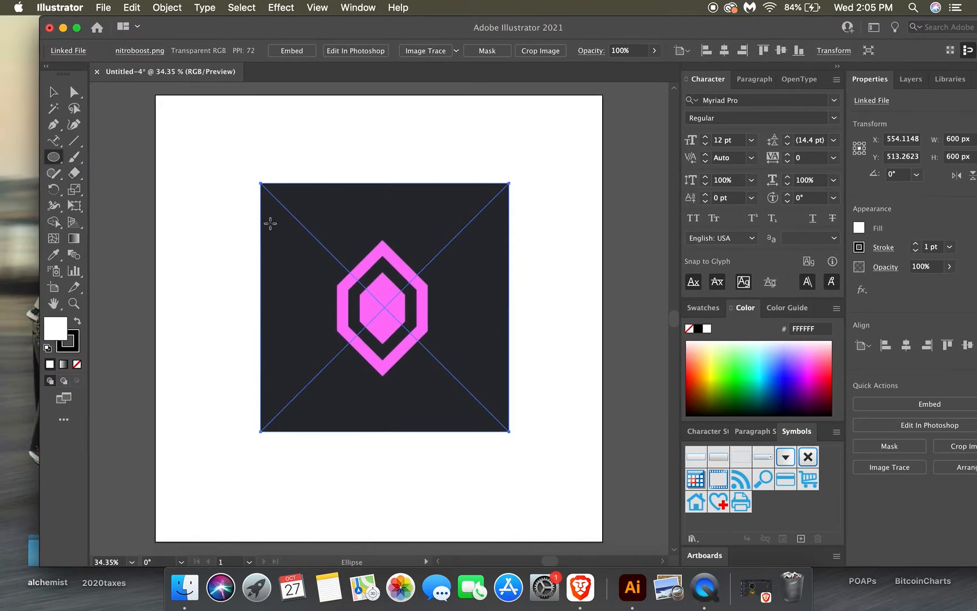
{"action": "left_click_drag", "start_coordinate": [290, 221], "coordinate": [533, 447]}
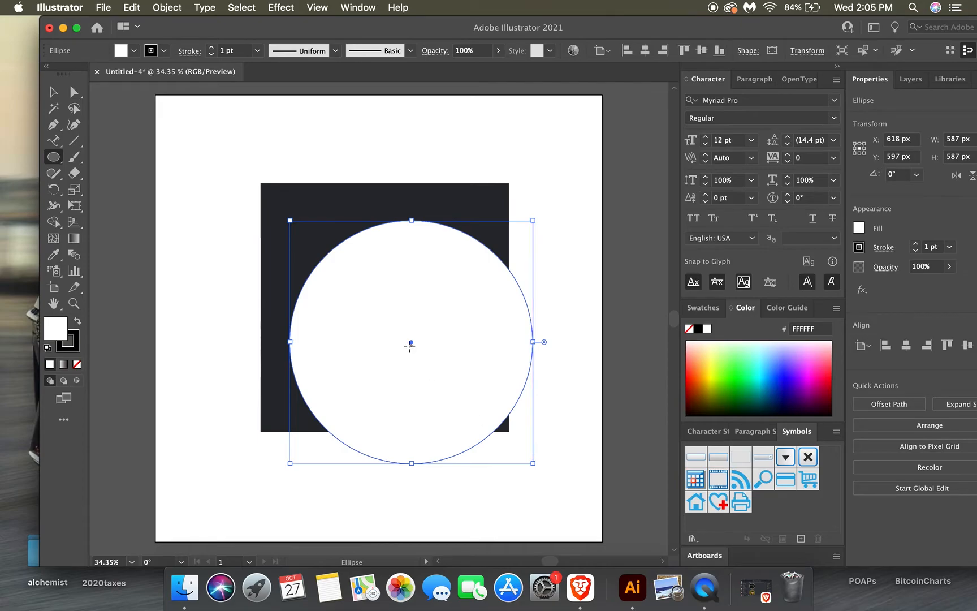
{"action": "key", "text": "v"}
{"action": "left_click_drag", "start_coordinate": [412, 342], "coordinate": [390, 310]}
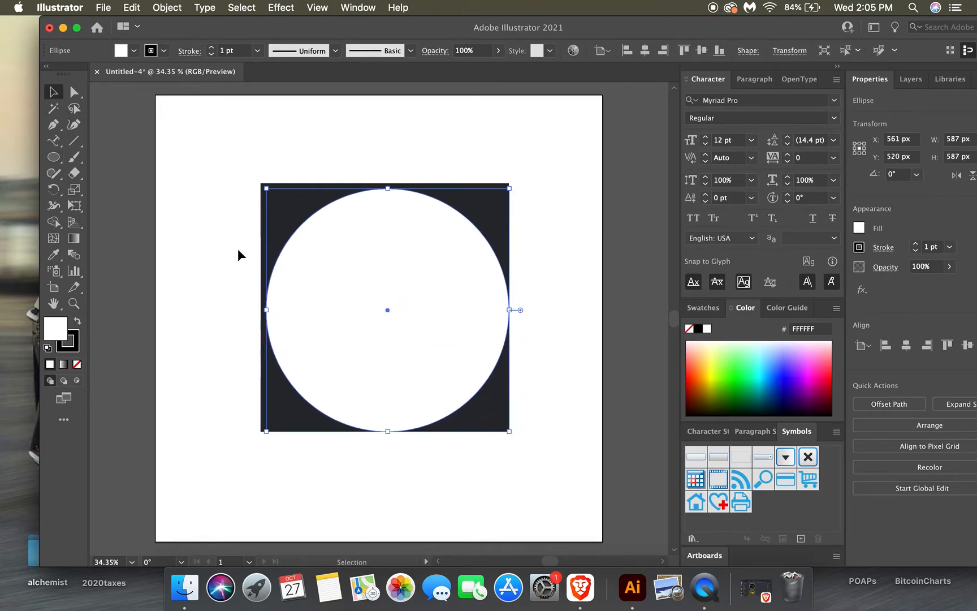
{"action": "left_click", "coordinate": [77, 365]}
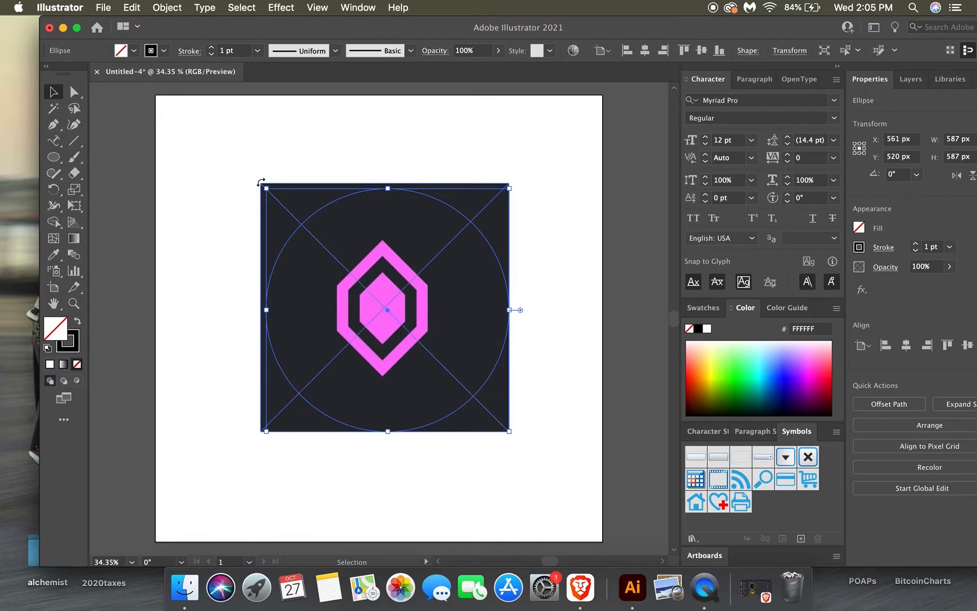
Scale the circle down to about 464 px and center it around the pink gem.
{"action": "left_click_drag", "start_coordinate": [265, 188], "coordinate": [313, 239]}
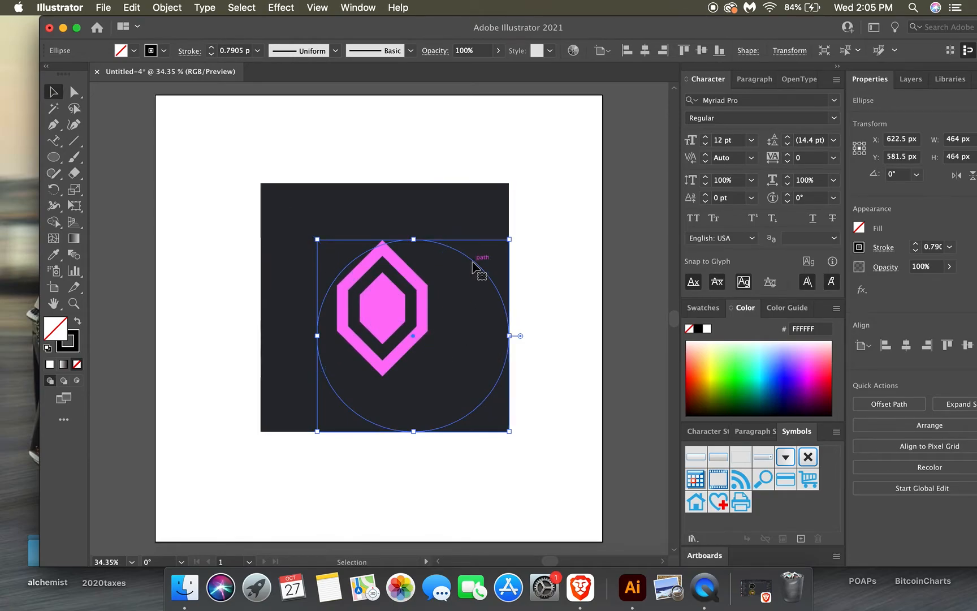
{"action": "left_click_drag", "start_coordinate": [473, 260], "coordinate": [442, 233]}
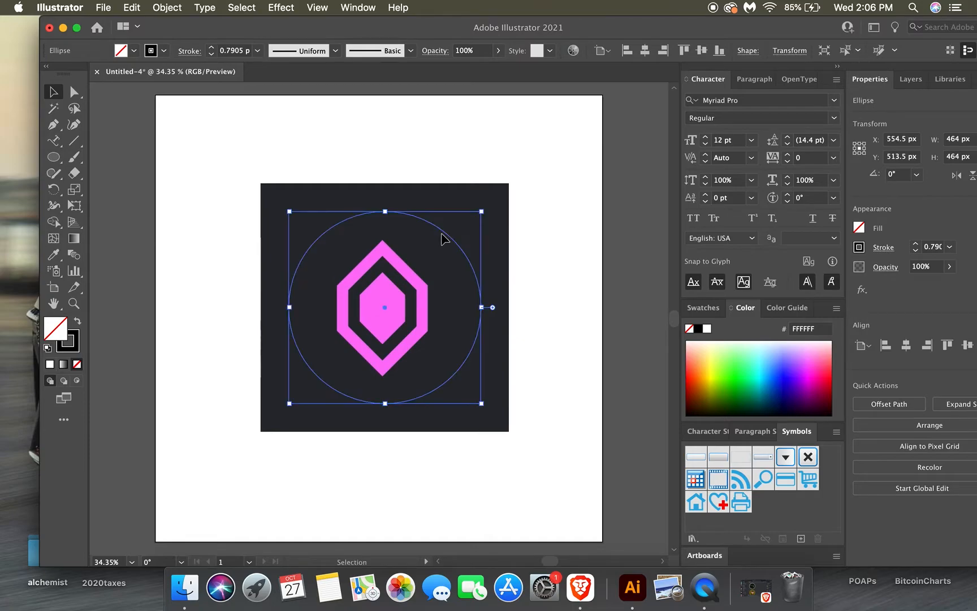
{"action": "key", "text": "Left"}
{"action": "key", "text": "Left"}
{"action": "key", "text": "Left"}
{"action": "key", "text": "Left"}
{"action": "key", "text": "Left"}
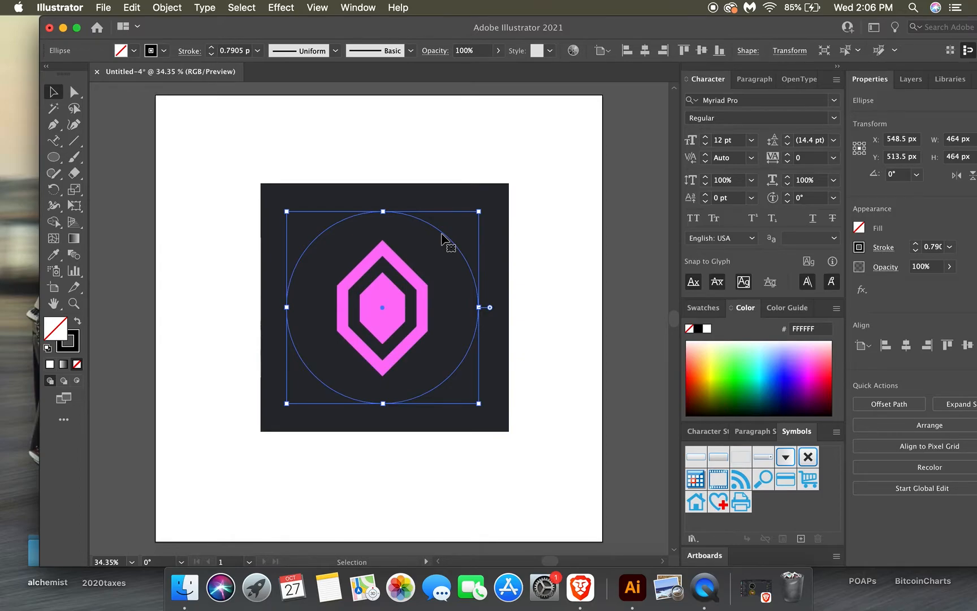
{"action": "key", "text": "Right"}
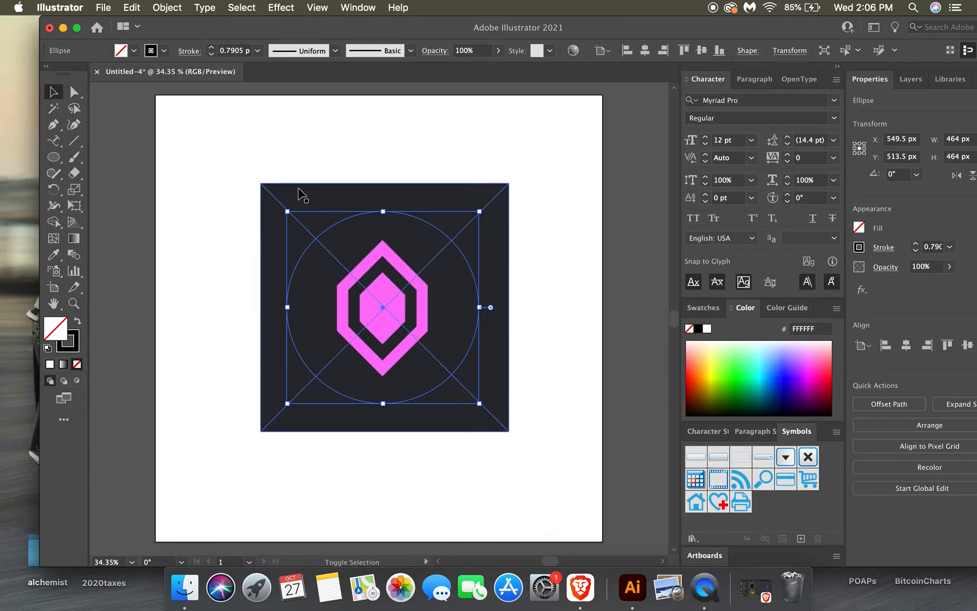
Make a clipping mask from the circle and the nitroboost image to crop the image to a round shape.
{"action": "left_click", "coordinate": [299, 193], "text": "shift"}
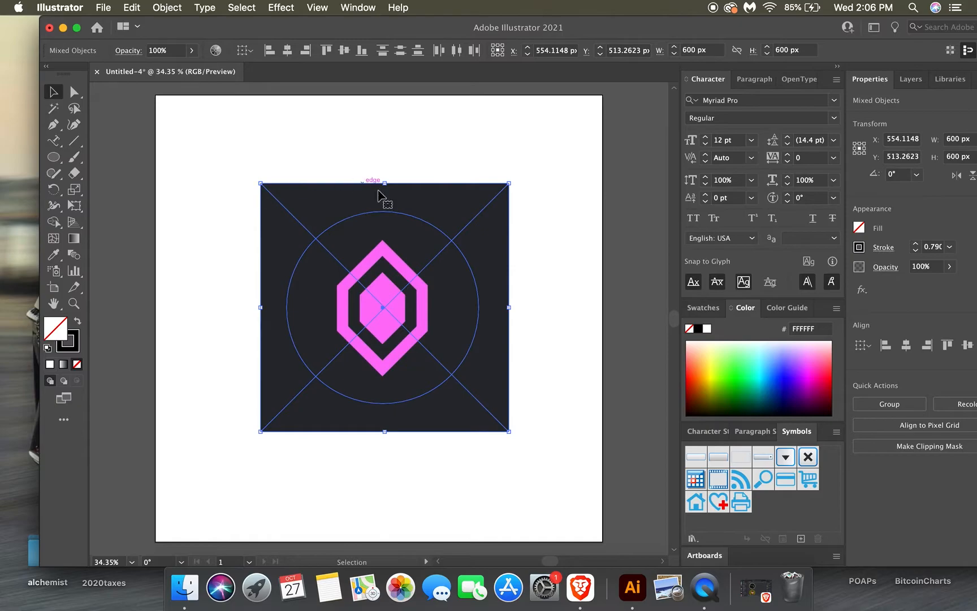
{"action": "left_click", "coordinate": [169, 11]}
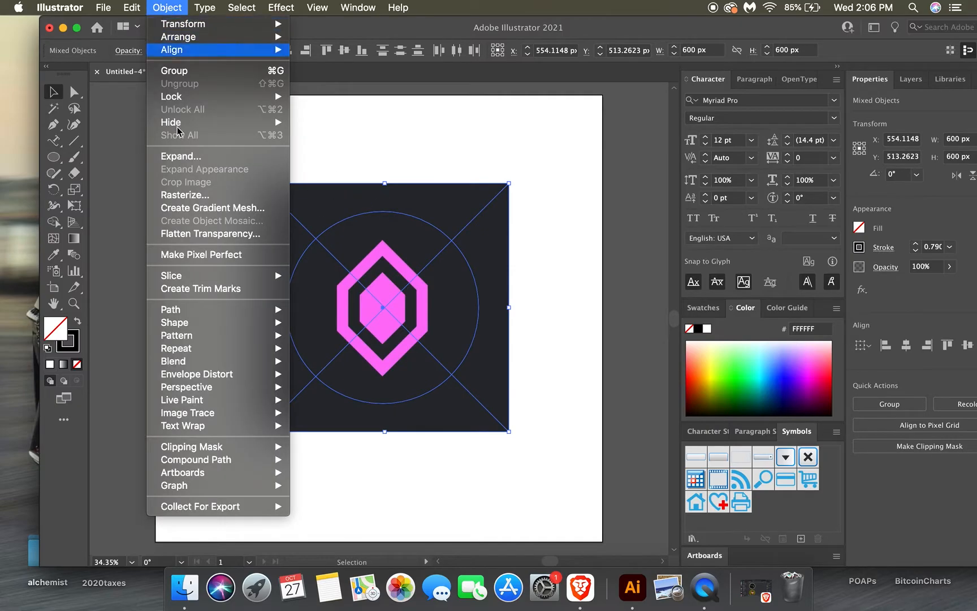
{"action": "mouse_move", "coordinate": [197, 447]}
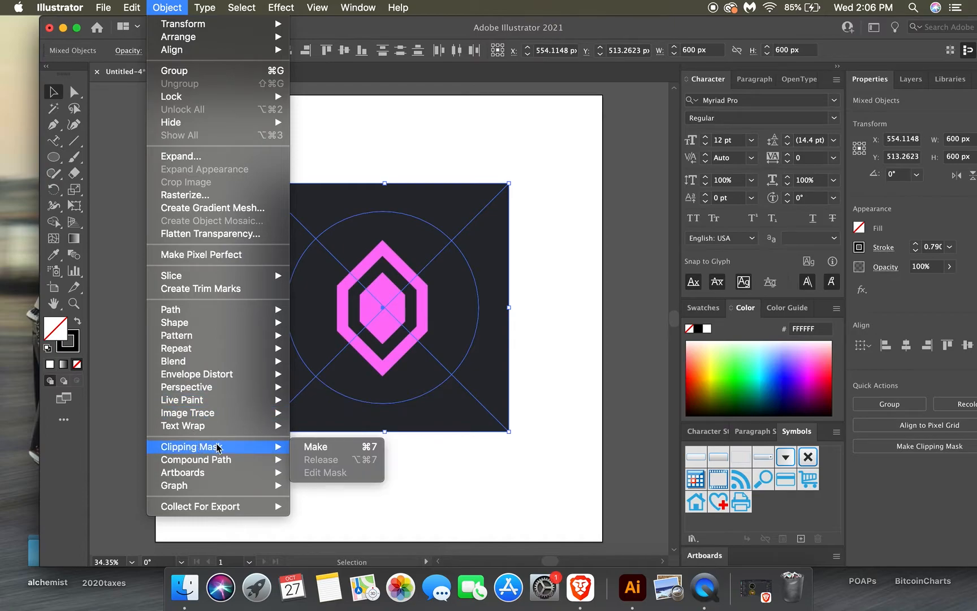
{"action": "left_click", "coordinate": [315, 447]}
{"action": "left_click", "coordinate": [231, 239]}
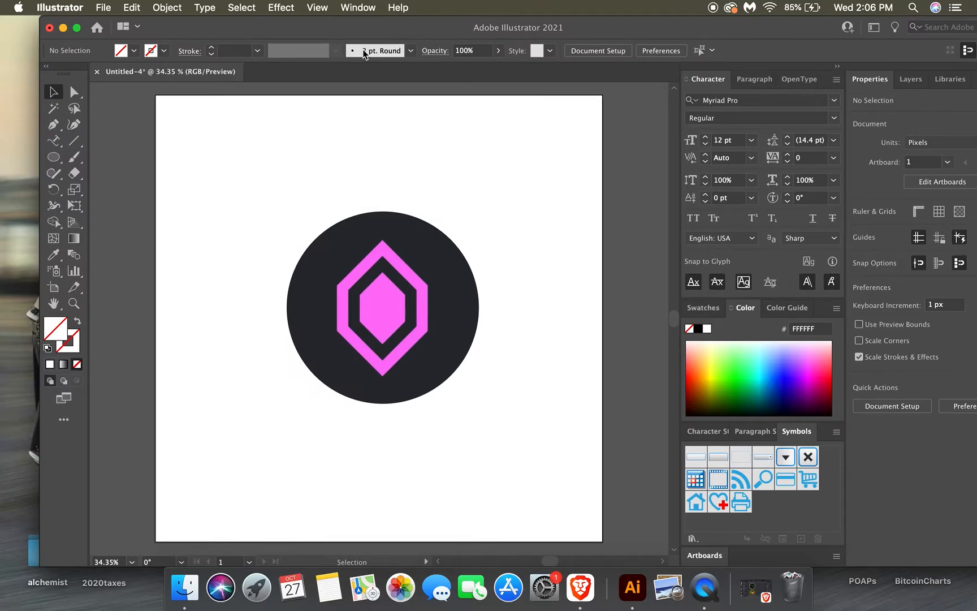
Place the POAPathon picture clipping from the desktop onto the artboard.
{"action": "mouse_move", "coordinate": [374, 31]}
{"action": "left_mouse_down"}
{"action": "mouse_move", "coordinate": [362, 107]}
{"action": "mouse_move", "coordinate": [379, 20]}
{"action": "left_mouse_up"}
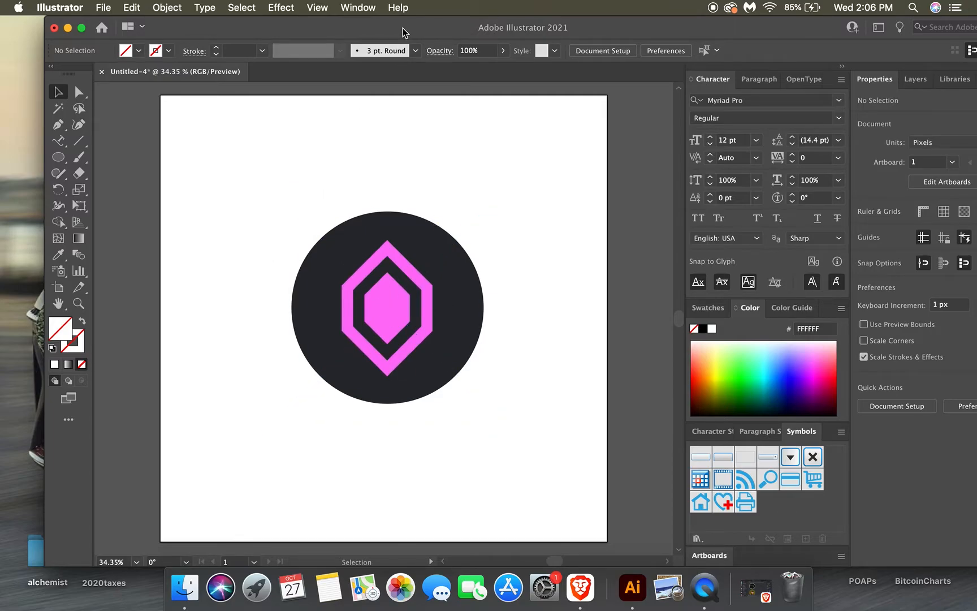
{"action": "left_click_drag", "start_coordinate": [403, 32], "coordinate": [403, 107]}
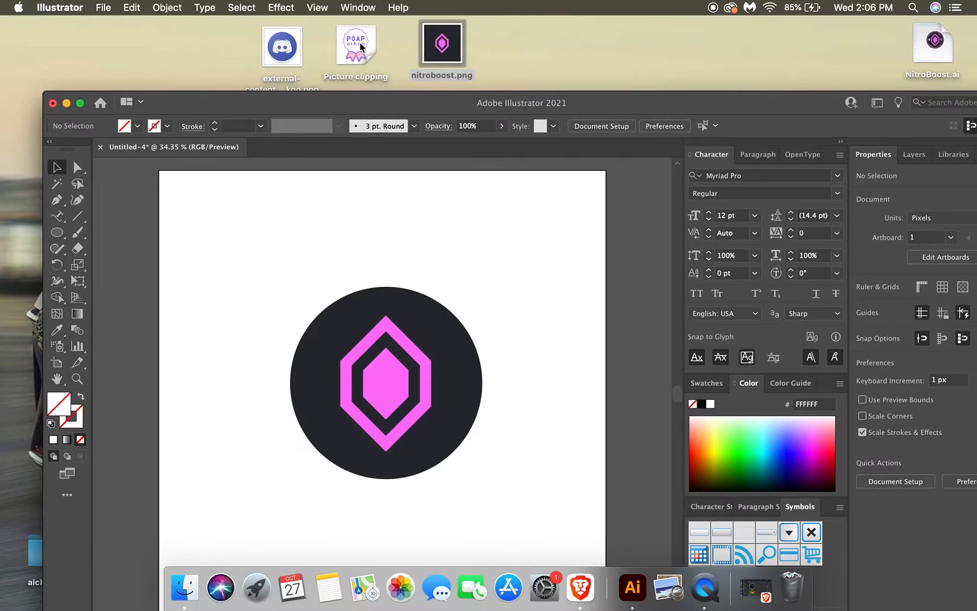
{"action": "left_click_drag", "start_coordinate": [360, 47], "coordinate": [379, 319]}
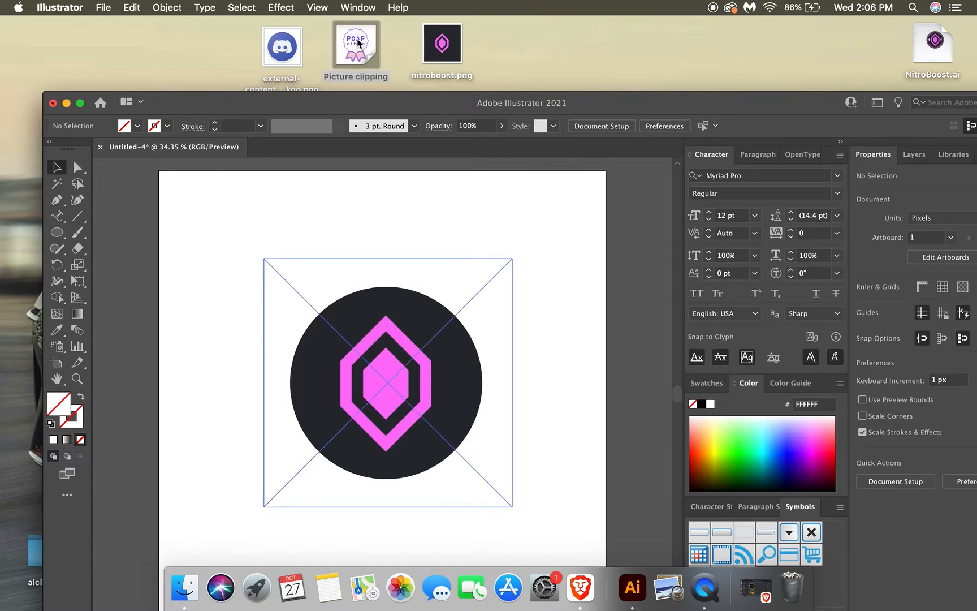
{"action": "left_click_drag", "start_coordinate": [358, 43], "coordinate": [330, 402]}
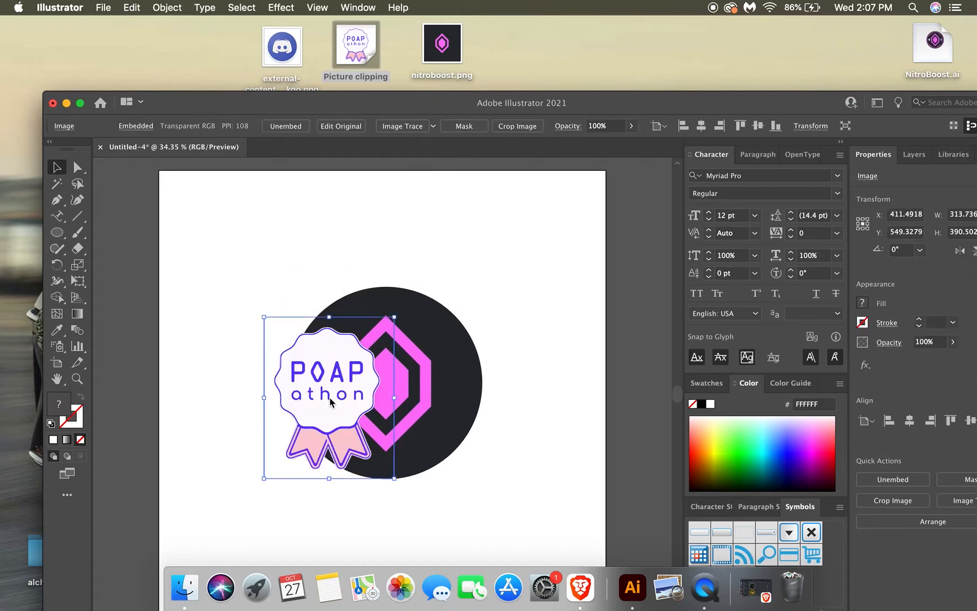
Place the Discord logo image from the desktop and shrink it to a small icon above the dark circle.
{"action": "left_click_drag", "start_coordinate": [281, 45], "coordinate": [541, 321]}
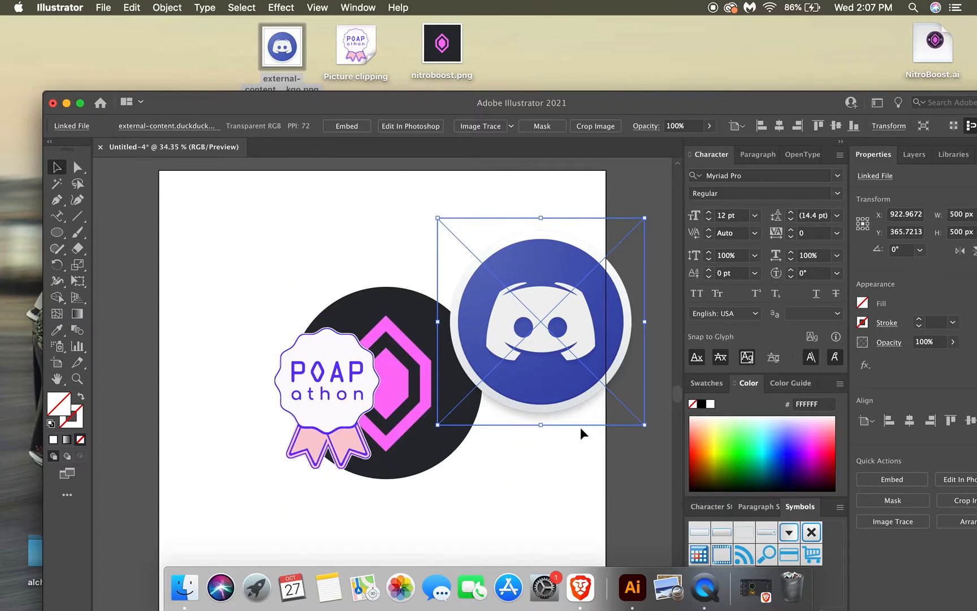
{"action": "left_click_drag", "start_coordinate": [647, 426], "coordinate": [476, 290]}
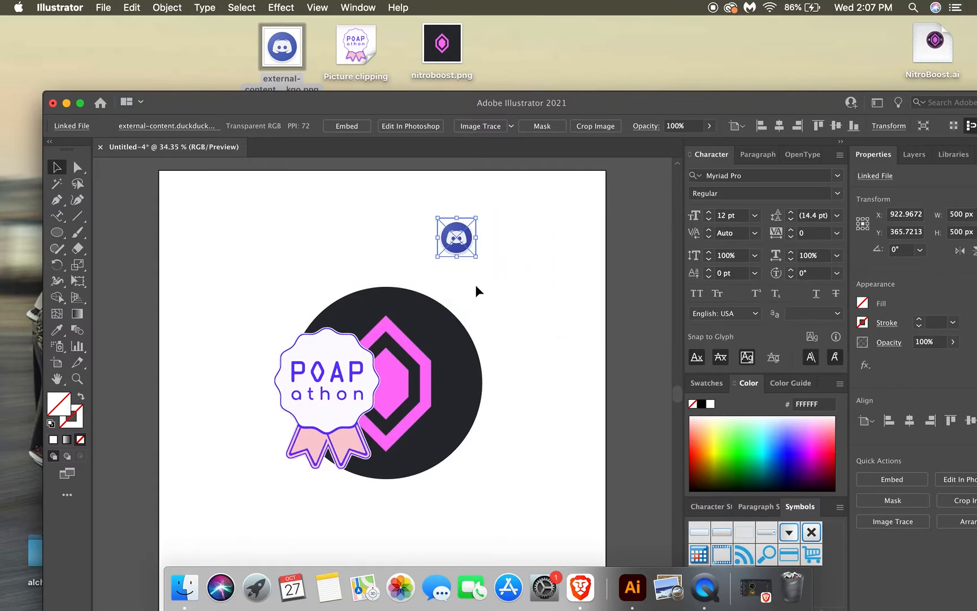
Shrink the POAPathon badge to 82 px wide and position it inside the dark circle, left of the pink gem.
{"action": "left_click", "coordinate": [332, 395]}
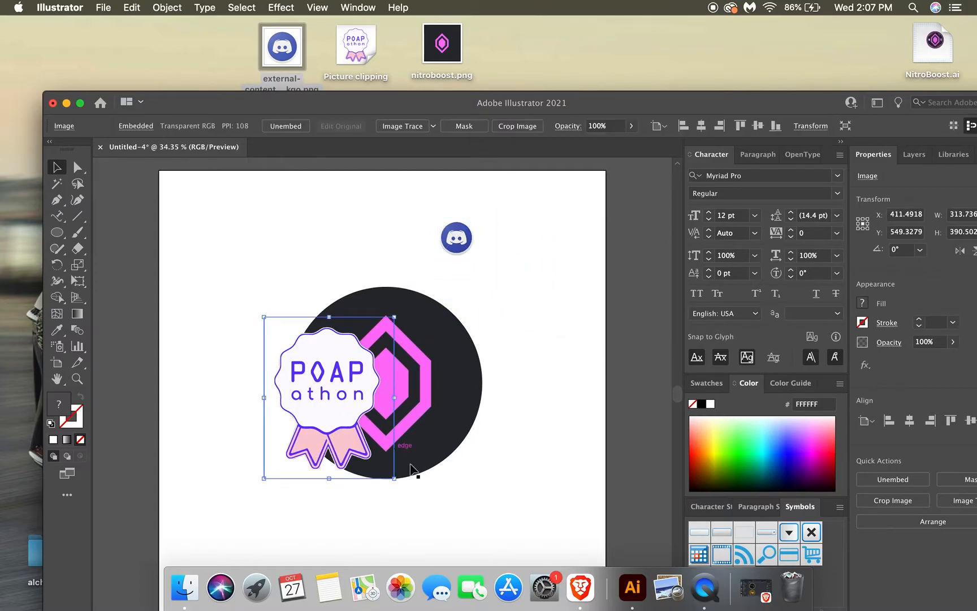
{"action": "left_click_drag", "start_coordinate": [395, 478], "coordinate": [304, 379]}
{"action": "left_click_drag", "start_coordinate": [283, 339], "coordinate": [316, 379]}
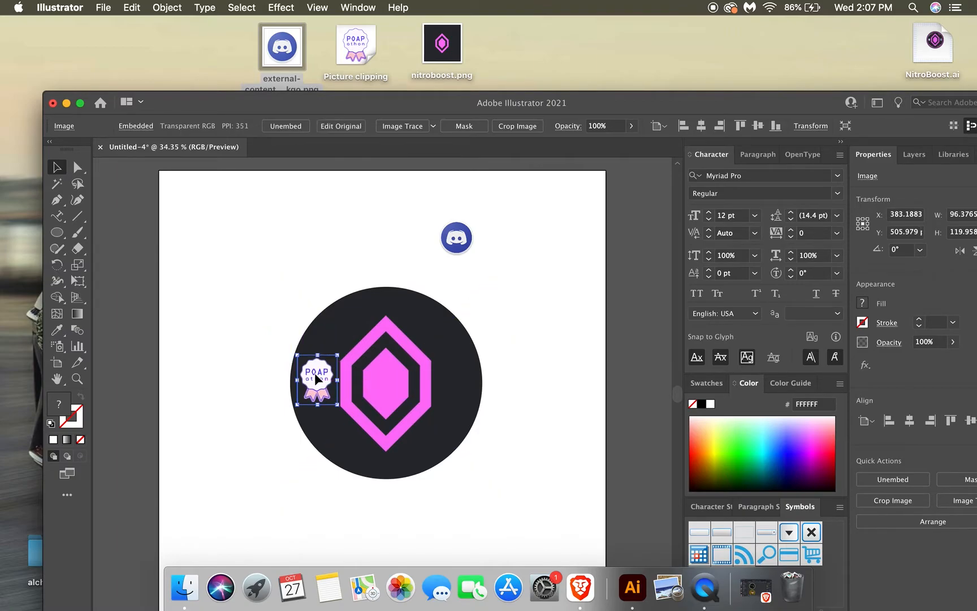
{"action": "key", "text": "Right"}
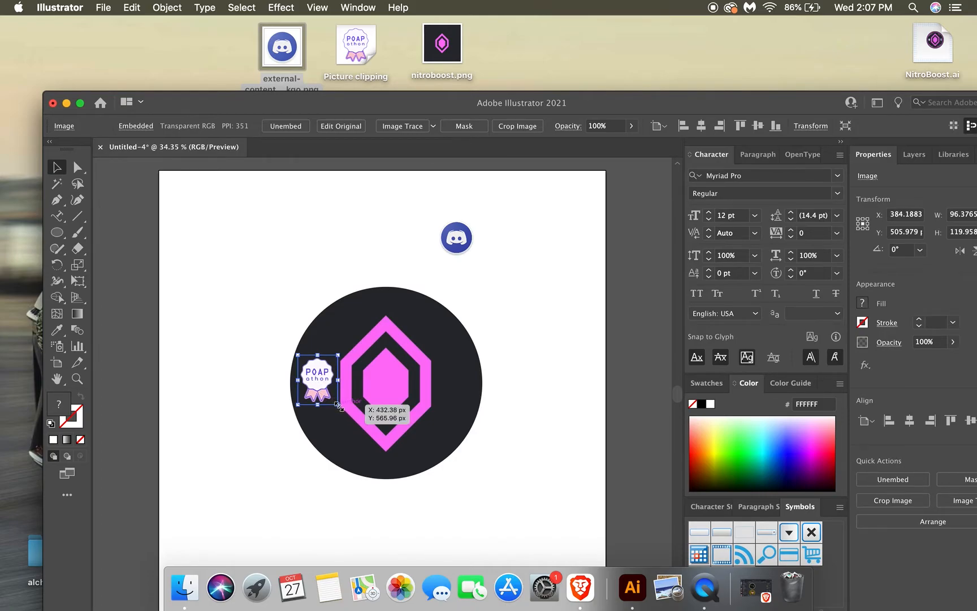
{"action": "left_click_drag", "start_coordinate": [339, 405], "coordinate": [320, 384]}
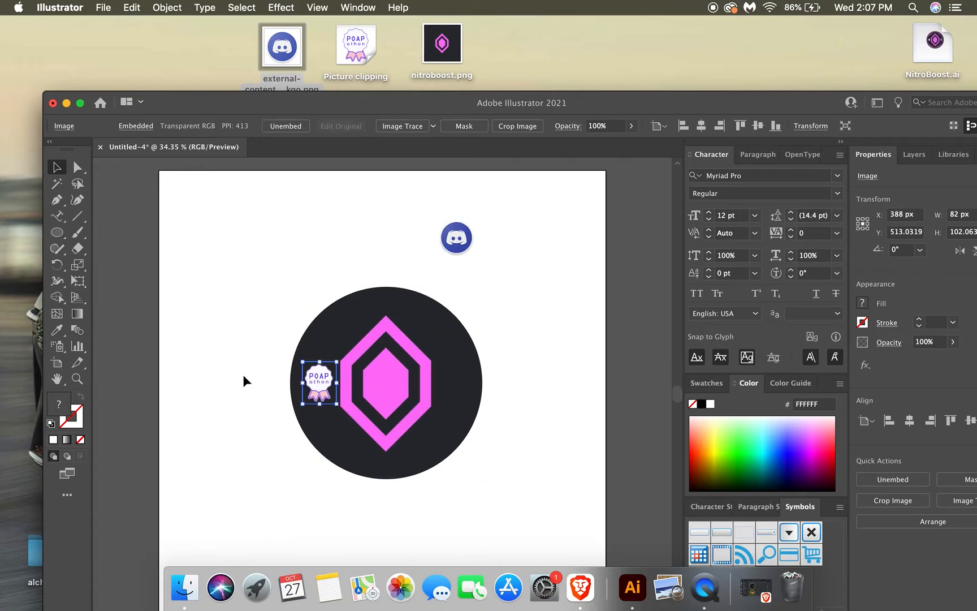
Duplicate the POAPathon badge and position the copy right of the pink gem at X 720 px.
{"action": "key", "text": "super+v"}
{"action": "left_click_drag", "start_coordinate": [377, 402], "coordinate": [450, 384]}
{"action": "left_click", "coordinate": [525, 278]}
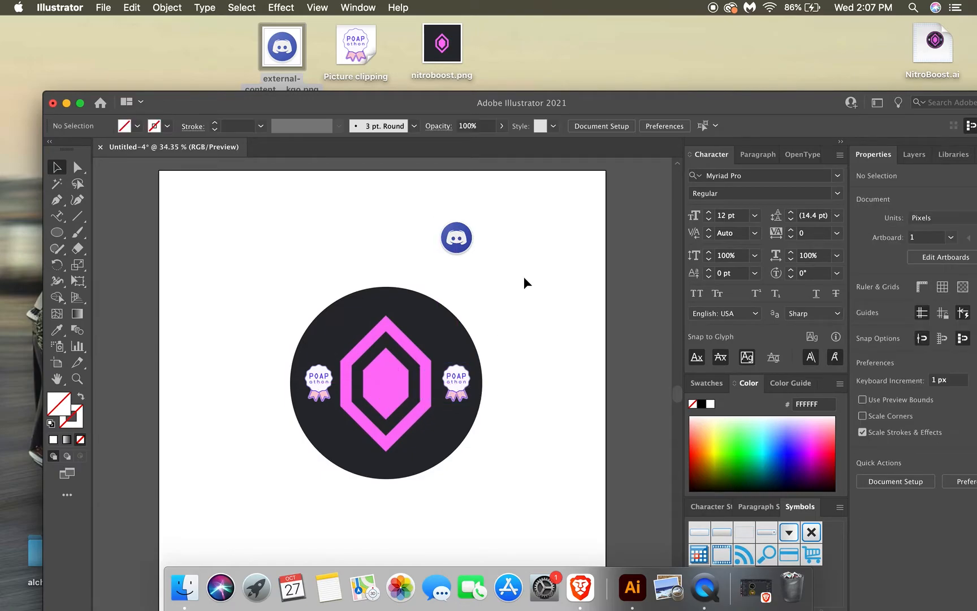
{"action": "left_click", "coordinate": [465, 383]}
{"action": "key", "text": "Up"}
{"action": "key", "text": "Up"}
{"action": "key", "text": "Left"}
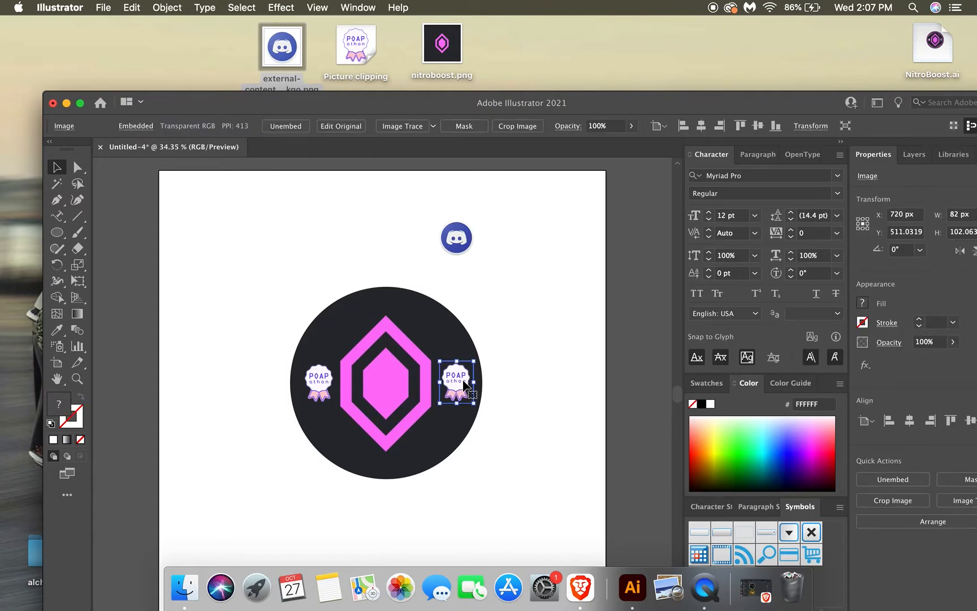
{"action": "left_click", "coordinate": [505, 304]}
Move the Discord logo over the right POAPathon badge and resize it to 80 px to match the badge's round part.
{"action": "left_click_drag", "start_coordinate": [457, 237], "coordinate": [455, 380]}
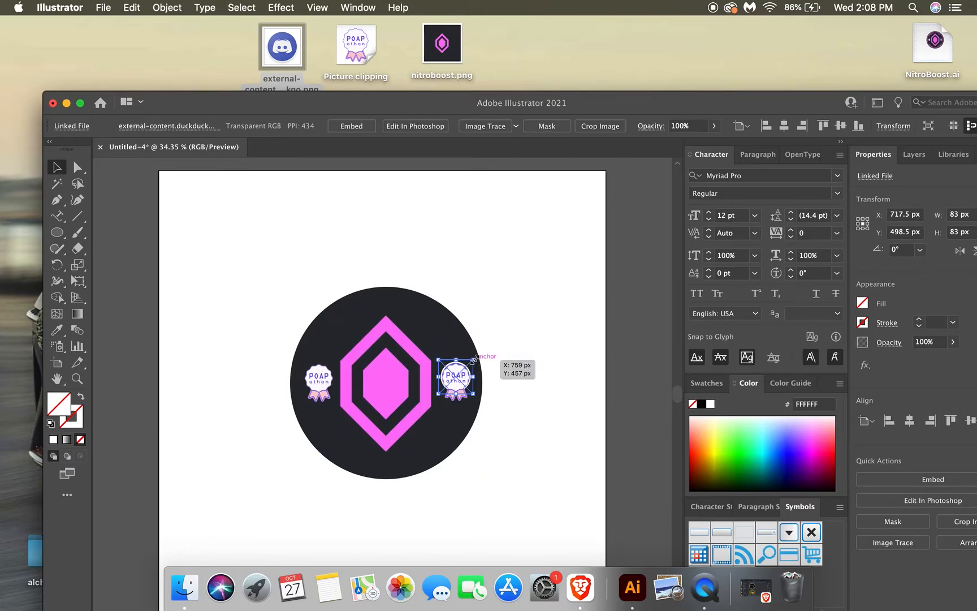
{"action": "left_click_drag", "start_coordinate": [474, 360], "coordinate": [472, 362]}
{"action": "key", "text": "Right"}
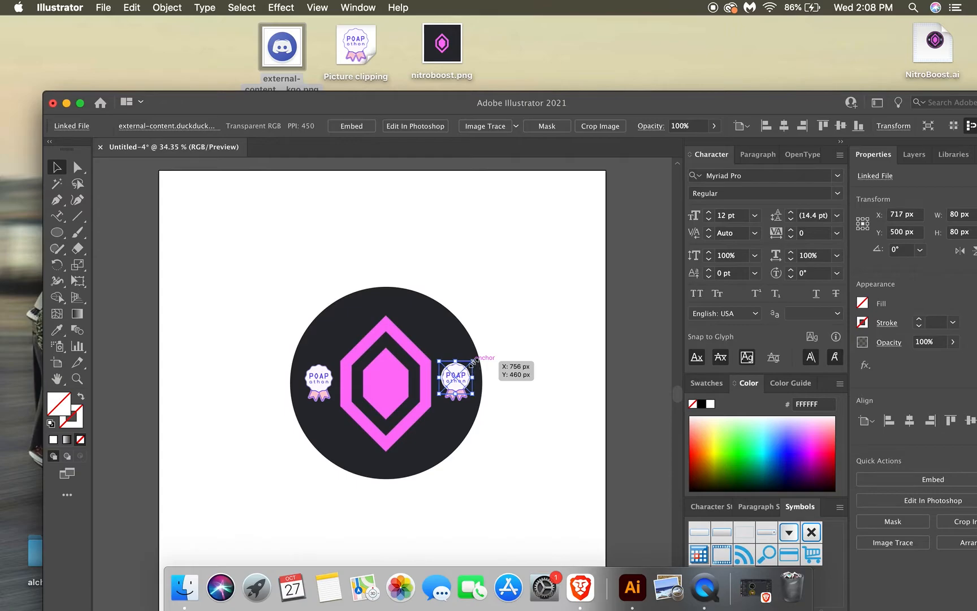
{"action": "key", "text": "Right"}
{"action": "key", "text": "Left"}
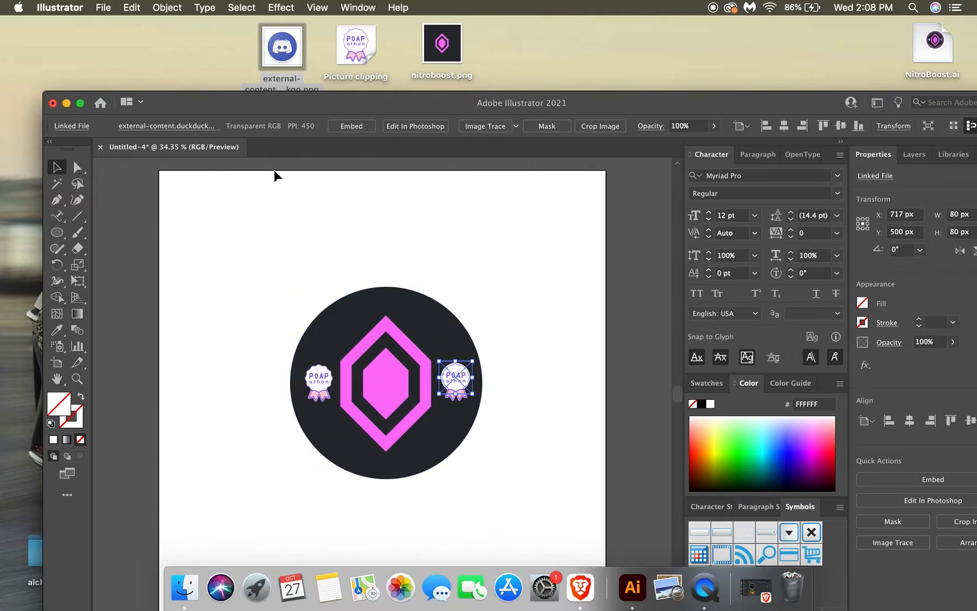
Send the Discord logo one level backward in the stacking order.
{"action": "left_click", "coordinate": [171, 10]}
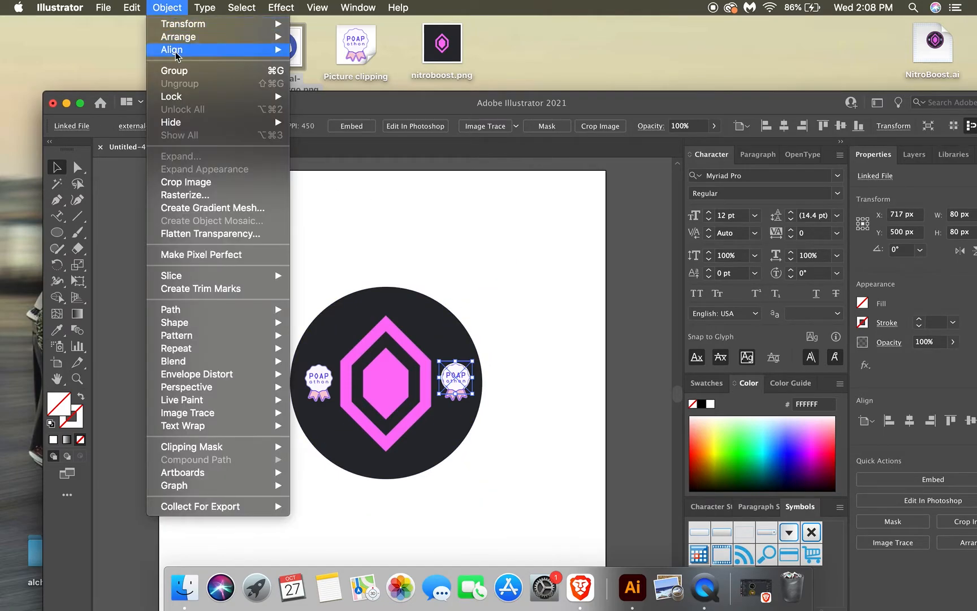
{"action": "mouse_move", "coordinate": [211, 40]}
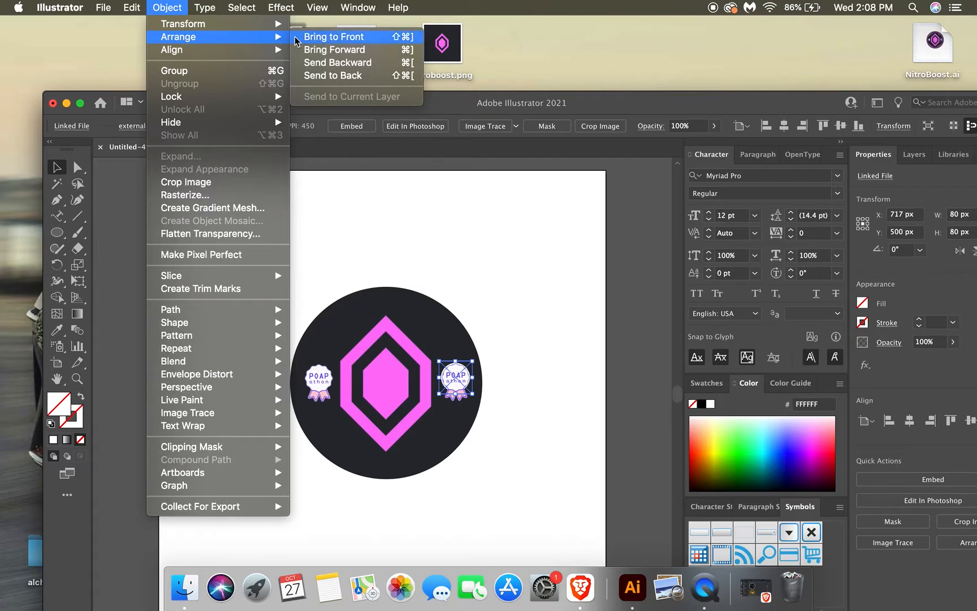
{"action": "left_click", "coordinate": [320, 62]}
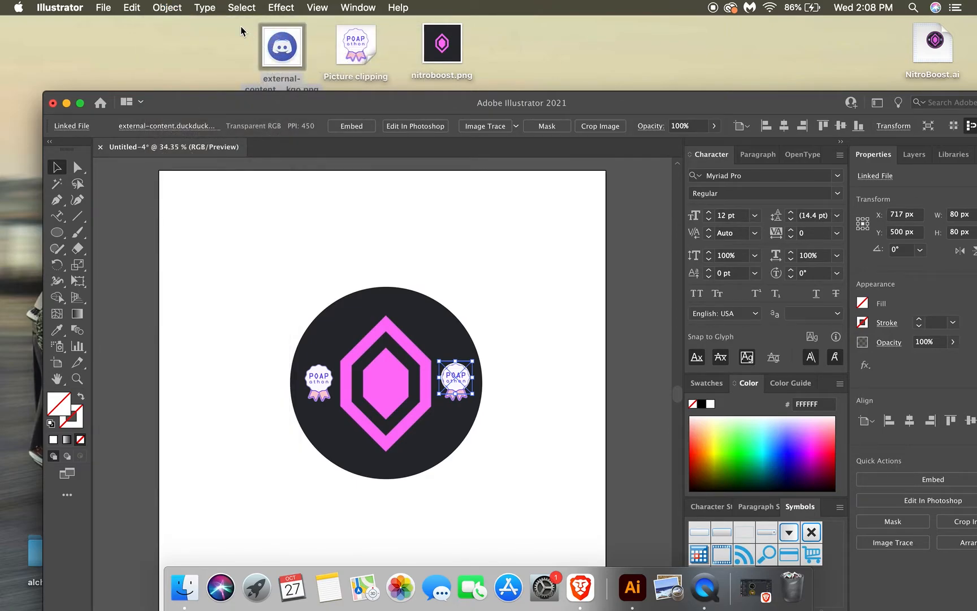
Bring the Discord logo to the front of the stacking order.
{"action": "left_click", "coordinate": [175, 7]}
{"action": "mouse_move", "coordinate": [195, 38]}
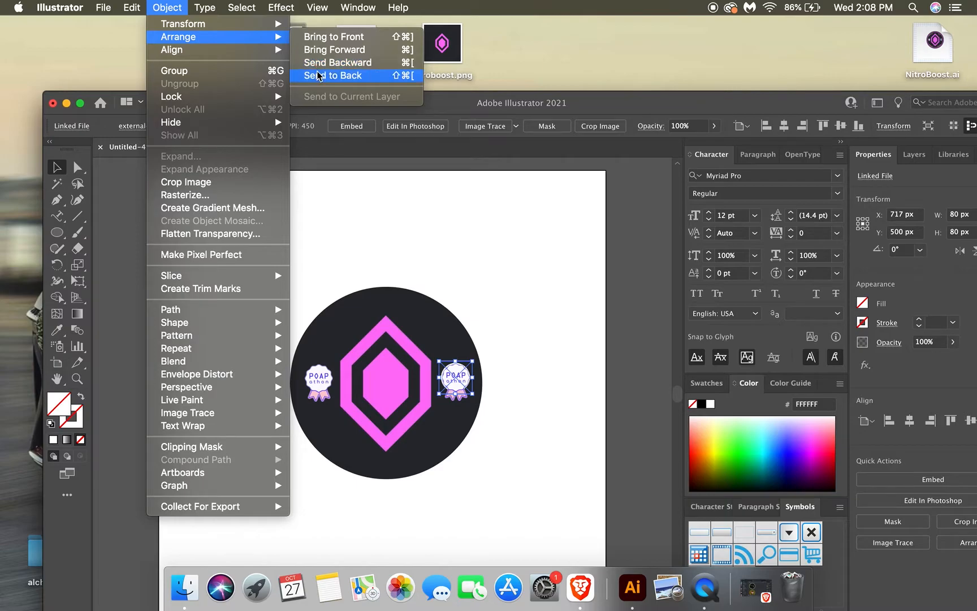
{"action": "left_click", "coordinate": [321, 37]}
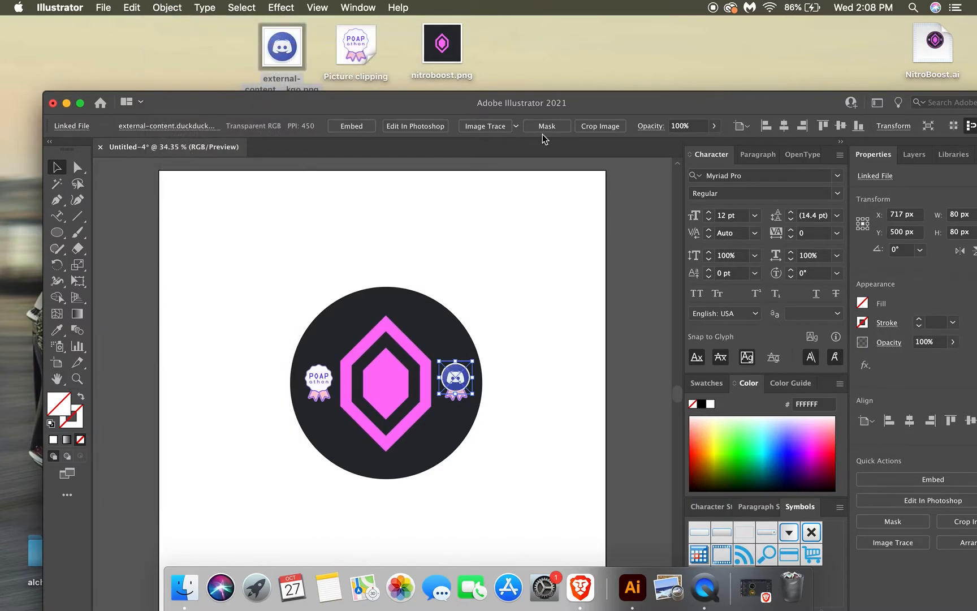
{"action": "left_click", "coordinate": [530, 322]}
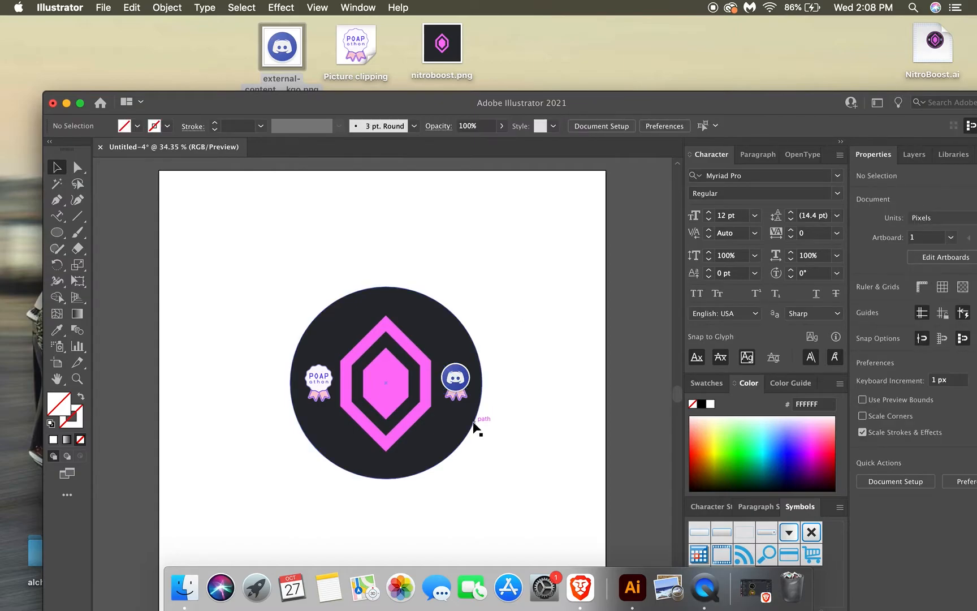
Nudge the POAPathon badge behind the Discord logo to X 718 px and Y about 512 px.
{"action": "left_click", "coordinate": [460, 398]}
{"action": "key", "text": "Down"}
{"action": "key", "text": "Left"}
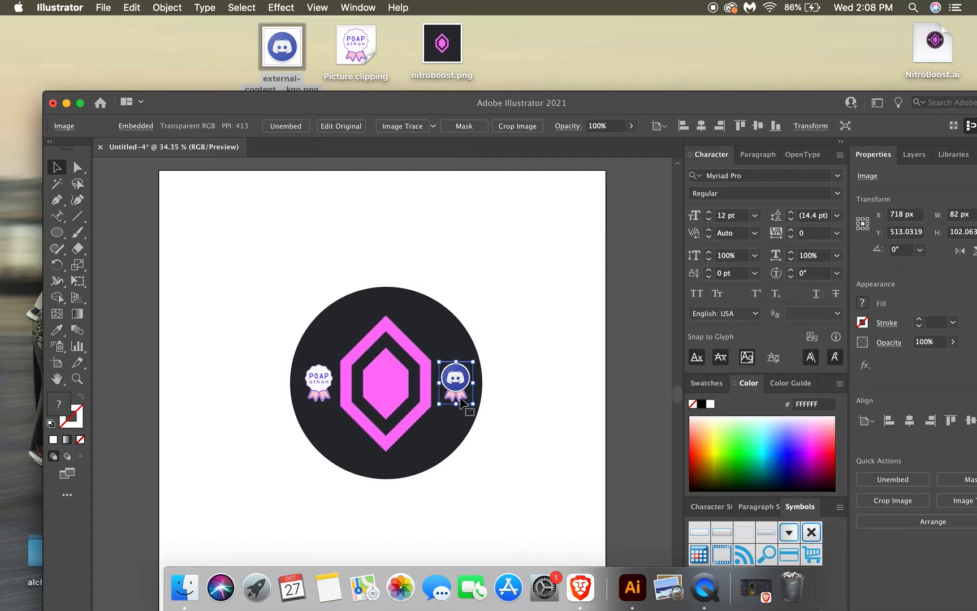
{"action": "key", "text": "Up"}
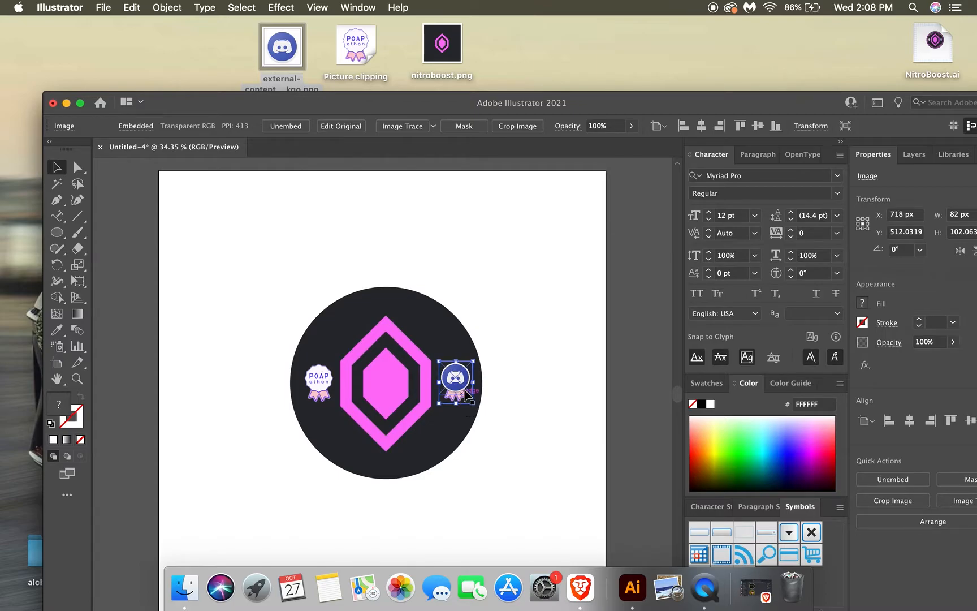
{"action": "left_click", "coordinate": [514, 339]}
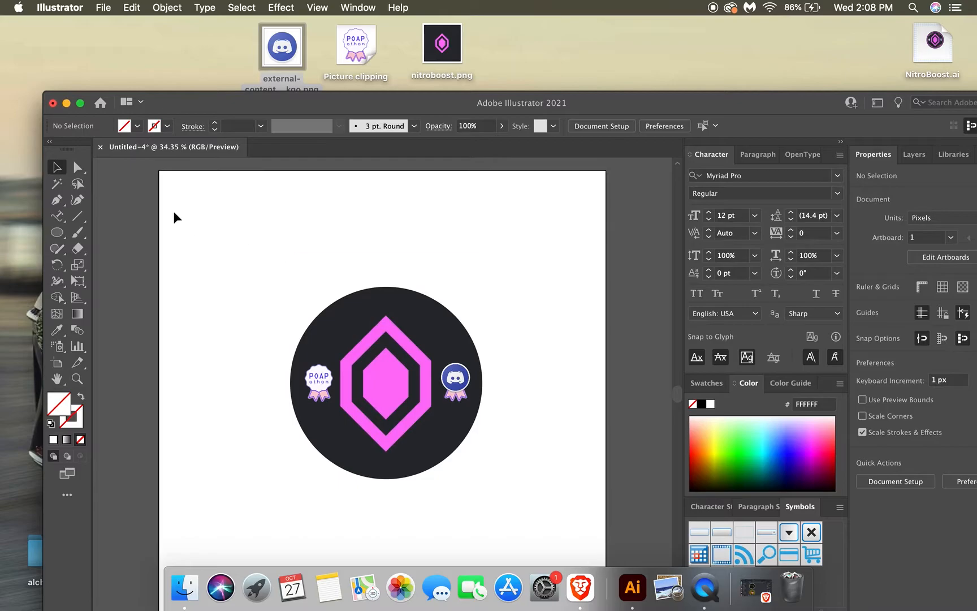
Draw a circle about 438 px wide inside the dark circle and centre it at X 549 px, Y 514 px.
{"action": "left_click", "coordinate": [56, 235]}
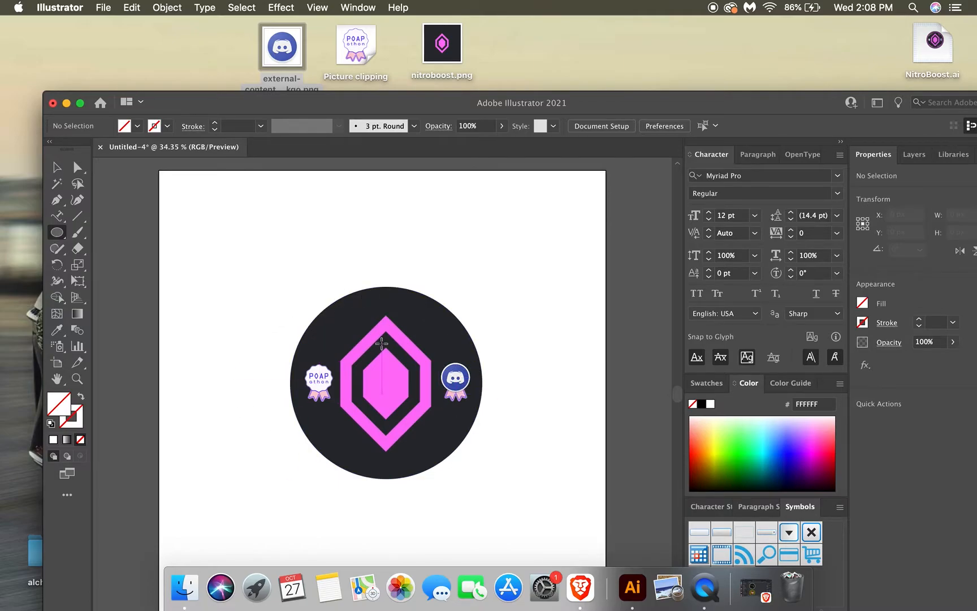
{"action": "mouse_move", "coordinate": [297, 295]}
{"action": "left_mouse_down"}
{"action": "mouse_move", "coordinate": [451, 390]}
{"action": "mouse_move", "coordinate": [457, 437]}
{"action": "mouse_move", "coordinate": [478, 453]}
{"action": "left_mouse_up"}
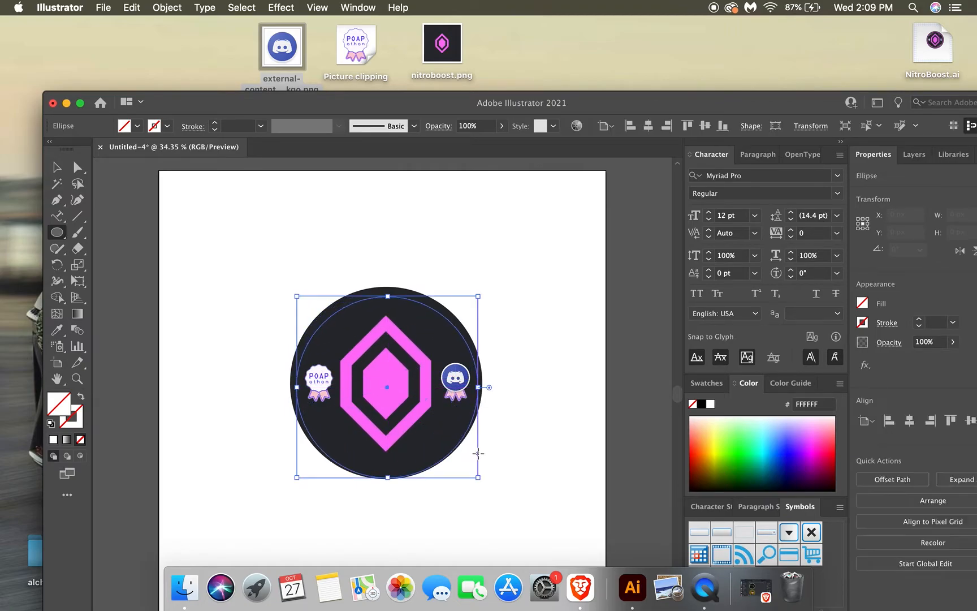
{"action": "key", "text": "Up"}
{"action": "key", "text": "Up"}
{"action": "key", "text": "Up"}
{"action": "key", "text": "Up"}
{"action": "key", "text": "Up"}
{"action": "key", "text": "Up"}
{"action": "key", "text": "Up"}
{"action": "key", "text": "Up"}
{"action": "key", "text": "Left"}
{"action": "key", "text": "Left"}
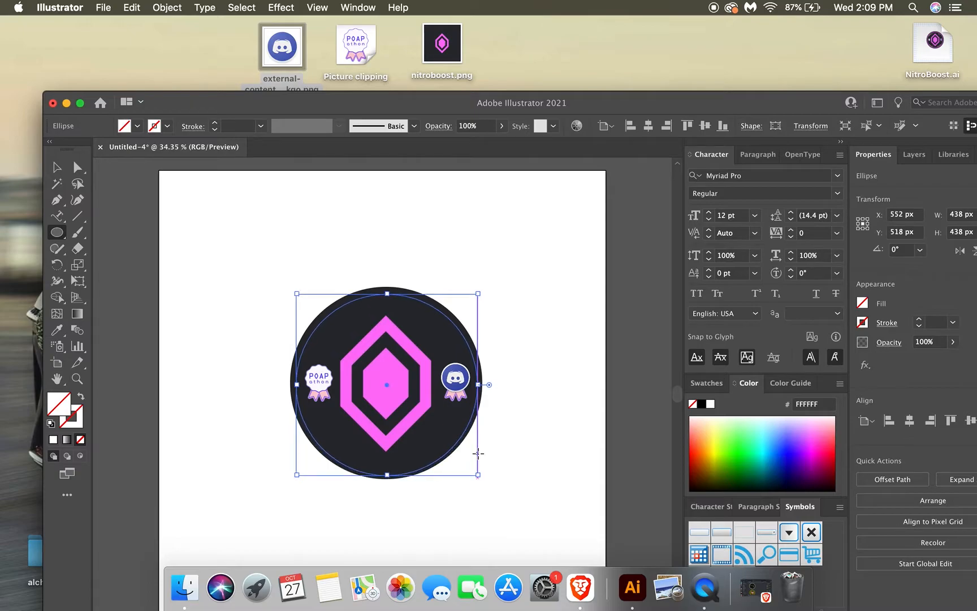
{"action": "key", "text": "Up"}
{"action": "key", "text": "Up"}
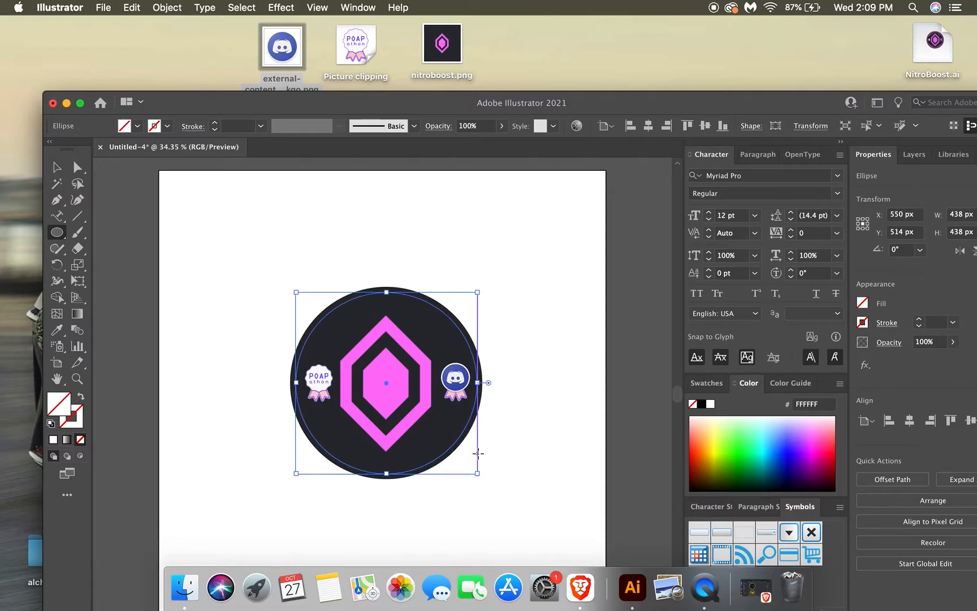
{"action": "key", "text": "Left"}
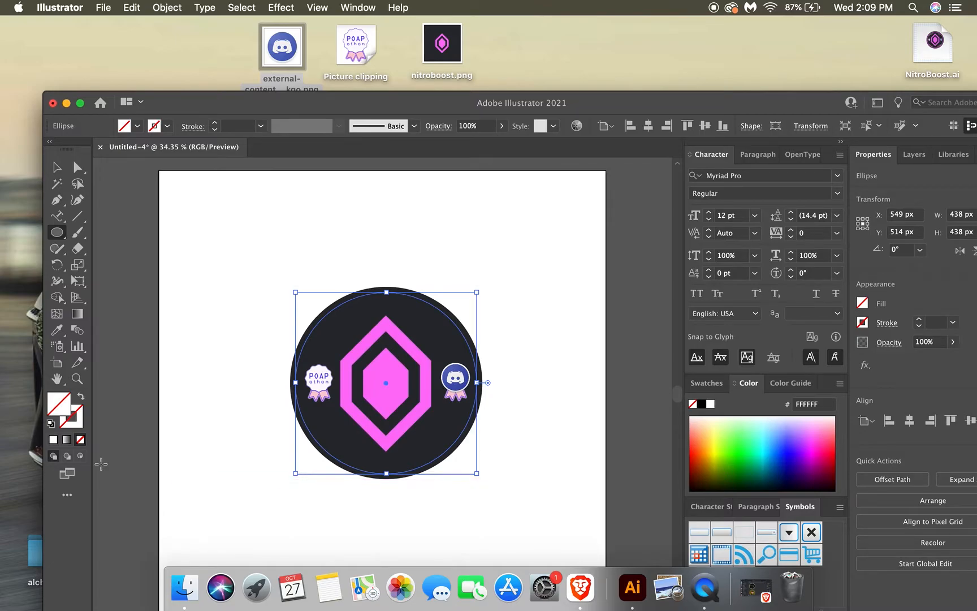
Sample the gem's pink (FF73FA) for the new circle's stroke and remove its fill.
{"action": "left_click", "coordinate": [58, 332]}
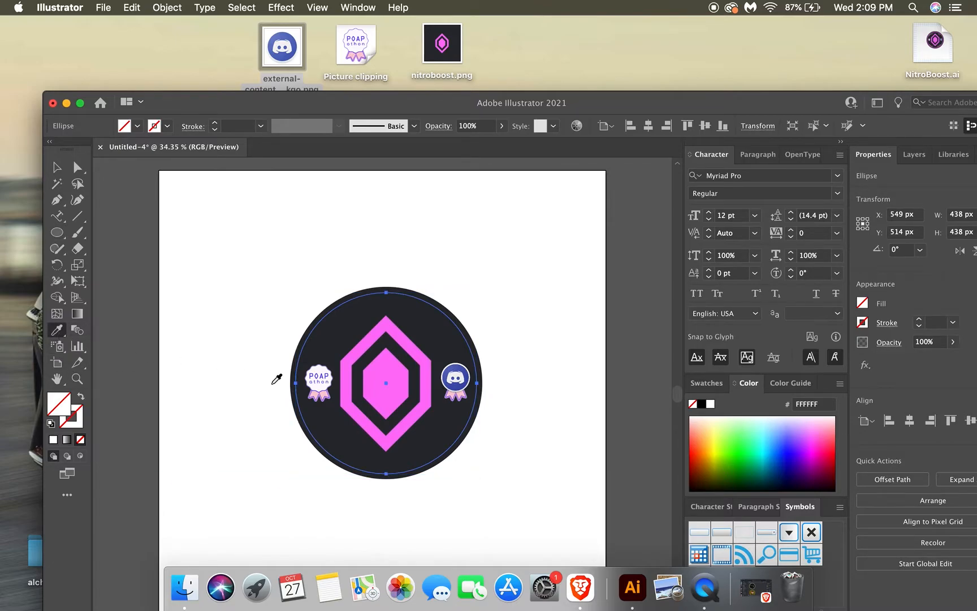
{"action": "left_click", "coordinate": [374, 377]}
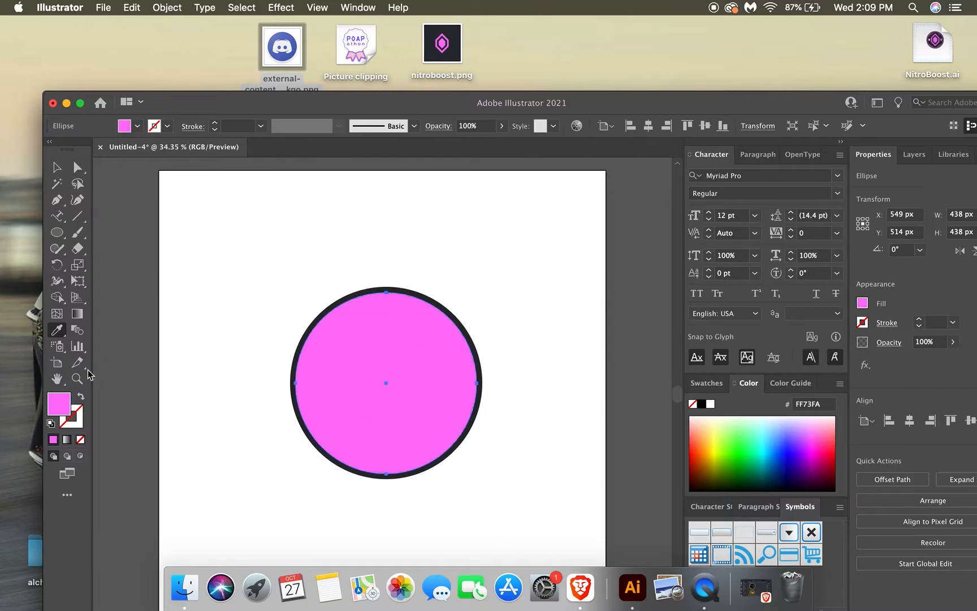
{"action": "key", "text": "x"}
{"action": "left_click", "coordinate": [53, 440]}
{"action": "left_click", "coordinate": [57, 404]}
{"action": "left_click", "coordinate": [81, 439]}
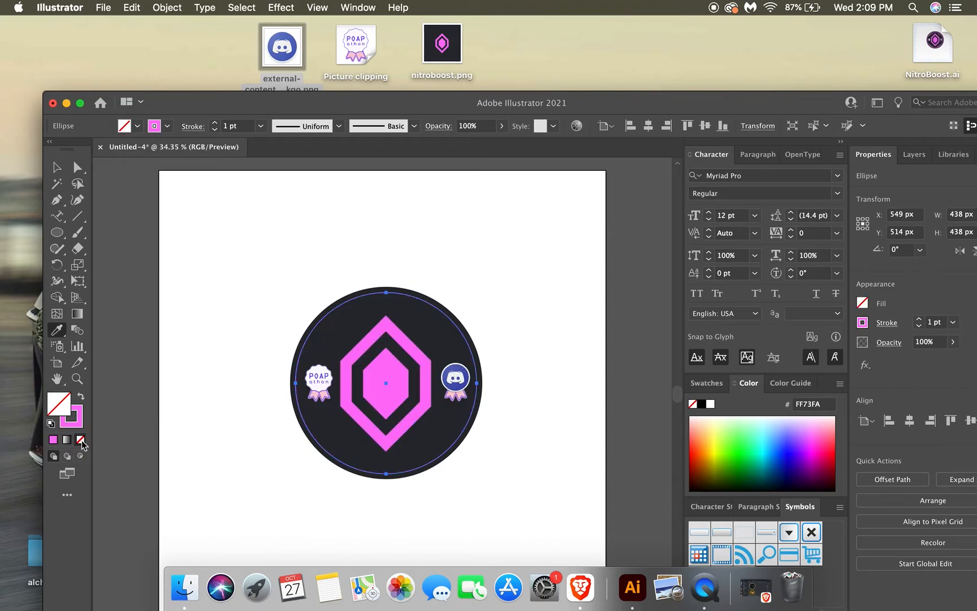
Set the pink circle's stroke weight to 6 pt and deselect it.
{"action": "left_click", "coordinate": [215, 122]}
{"action": "left_click", "coordinate": [215, 122]}
{"action": "left_click", "coordinate": [214, 123]}
{"action": "left_click", "coordinate": [215, 123]}
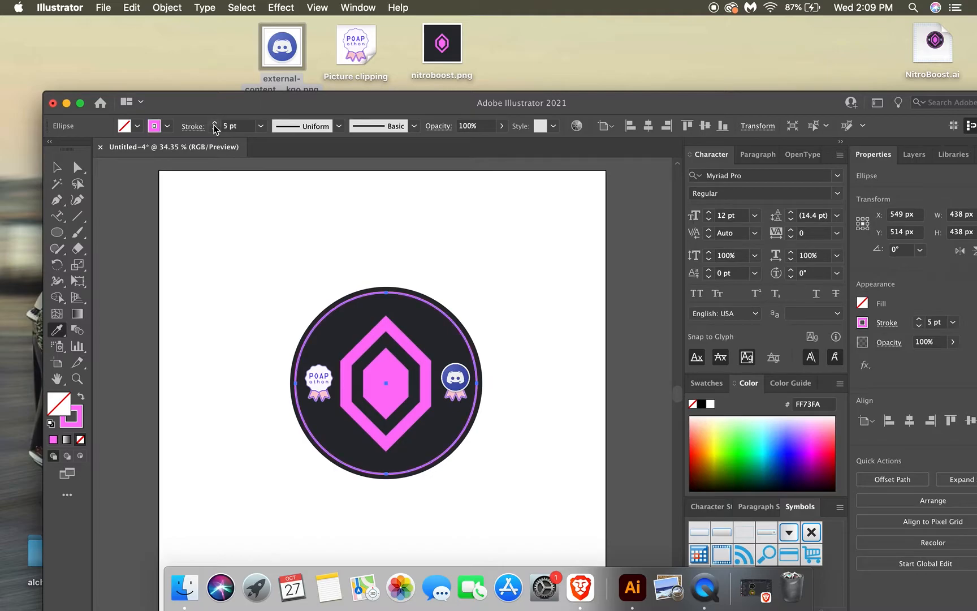
{"action": "left_click", "coordinate": [215, 123]}
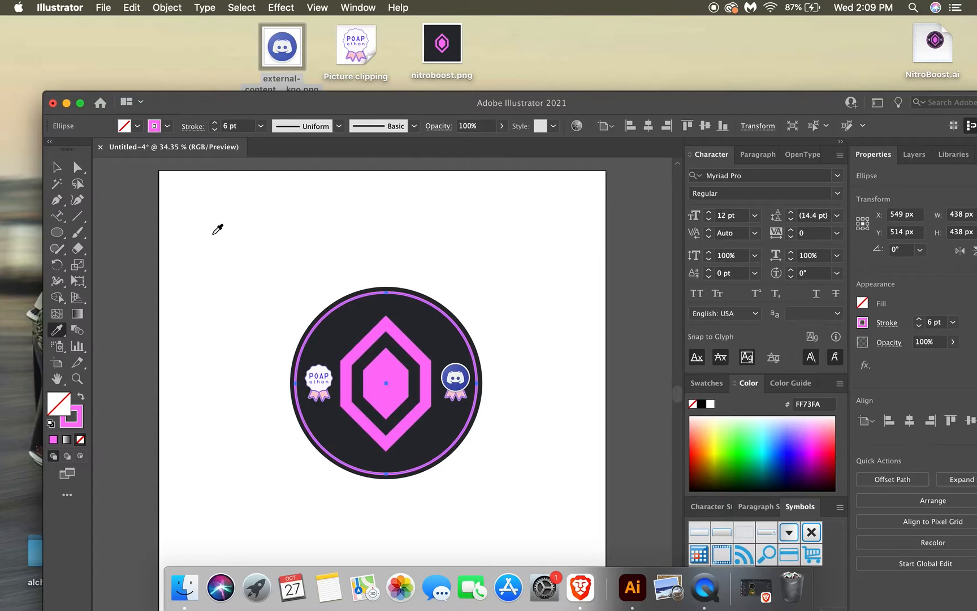
{"action": "left_click", "coordinate": [57, 167]}
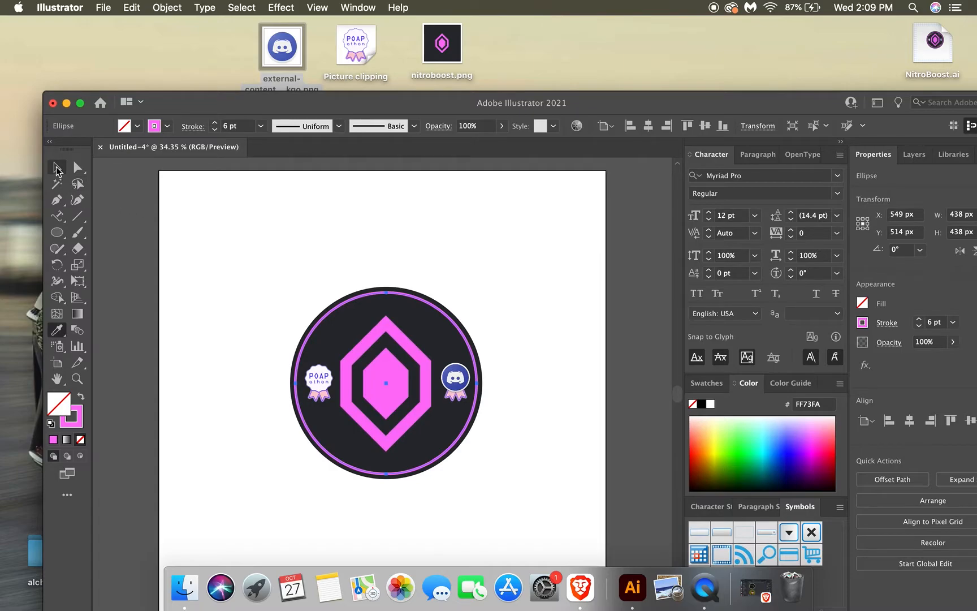
{"action": "left_click", "coordinate": [208, 255]}
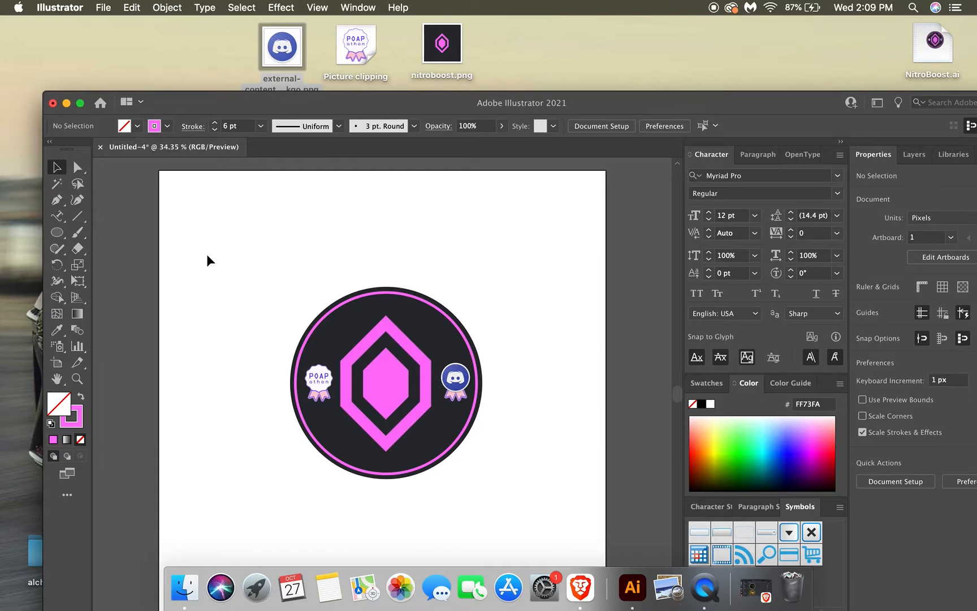
Draw a second circle about 410 px wide with a 4 pt stroke and move it up to X 549 px, Y 404 px.
{"action": "left_click", "coordinate": [64, 231]}
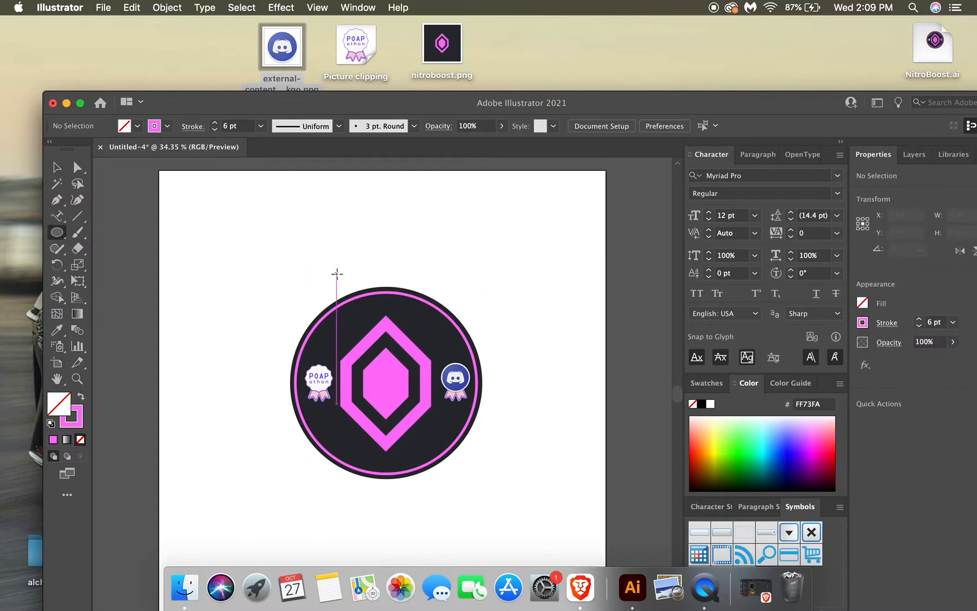
{"action": "left_click_drag", "start_coordinate": [300, 282], "coordinate": [472, 443]}
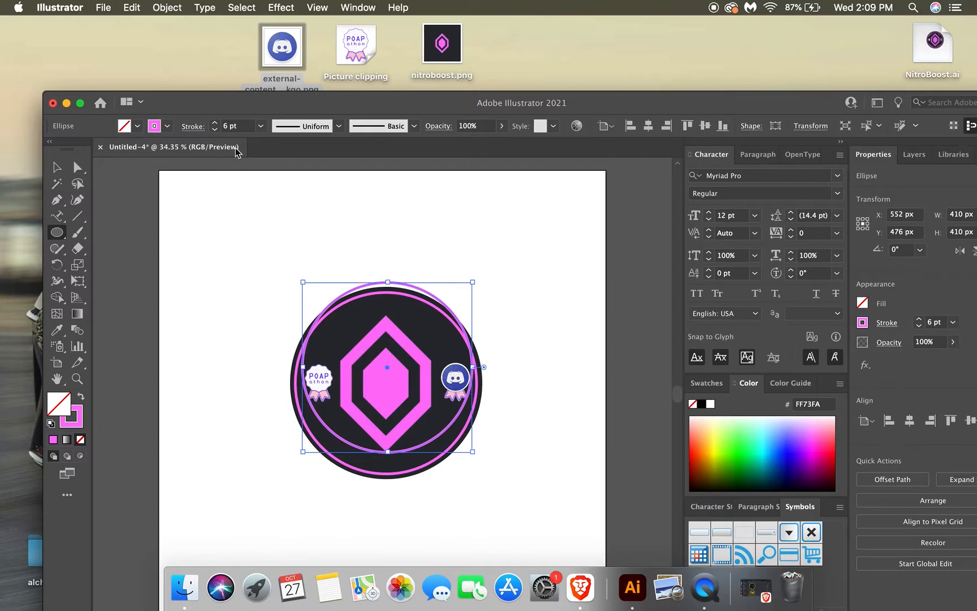
{"action": "left_click", "coordinate": [214, 131]}
{"action": "left_click", "coordinate": [214, 131]}
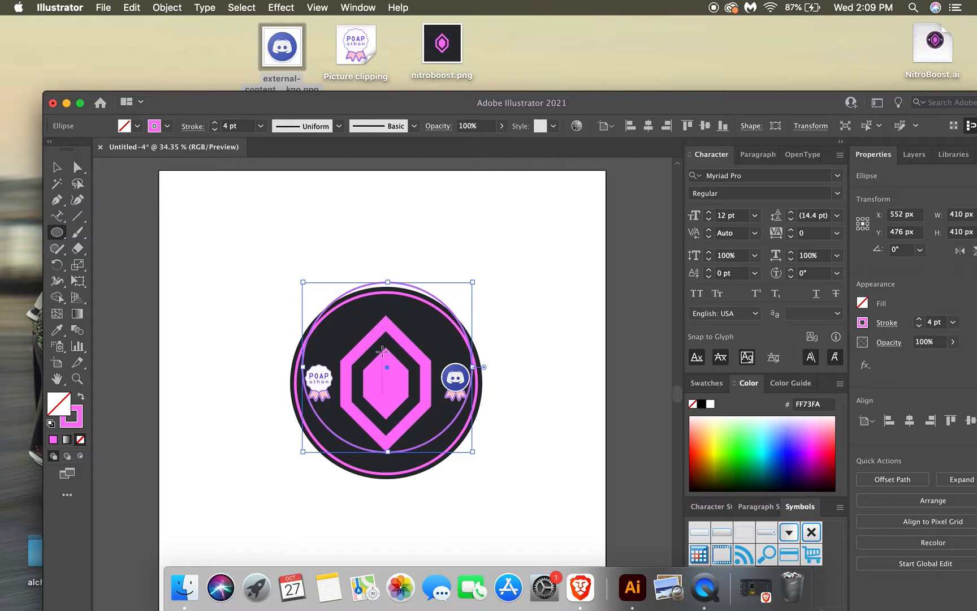
{"action": "left_click_drag", "start_coordinate": [389, 371], "coordinate": [384, 341]}
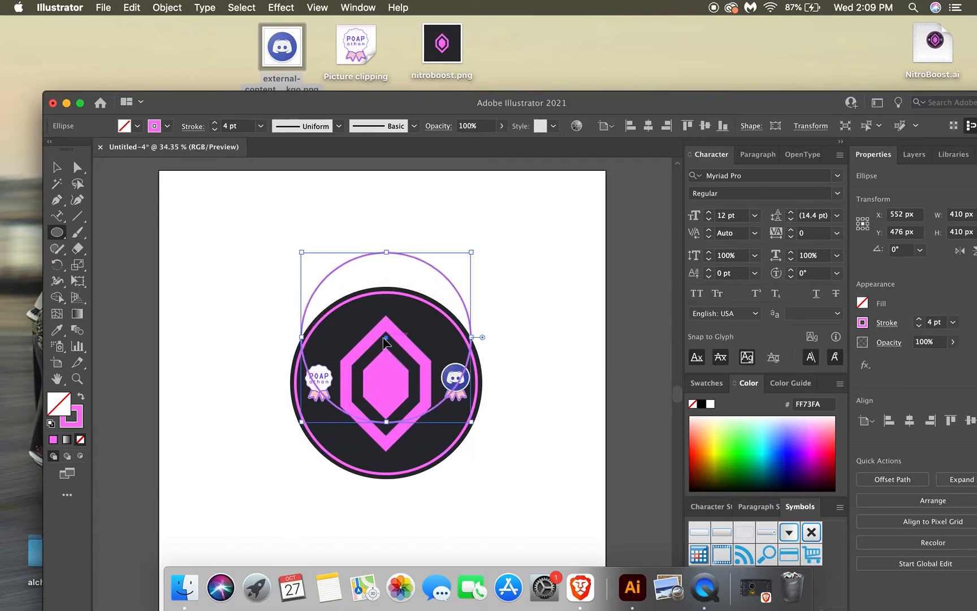
Turn the 410 px circle into a text path with the Type on a Path tool, starting the text at its upper-left arc.
{"action": "left_click", "coordinate": [59, 218]}
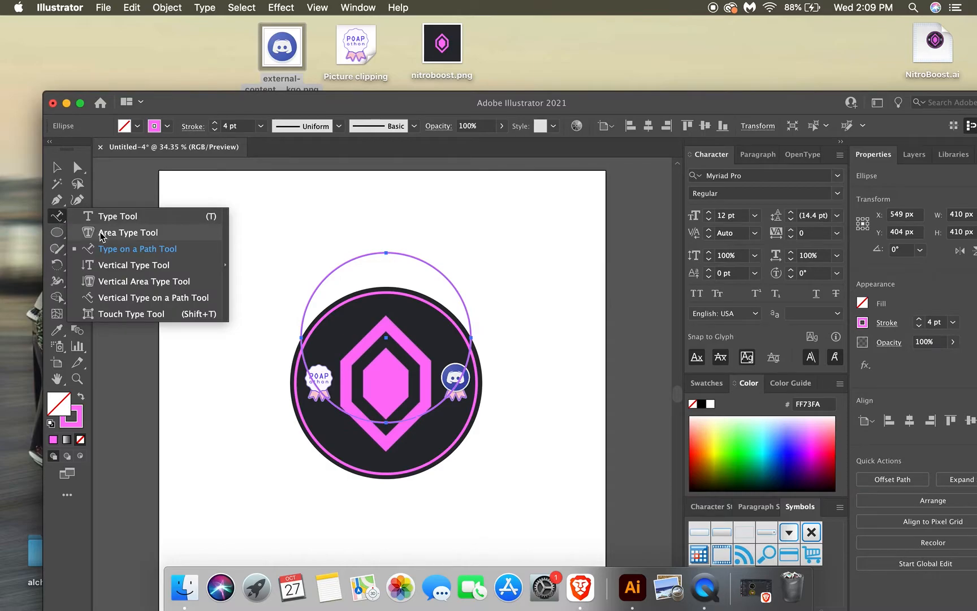
{"action": "left_click", "coordinate": [115, 248]}
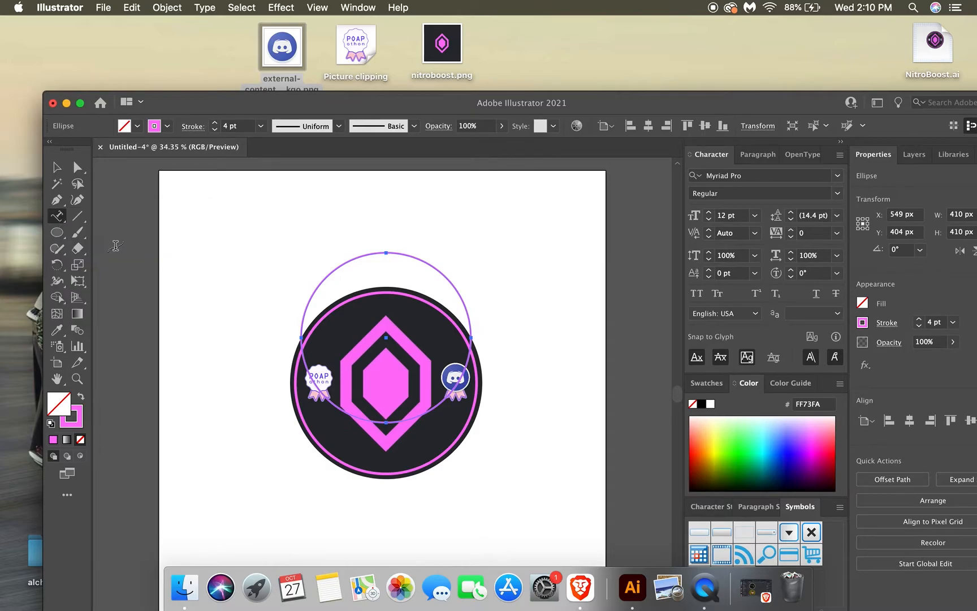
{"action": "left_click", "coordinate": [340, 266]}
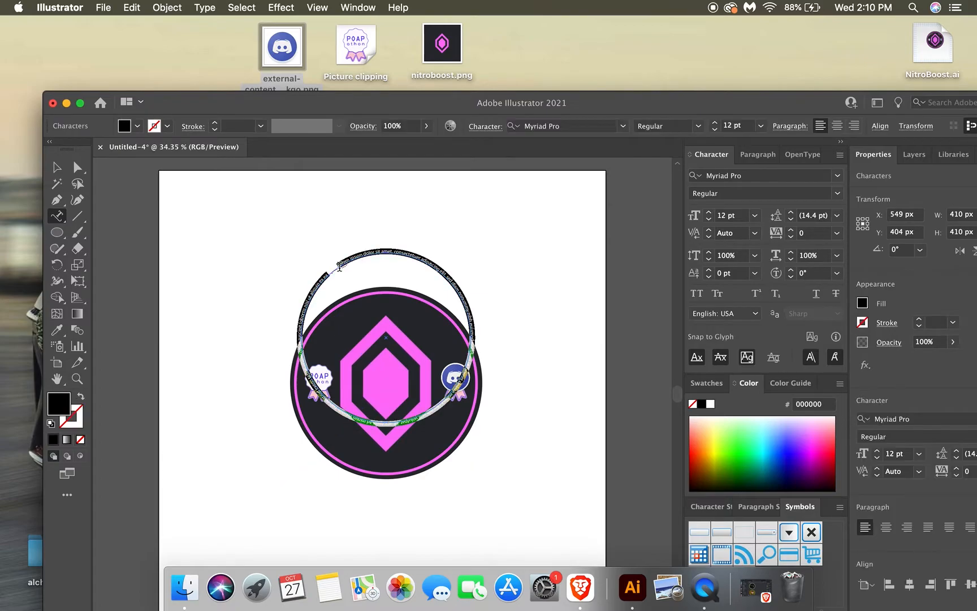
Set the font size of the circular placeholder text to 35 pt.
{"action": "left_click", "coordinate": [707, 213]}
{"action": "left_click", "coordinate": [707, 213]}
{"action": "left_click", "coordinate": [708, 213]}
{"action": "left_click", "coordinate": [708, 213]}
{"action": "left_click", "coordinate": [708, 212]}
{"action": "left_click", "coordinate": [708, 213]}
{"action": "left_click", "coordinate": [708, 213]}
{"action": "left_click", "coordinate": [708, 212]}
{"action": "left_click", "coordinate": [708, 213]}
{"action": "left_click", "coordinate": [707, 213]}
{"action": "left_click", "coordinate": [707, 213]}
{"action": "left_click", "coordinate": [708, 212]}
{"action": "left_click", "coordinate": [708, 213]}
{"action": "left_click", "coordinate": [708, 212]}
{"action": "left_click", "coordinate": [708, 213]}
{"action": "left_click", "coordinate": [707, 213]}
{"action": "left_click", "coordinate": [707, 213]}
{"action": "left_click", "coordinate": [708, 212]}
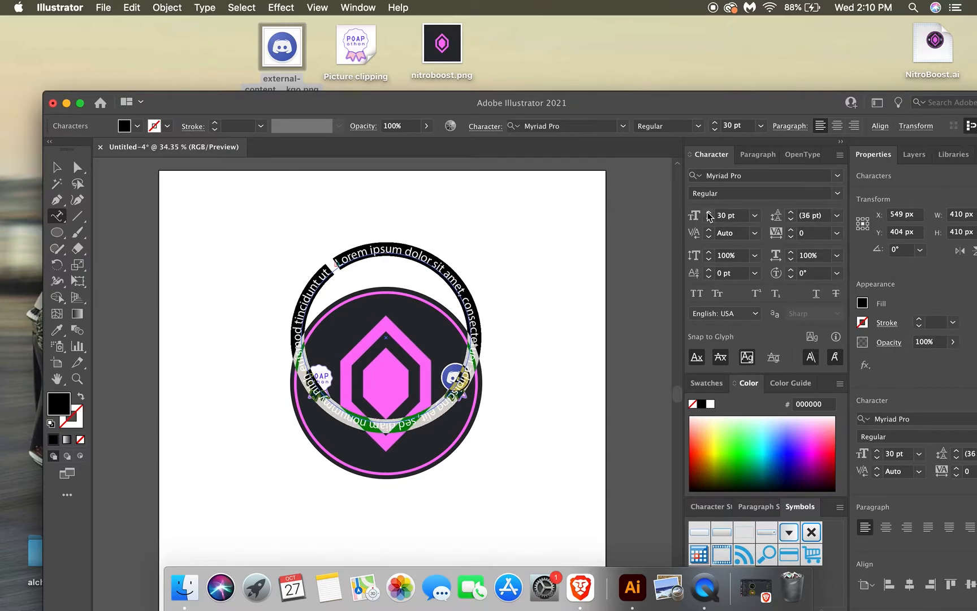
{"action": "left_click", "coordinate": [708, 213]}
{"action": "left_click", "coordinate": [707, 212]}
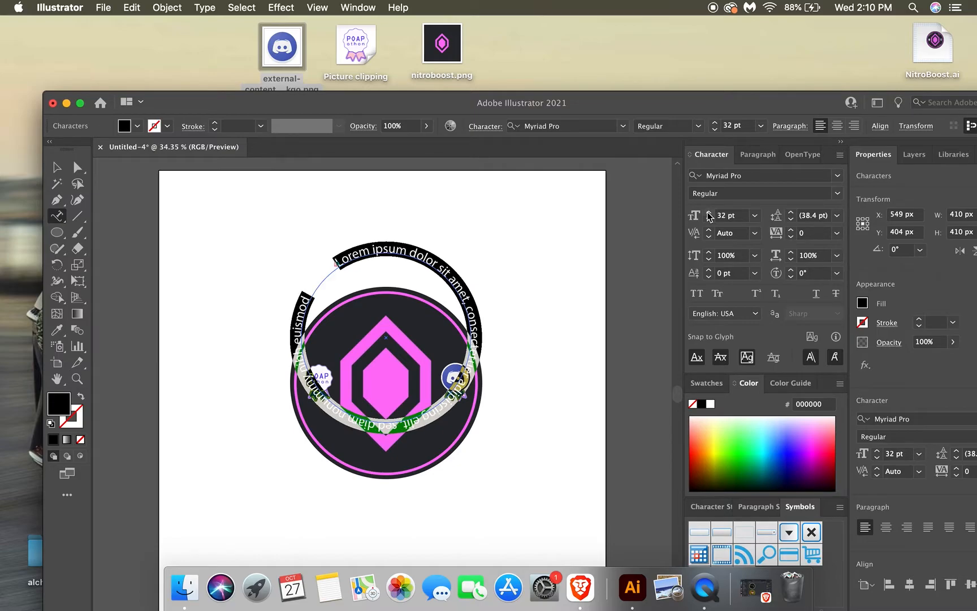
{"action": "left_click", "coordinate": [708, 213]}
{"action": "left_click", "coordinate": [708, 212]}
{"action": "left_click", "coordinate": [708, 213]}
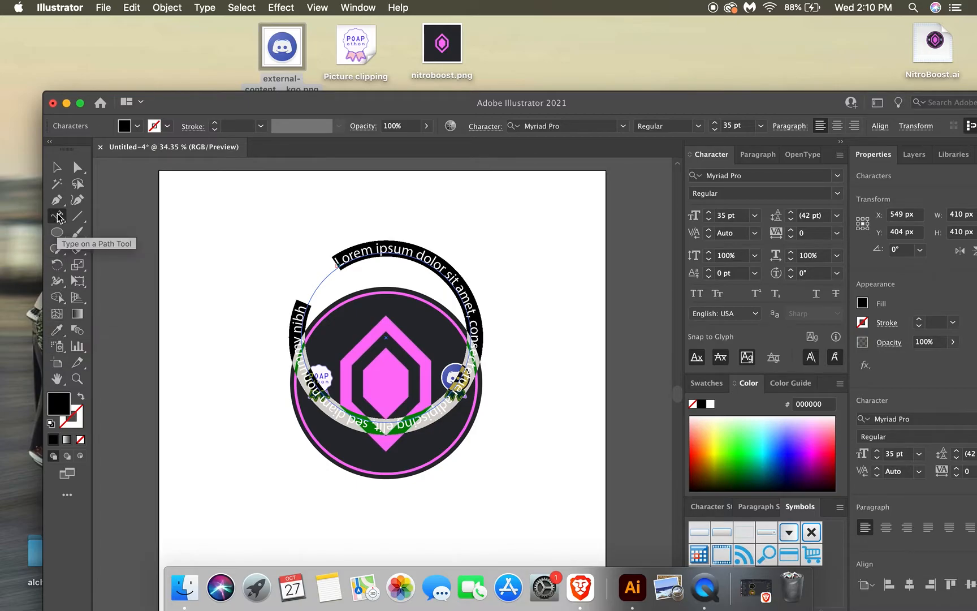
Move the circular text up to X 540 px, Y 281 px and recolour its visible text pale pink (FBCCD3), sampled from the left badge.
{"action": "left_click", "coordinate": [56, 168]}
{"action": "left_click_drag", "start_coordinate": [361, 261], "coordinate": [358, 211]}
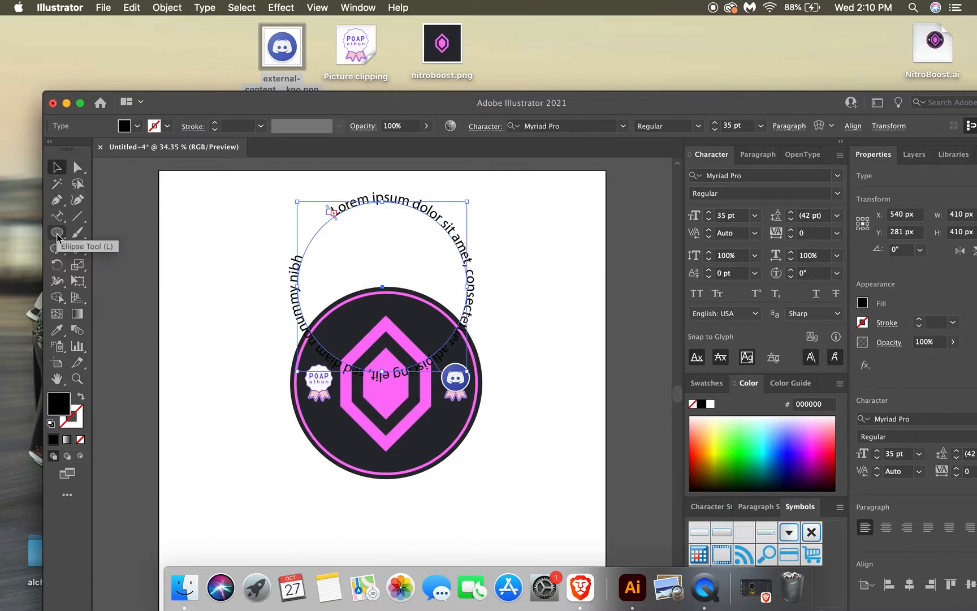
{"action": "left_click", "coordinate": [56, 216]}
{"action": "left_click_drag", "start_coordinate": [300, 252], "coordinate": [339, 217]}
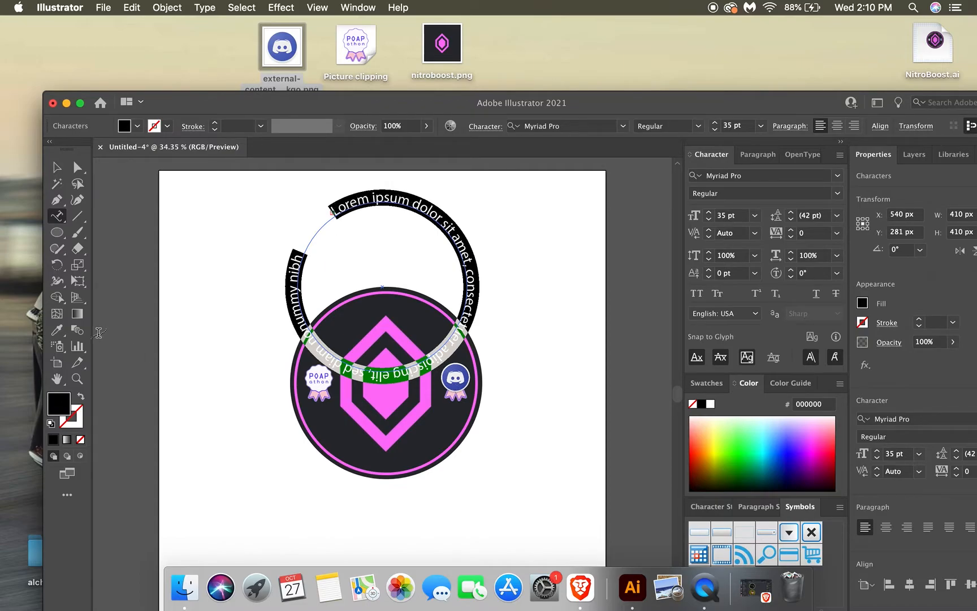
{"action": "left_click", "coordinate": [59, 331]}
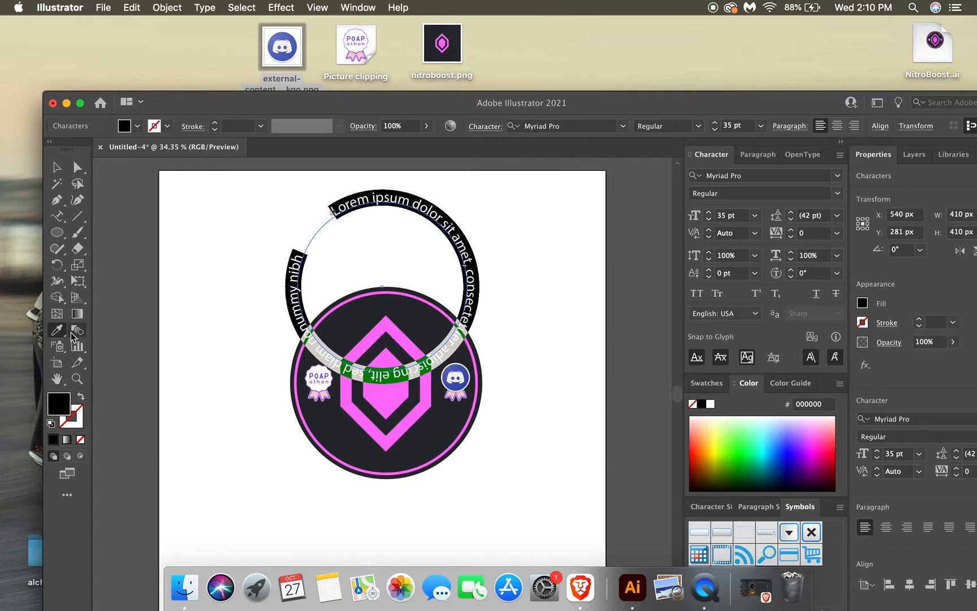
{"action": "left_click", "coordinate": [327, 388]}
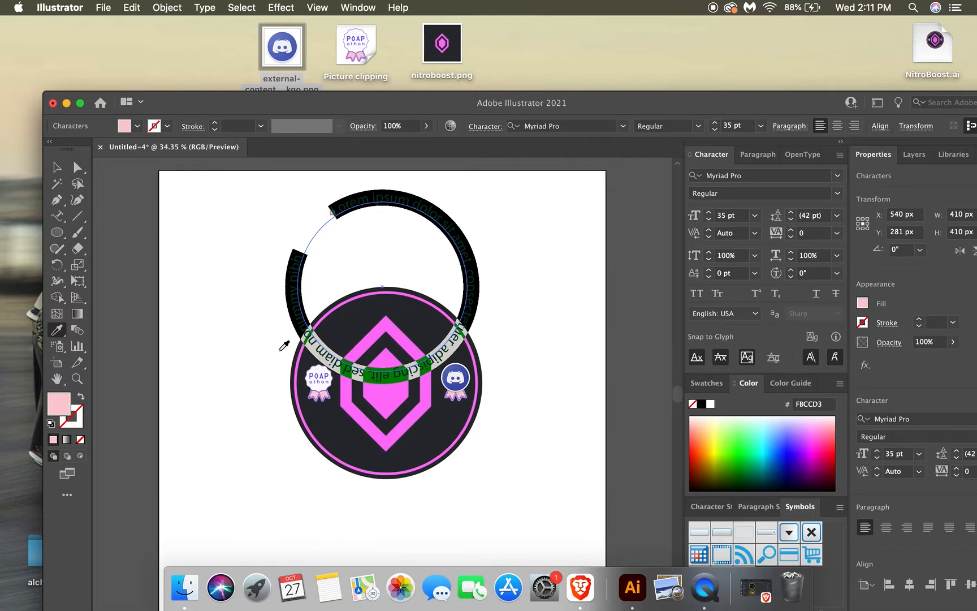
Try to replace the visible placeholder text on the circular path with POAPathon.
{"action": "key", "text": "BackSpace"}
{"action": "type", "text": "POAPeuismod tincidunt ut laoreet dolore magna aliquam erat volutpat. Ut wisi enim ad"}
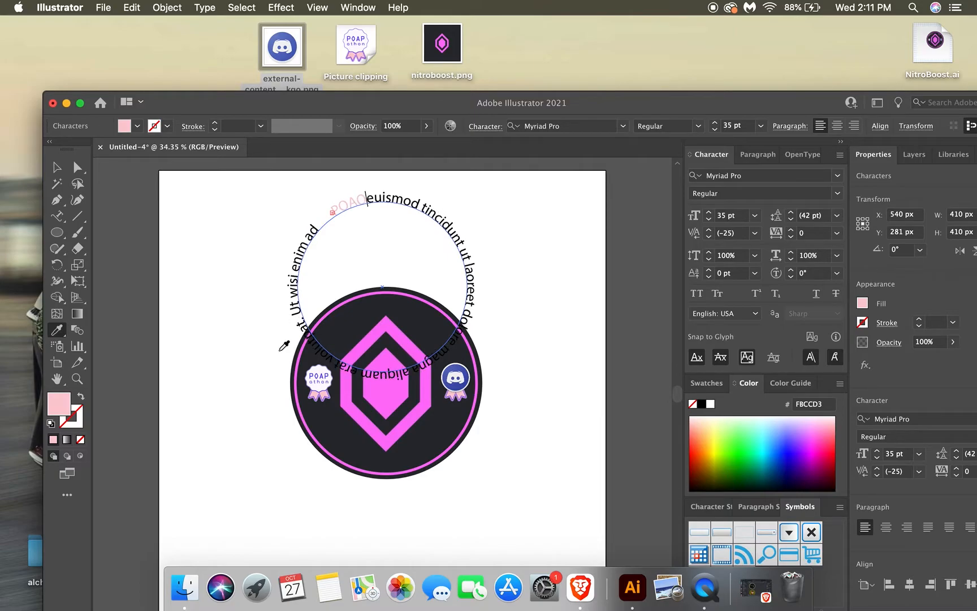
{"action": "key", "text": "BackSpace"}
{"action": "type", "text": "P"}
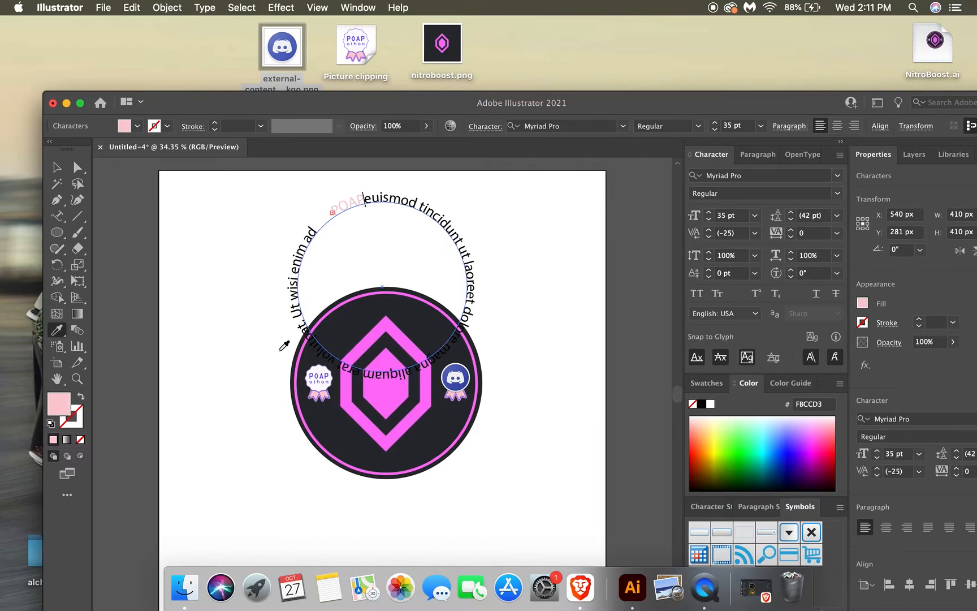
{"action": "type", "text": "ath"}
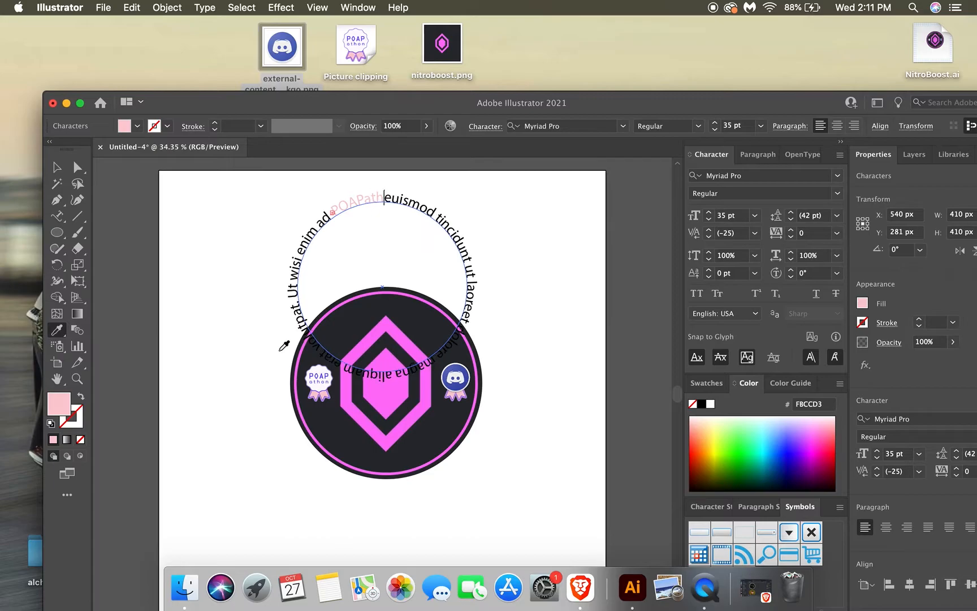
{"action": "type", "text": "on"}
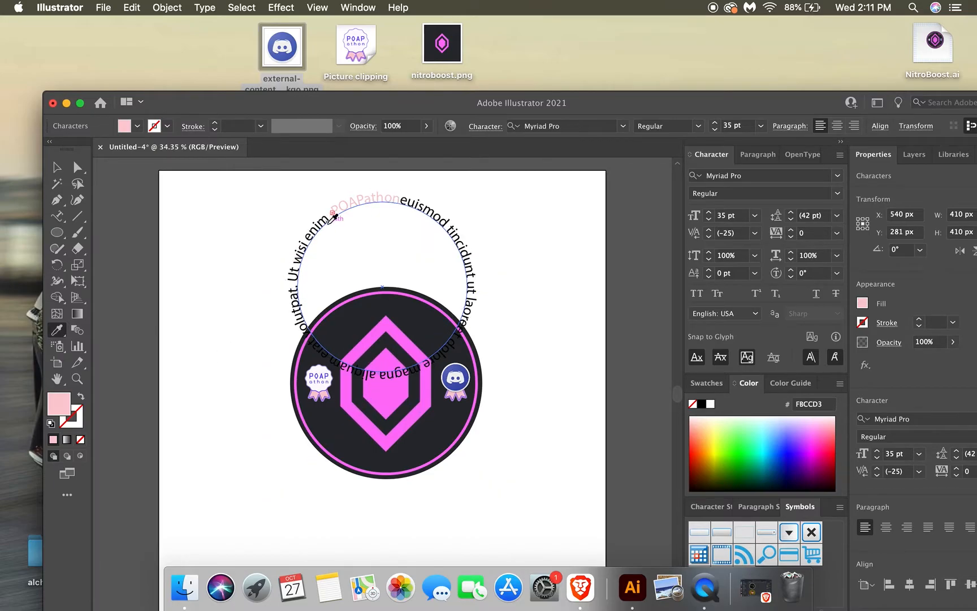
{"action": "key", "text": "BackSpace"}
{"action": "key", "text": "BackSpace"}
{"action": "key", "text": "BackSpace"}
{"action": "key", "text": "BackSpace"}
{"action": "key", "text": "BackSpace"}
{"action": "key", "text": "BackSpace"}
{"action": "key", "text": "BackSpace"}
{"action": "key", "text": "BackSpace"}
{"action": "key", "text": "BackSpace"}
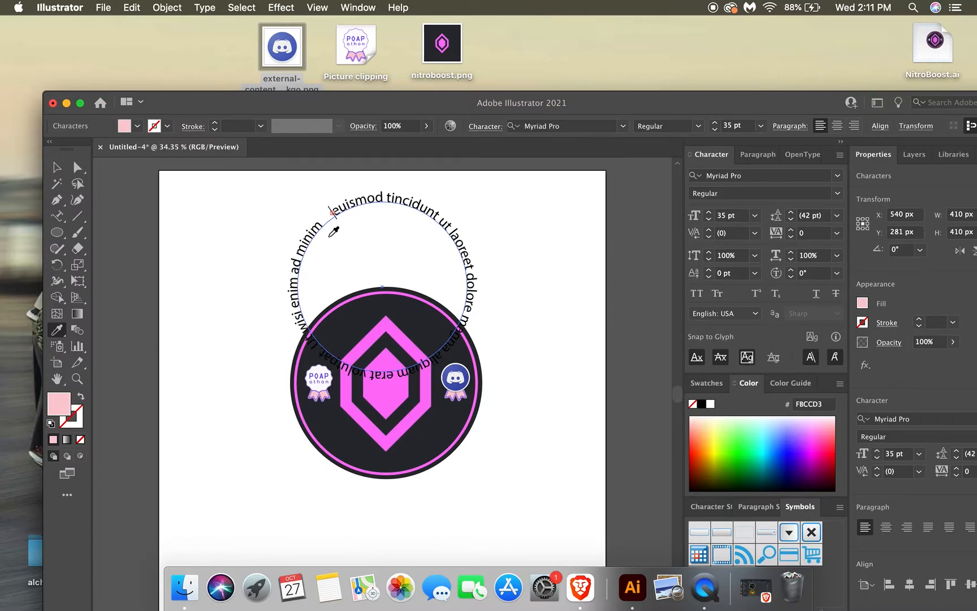
{"action": "left_click", "coordinate": [333, 231]}
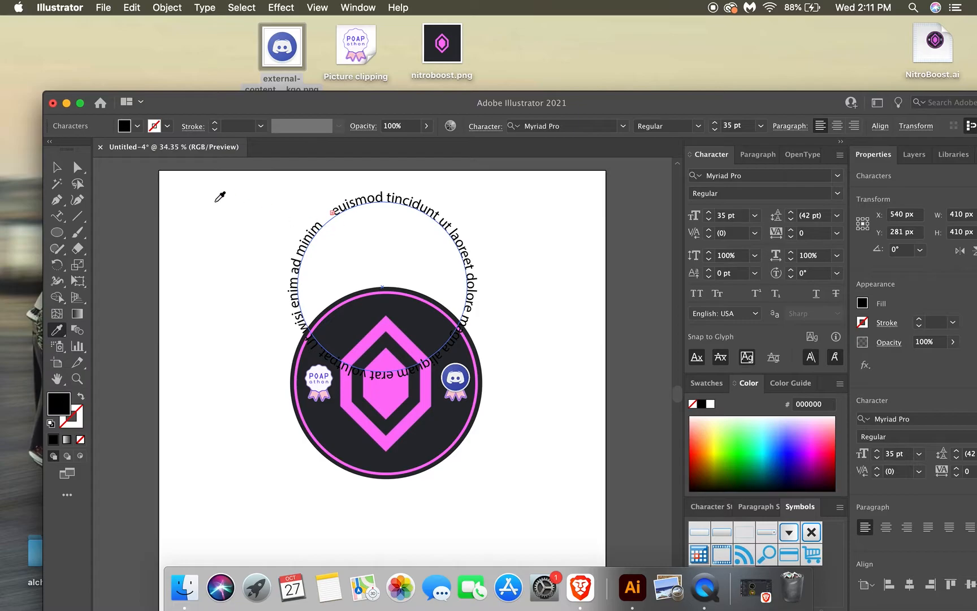
{"action": "left_click", "coordinate": [56, 167]}
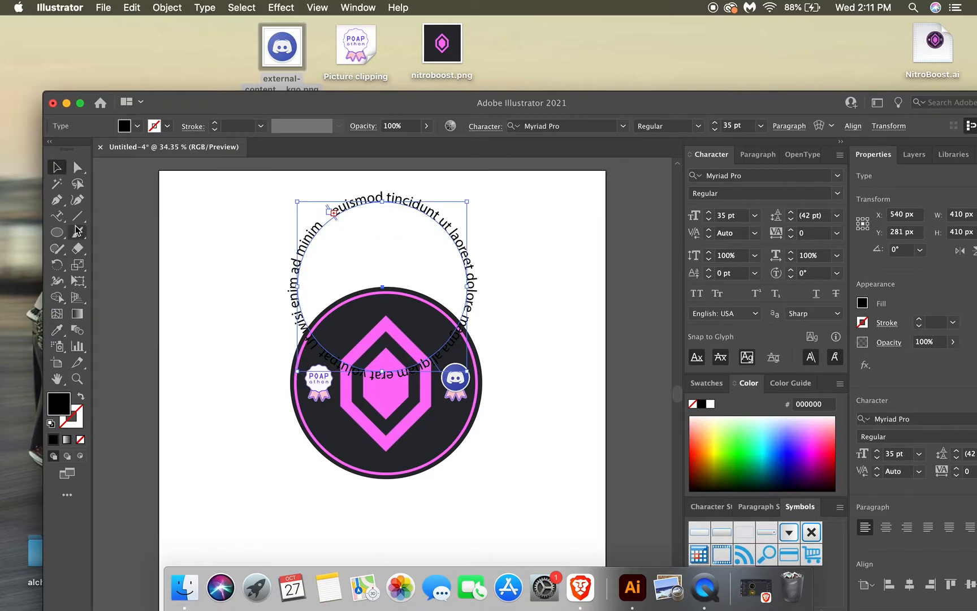
Select all the remaining placeholder text on the circular path and replace it with POAPathon.
{"action": "left_click", "coordinate": [56, 215]}
{"action": "triple_click", "coordinate": [345, 213]}
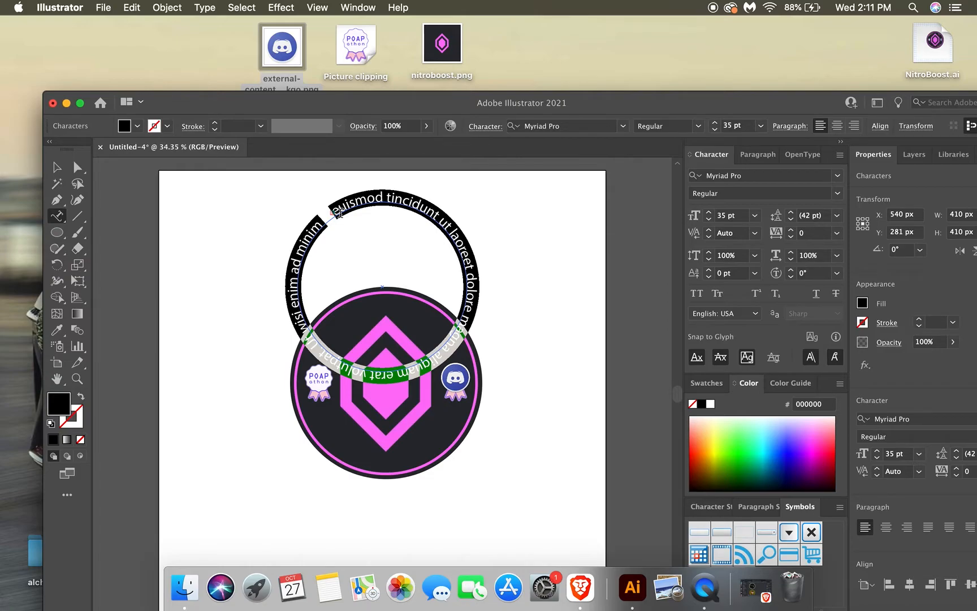
{"action": "key", "text": "BackSpace"}
{"action": "type", "text": "POAPathon"}
Recolour the curved POAPathon text pale pink (FBCCD3), sampled from the ribbon of the left badge.
{"action": "key", "text": "shift+Left"}
{"action": "key", "text": "shift+Left"}
{"action": "key", "text": "shift+Left"}
{"action": "key", "text": "shift+Left"}
{"action": "key", "text": "shift+Left"}
{"action": "key", "text": "shift+Left"}
{"action": "key", "text": "shift+Left"}
{"action": "key", "text": "shift+Left"}
{"action": "key", "text": "shift+Left"}
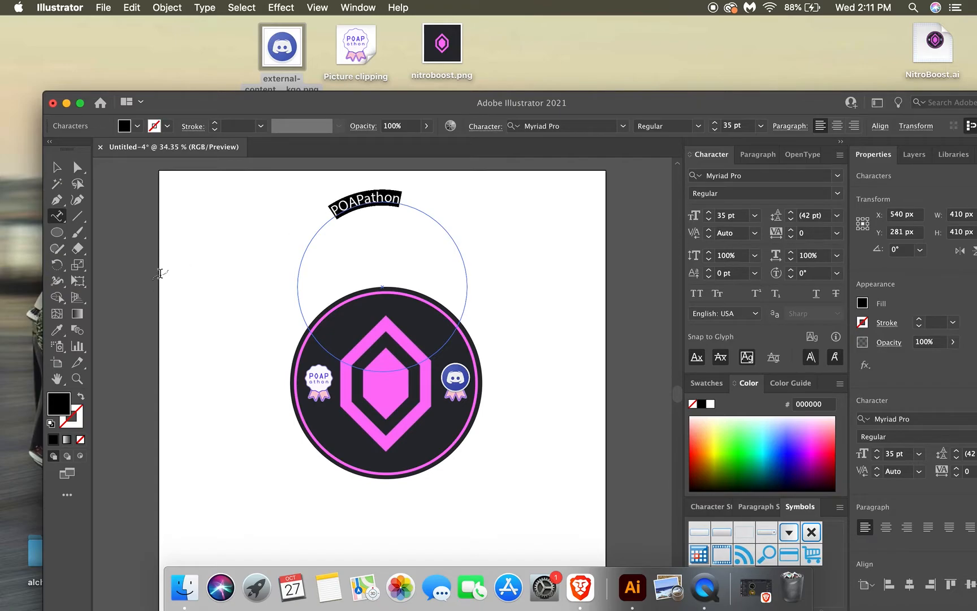
{"action": "left_click", "coordinate": [60, 333]}
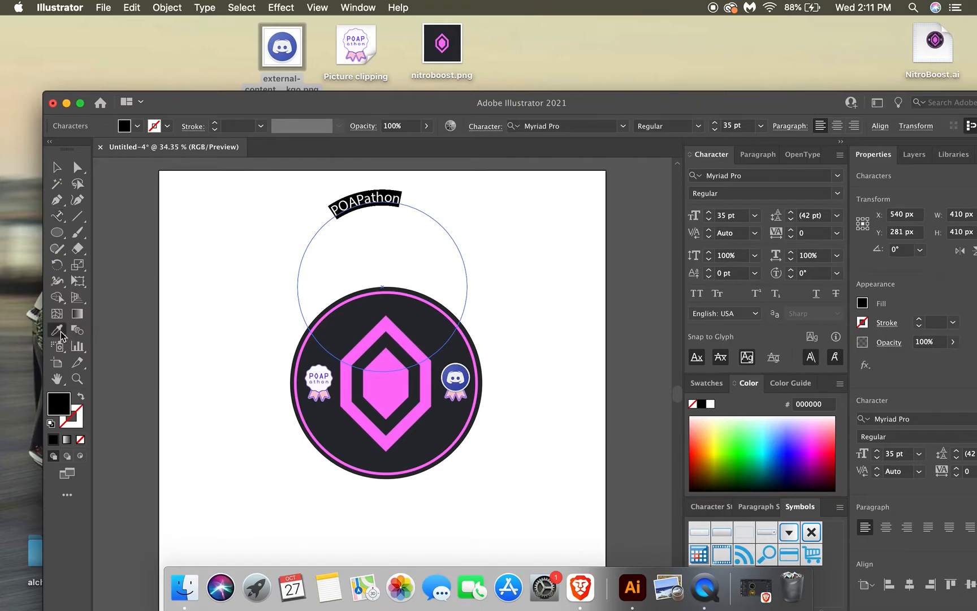
{"action": "left_click", "coordinate": [326, 391]}
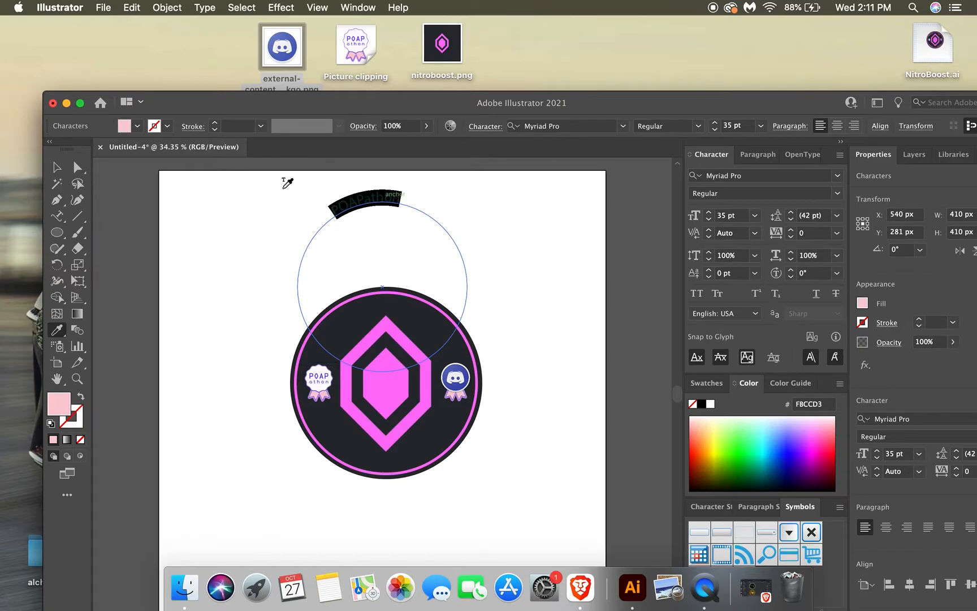
Add the word Nitro after POAPathon on the circular path, leaving a wide gap between the two words.
{"action": "left_click", "coordinate": [56, 216]}
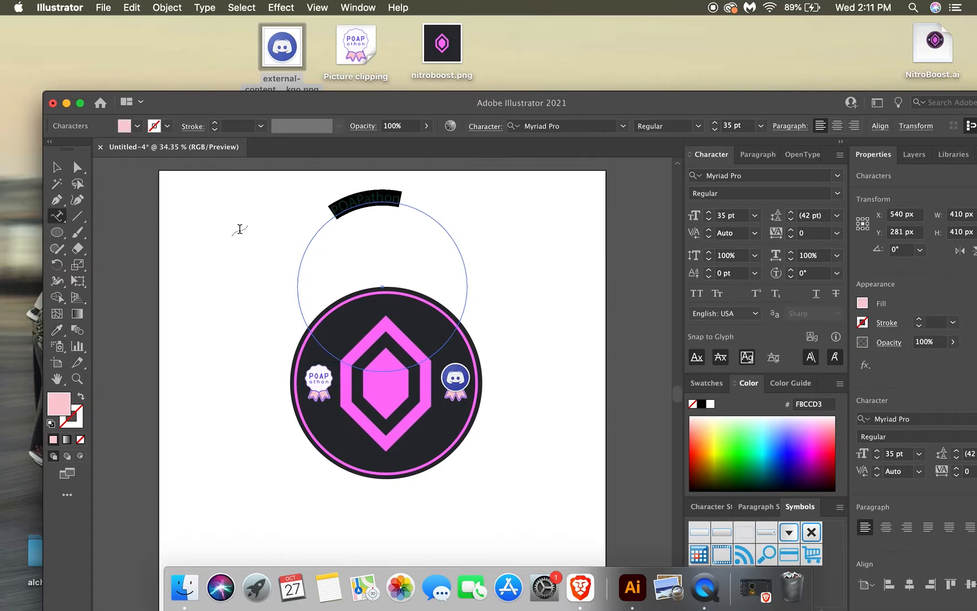
{"action": "left_click", "coordinate": [402, 202]}
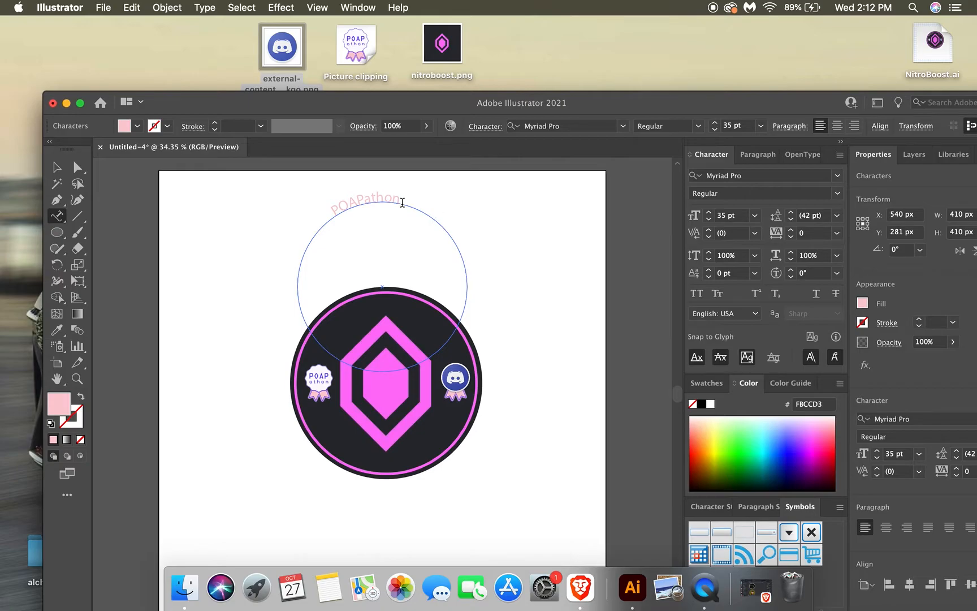
{"action": "type", "text": "Booster"}
{"action": "key", "text": "BackSpace"}
{"action": "key", "text": "BackSpace"}
{"action": "key", "text": "BackSpace"}
{"action": "key", "text": "BackSpace"}
{"action": "key", "text": "BackSpace"}
{"action": "key", "text": "BackSpace"}
{"action": "key", "text": "BackSpace"}
{"action": "type", "text": "Nitro"}
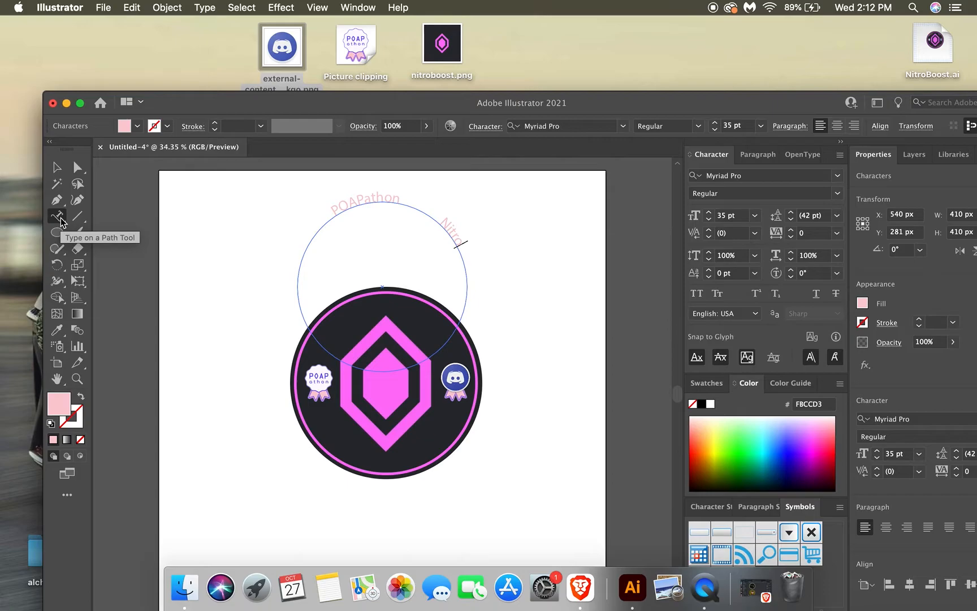
Move the circular text down onto the dark disc, to Y 551 px, and rotate it about 19° counterclockwise.
{"action": "left_click", "coordinate": [56, 167]}
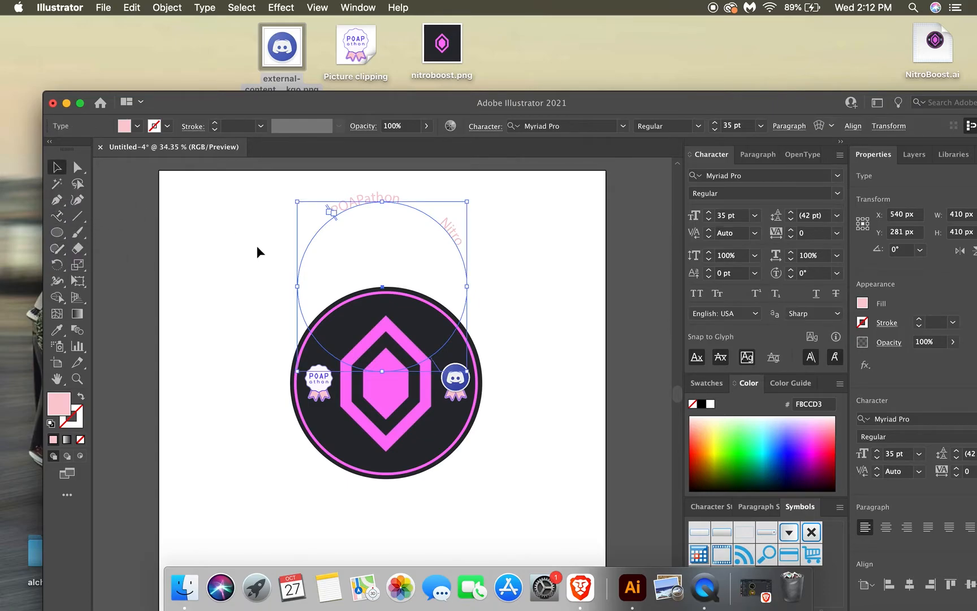
{"action": "left_click_drag", "start_coordinate": [382, 290], "coordinate": [378, 397]}
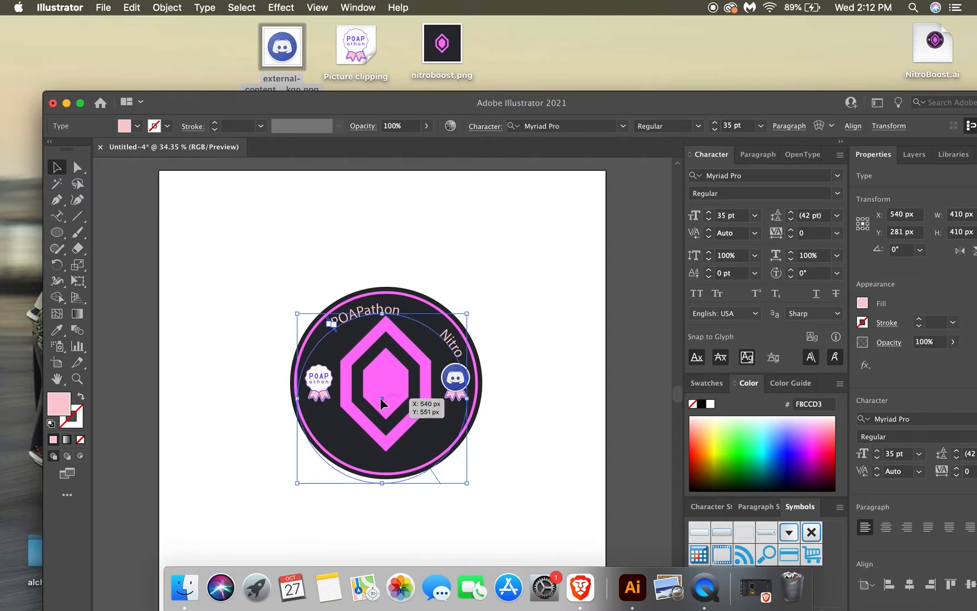
{"action": "left_click", "coordinate": [57, 264]}
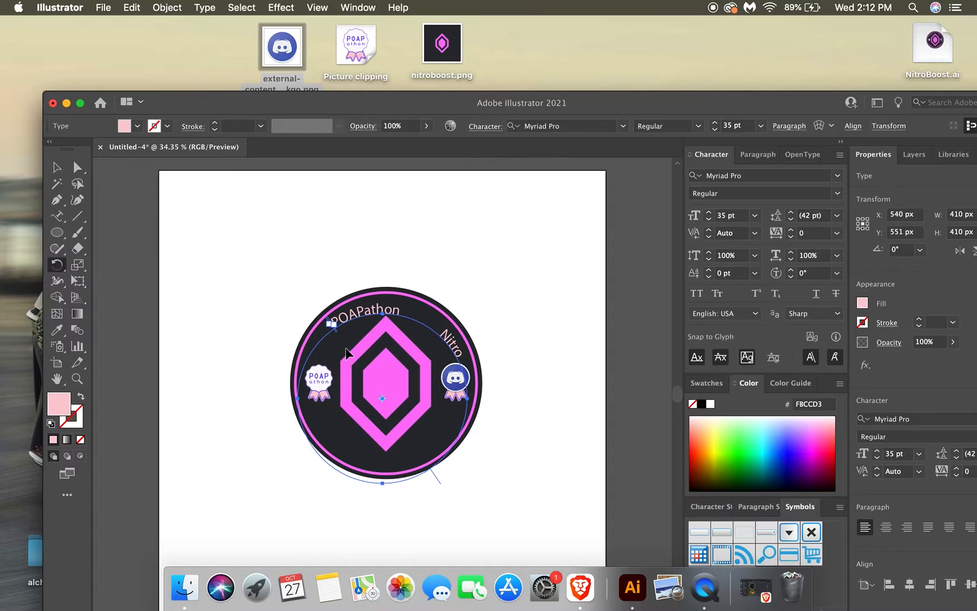
{"action": "left_click_drag", "start_coordinate": [353, 322], "coordinate": [330, 343]}
Nudge the rotated circular text to X 552 px, Y 546 px.
{"action": "key", "text": "Right"}
{"action": "key", "text": "Right"}
{"action": "key", "text": "Right"}
{"action": "key", "text": "Right"}
{"action": "key", "text": "Right"}
{"action": "key", "text": "Right"}
{"action": "key", "text": "Right"}
{"action": "key", "text": "Right"}
{"action": "key", "text": "Right"}
{"action": "key", "text": "Right"}
{"action": "key", "text": "Right"}
{"action": "key", "text": "Right"}
{"action": "key", "text": "Right"}
{"action": "key", "text": "Right"}
{"action": "key", "text": "Right"}
{"action": "key", "text": "Right"}
{"action": "key", "text": "Right"}
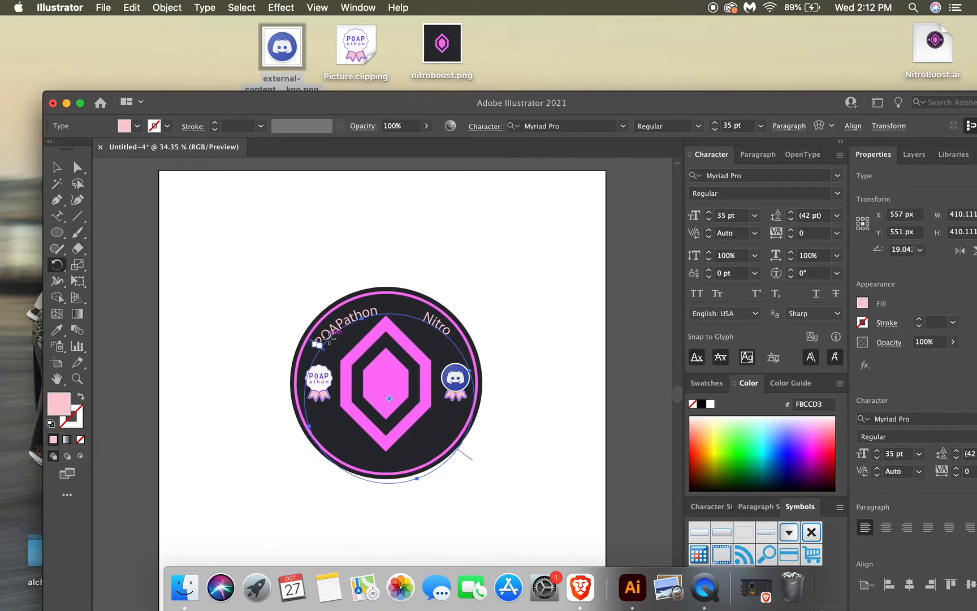
{"action": "key", "text": "Up"}
{"action": "key", "text": "Up"}
{"action": "key", "text": "Up"}
{"action": "key", "text": "Up"}
{"action": "key", "text": "Up"}
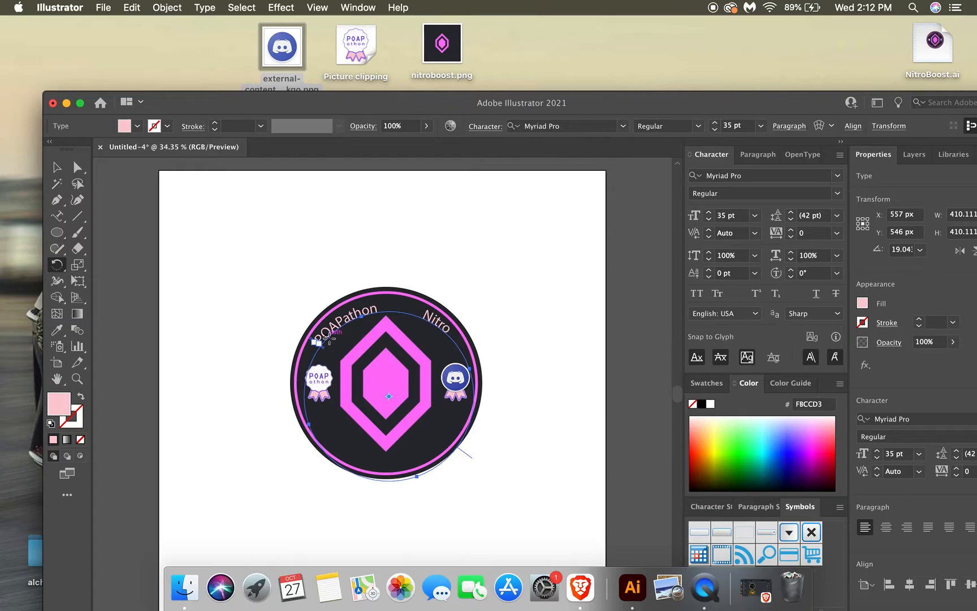
{"action": "key", "text": "Left"}
{"action": "key", "text": "Left"}
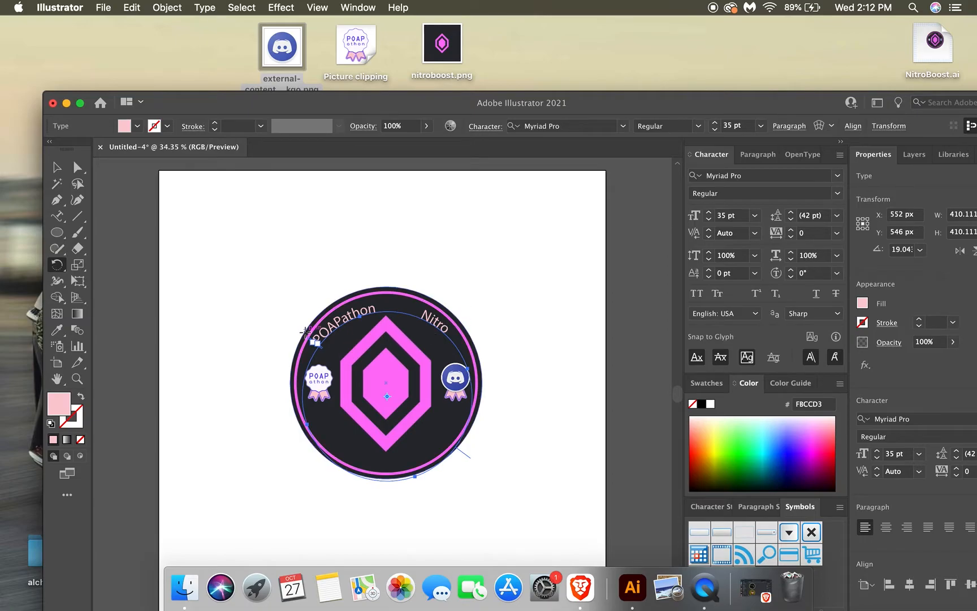
Scale the circular text down to about 350 px wide and centre it on the disc at about X 549.6 px, Y 512.3 px.
{"action": "left_click", "coordinate": [57, 168]}
{"action": "left_click_drag", "start_coordinate": [335, 322], "coordinate": [314, 340]}
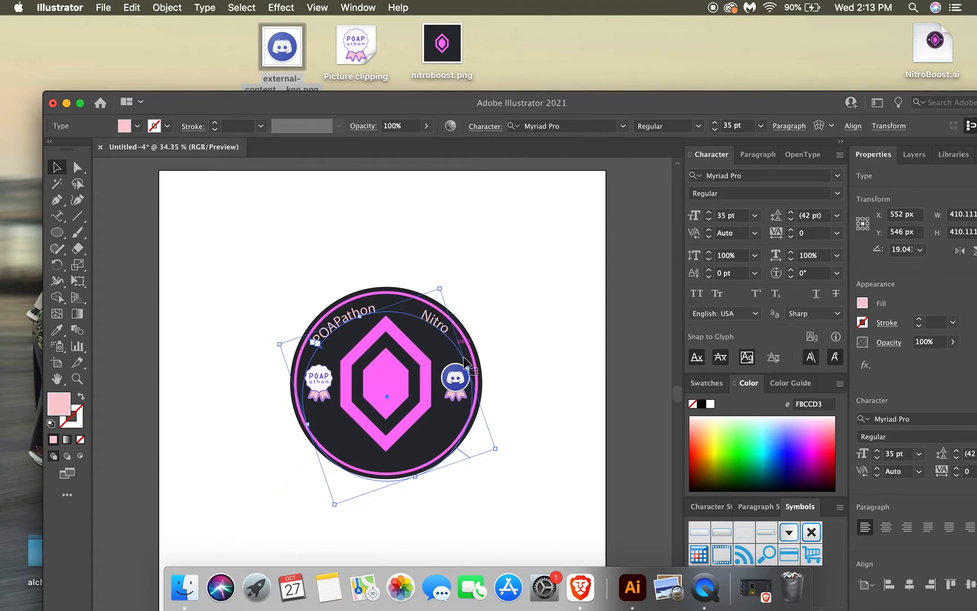
{"action": "left_click_drag", "start_coordinate": [496, 448], "coordinate": [463, 432]}
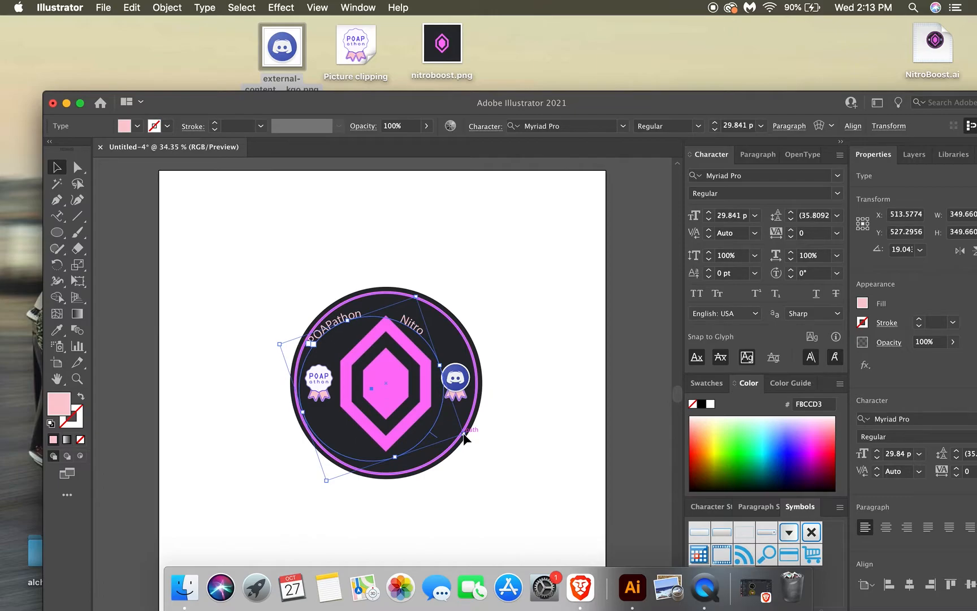
{"action": "mouse_move", "coordinate": [373, 384]}
{"action": "left_mouse_down"}
{"action": "mouse_move", "coordinate": [381, 380]}
{"action": "mouse_move", "coordinate": [375, 386]}
{"action": "left_mouse_up"}
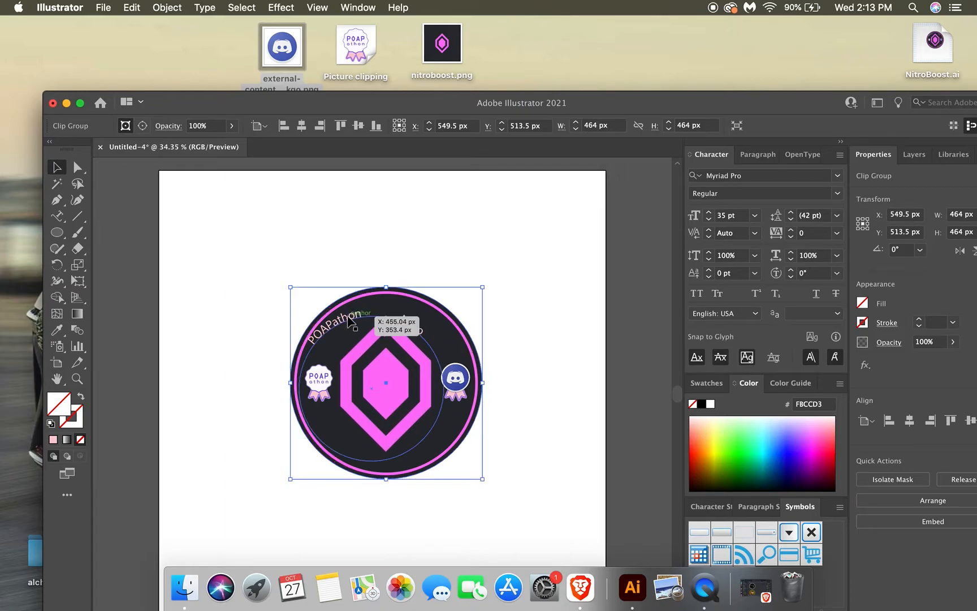
{"action": "left_click_drag", "start_coordinate": [351, 320], "coordinate": [366, 318]}
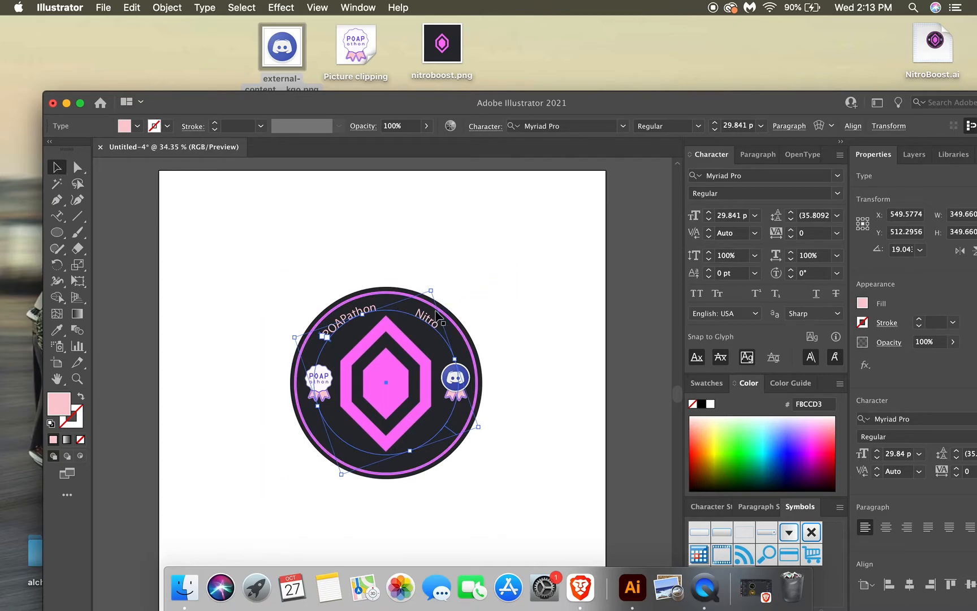
Set the font size of the whole curved POAPathon Nitro text to 32 pt.
{"action": "left_click", "coordinate": [57, 218]}
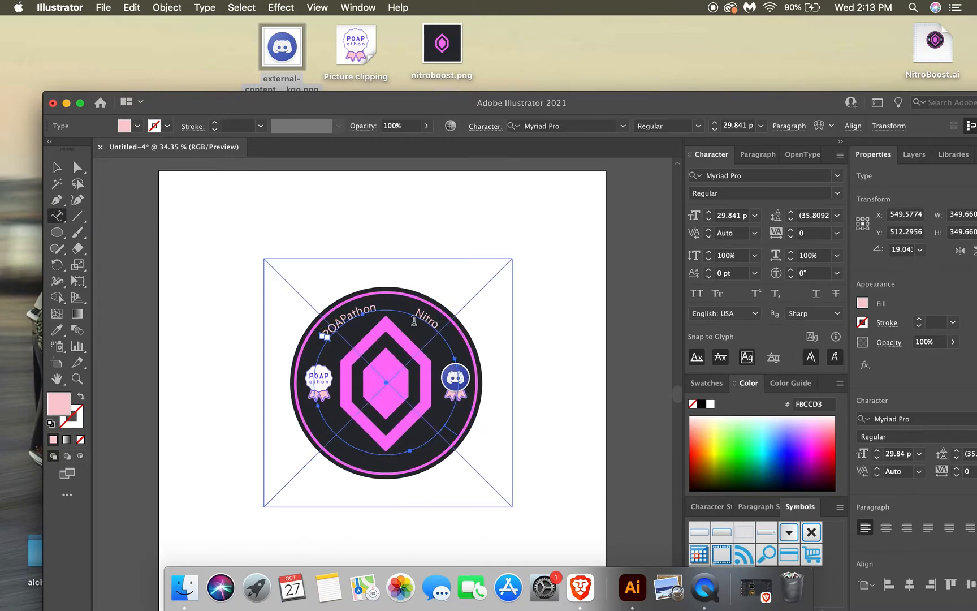
{"action": "left_click", "coordinate": [438, 326]}
{"action": "left_click_drag", "start_coordinate": [438, 326], "coordinate": [322, 328]}
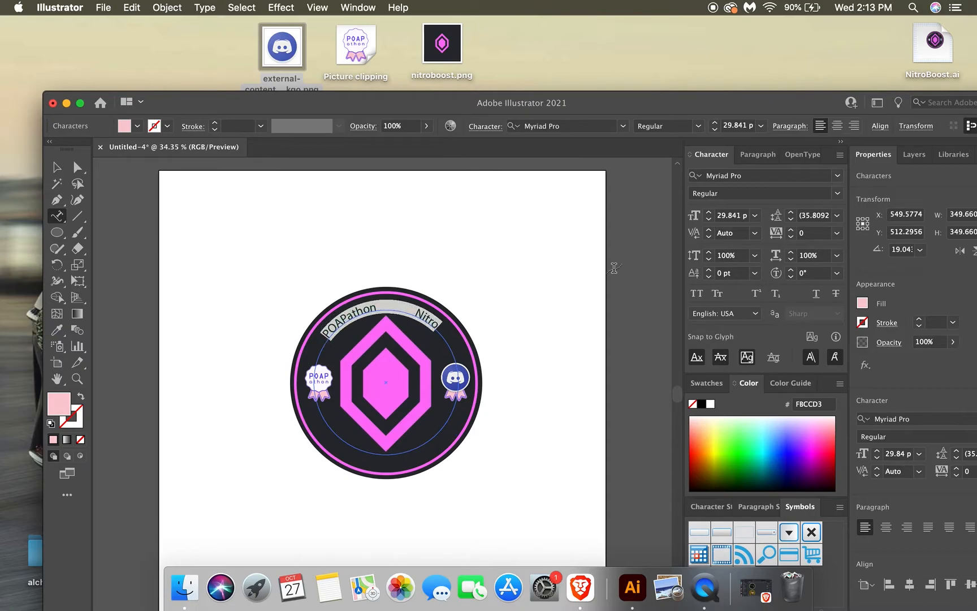
{"action": "left_click", "coordinate": [709, 213]}
{"action": "left_click", "coordinate": [709, 213]}
{"action": "left_click", "coordinate": [709, 213]}
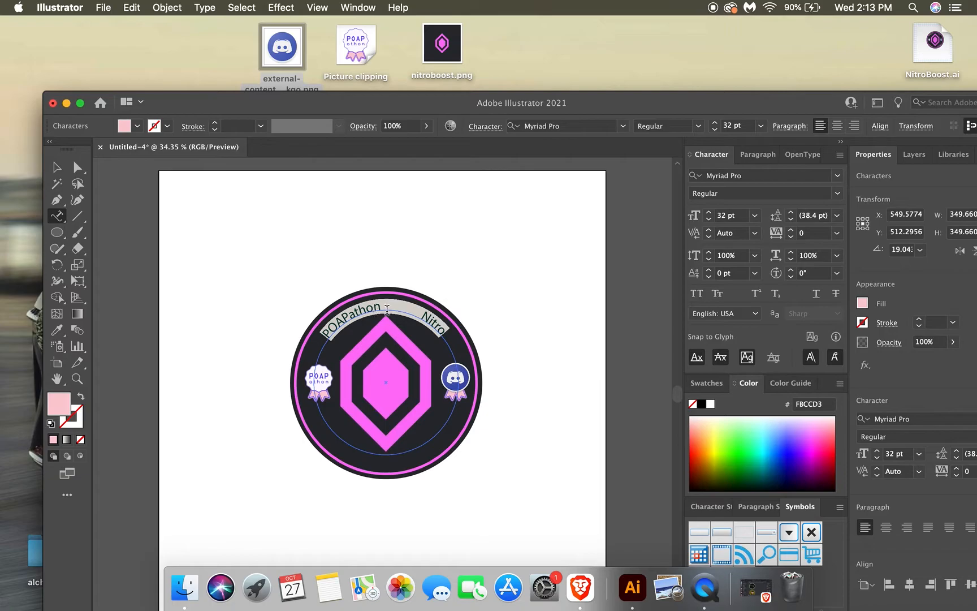
Rotate the circular text slightly further counterclockwise, to an angle of about 26°.
{"action": "left_click", "coordinate": [57, 167]}
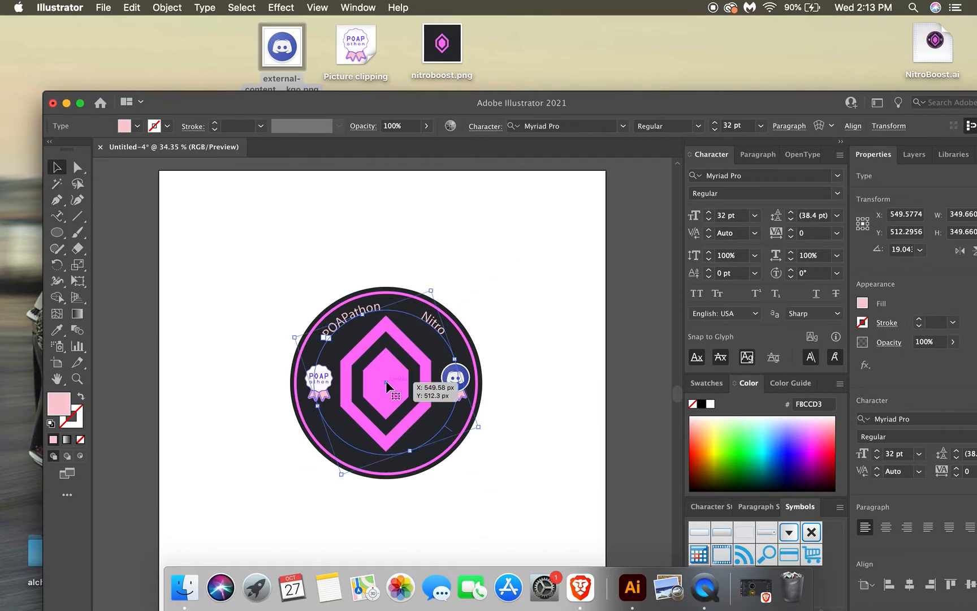
{"action": "left_click", "coordinate": [55, 265]}
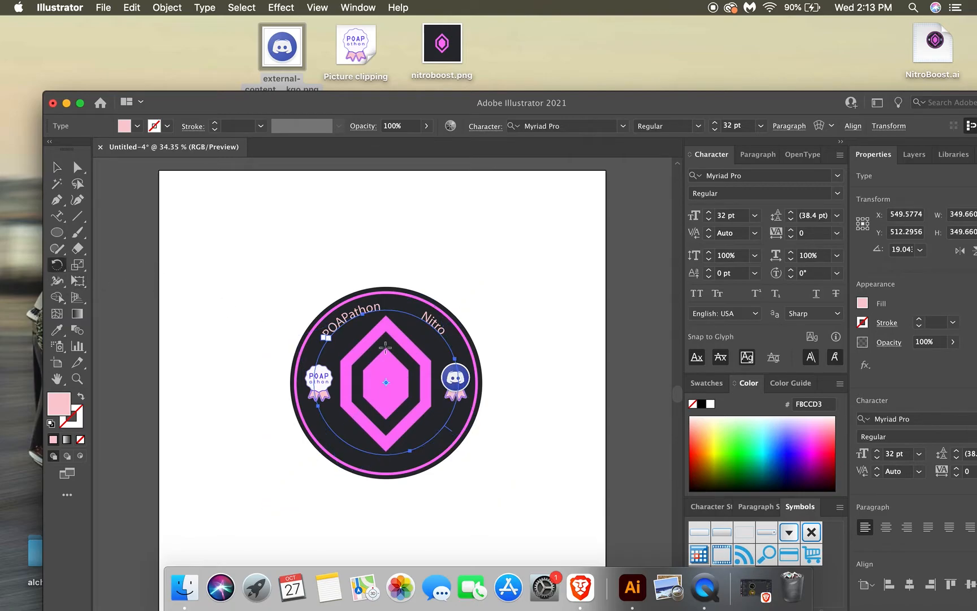
{"action": "left_click_drag", "start_coordinate": [328, 338], "coordinate": [323, 342]}
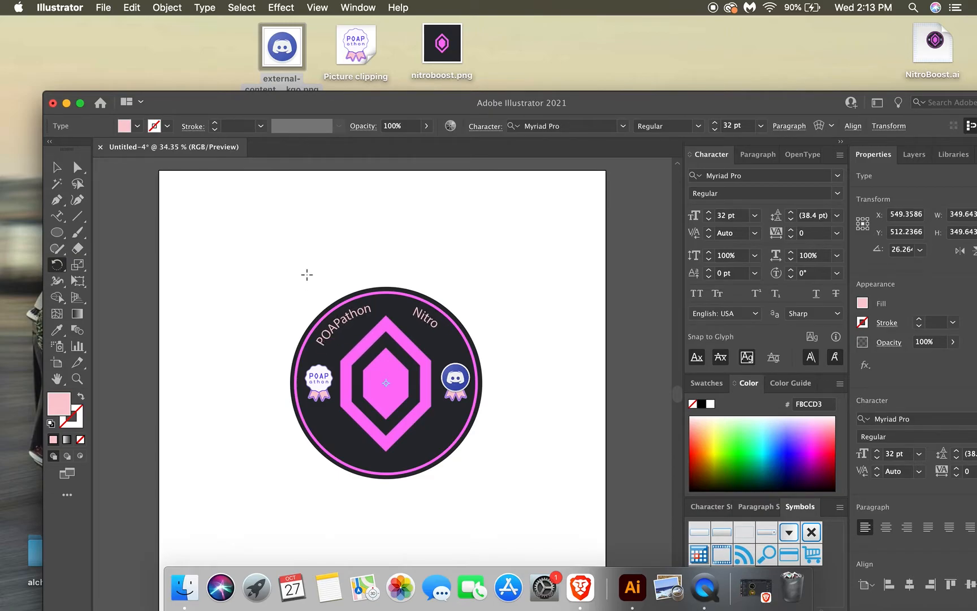
Duplicate the circular text and place the copy up and to the right of the disc, at about X 851 px, Y 365 px.
{"action": "left_click", "coordinate": [56, 166]}
{"action": "left_click_drag", "start_coordinate": [359, 312], "coordinate": [360, 312]}
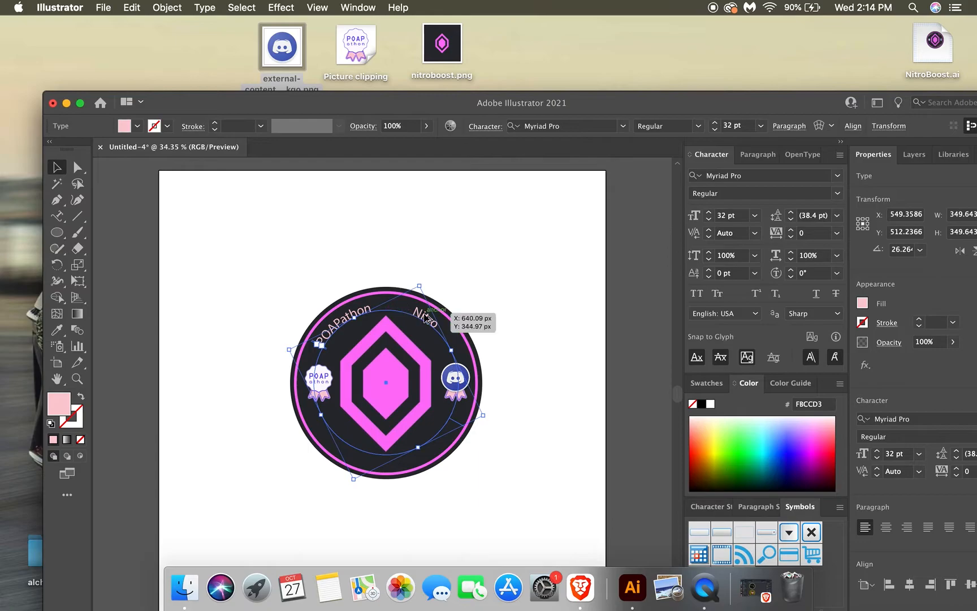
{"action": "left_click_drag", "start_coordinate": [428, 320], "coordinate": [552, 256]}
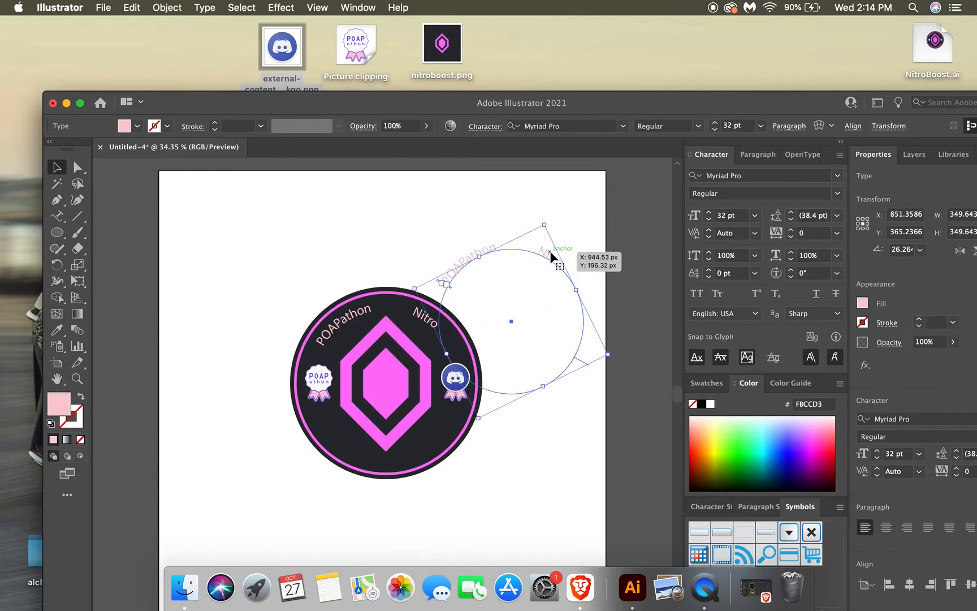
Flip the duplicated circular text to the inside of its path, keeping the Rainbow effect and Baseline alignment.
{"action": "left_click", "coordinate": [58, 216]}
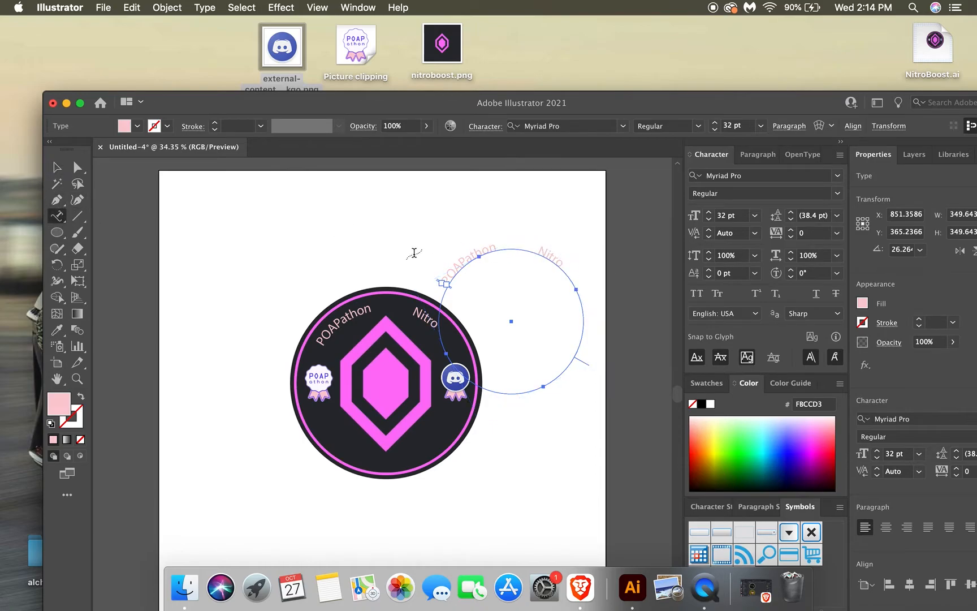
{"action": "triple_click", "coordinate": [565, 261]}
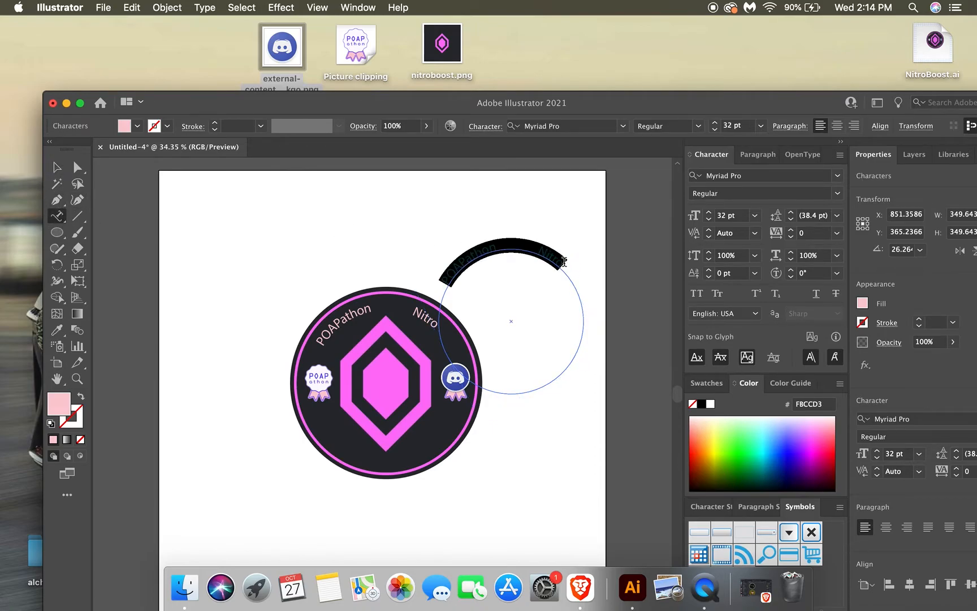
{"action": "left_click", "coordinate": [205, 8]}
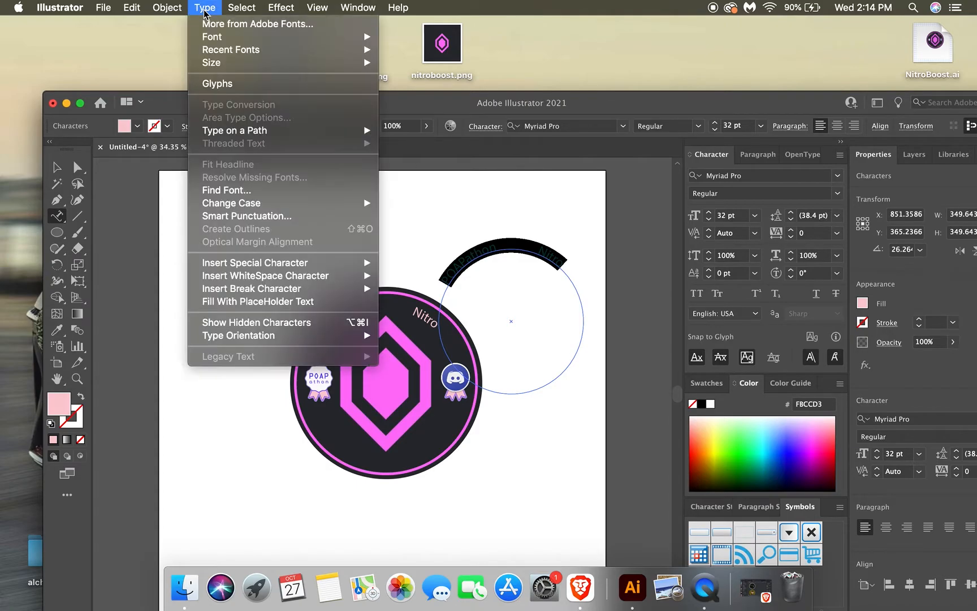
{"action": "mouse_move", "coordinate": [255, 133]}
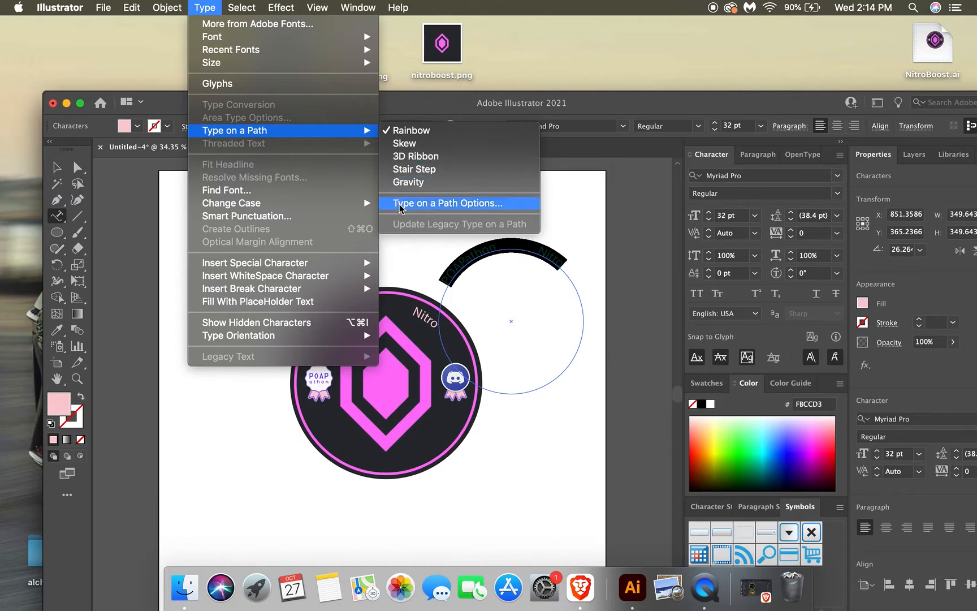
{"action": "left_click", "coordinate": [426, 207]}
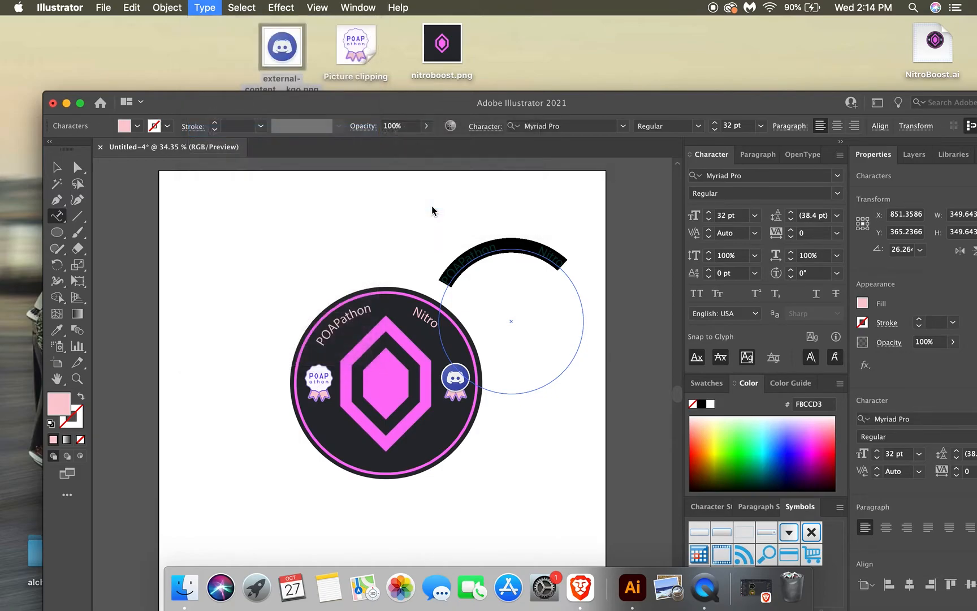
{"action": "left_click", "coordinate": [101, 214]}
{"action": "left_click", "coordinate": [231, 142]}
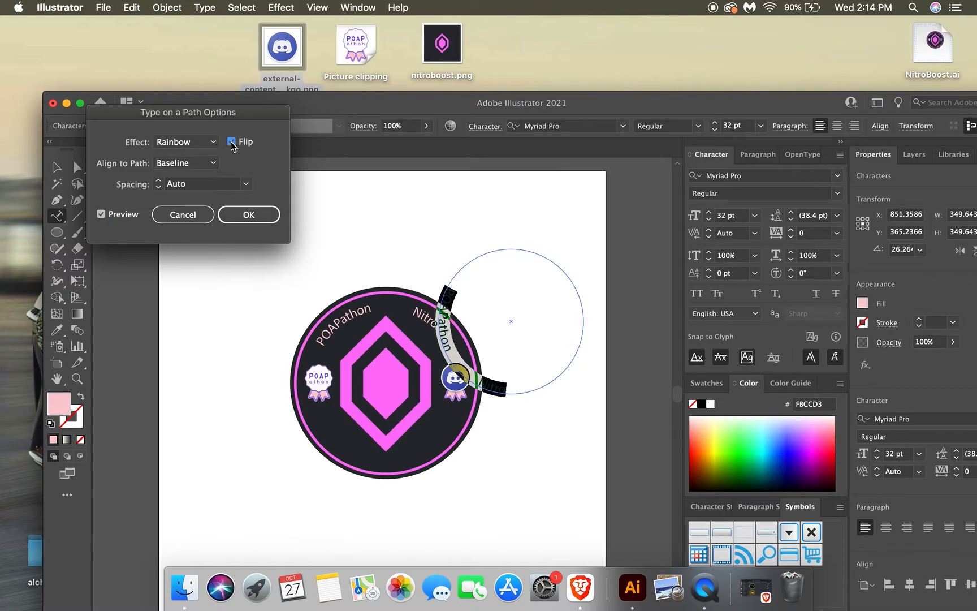
{"action": "left_click", "coordinate": [248, 216]}
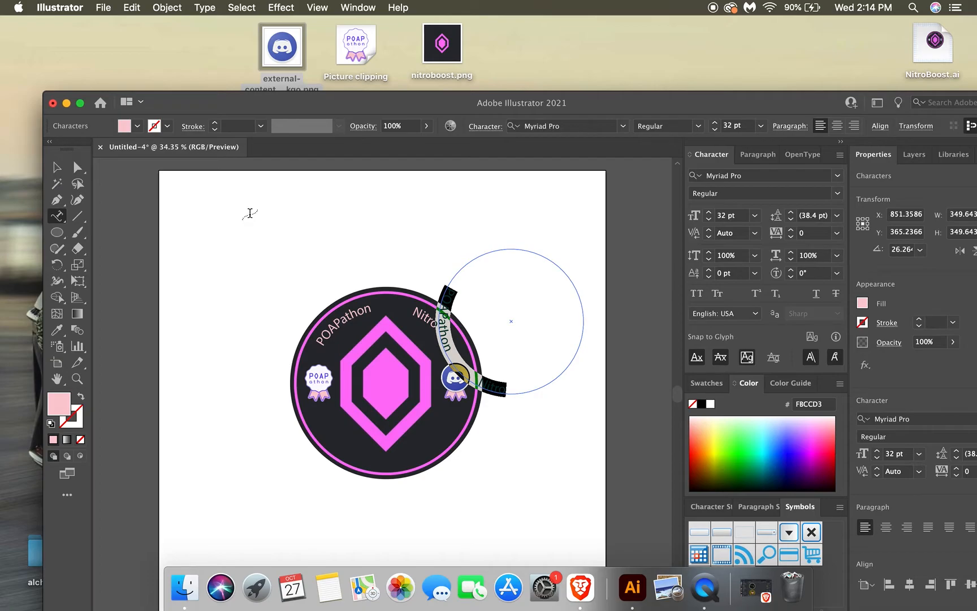
Replace the wording of the flipped circular text with Discord Booster.
{"action": "type", "text": "Discord"}
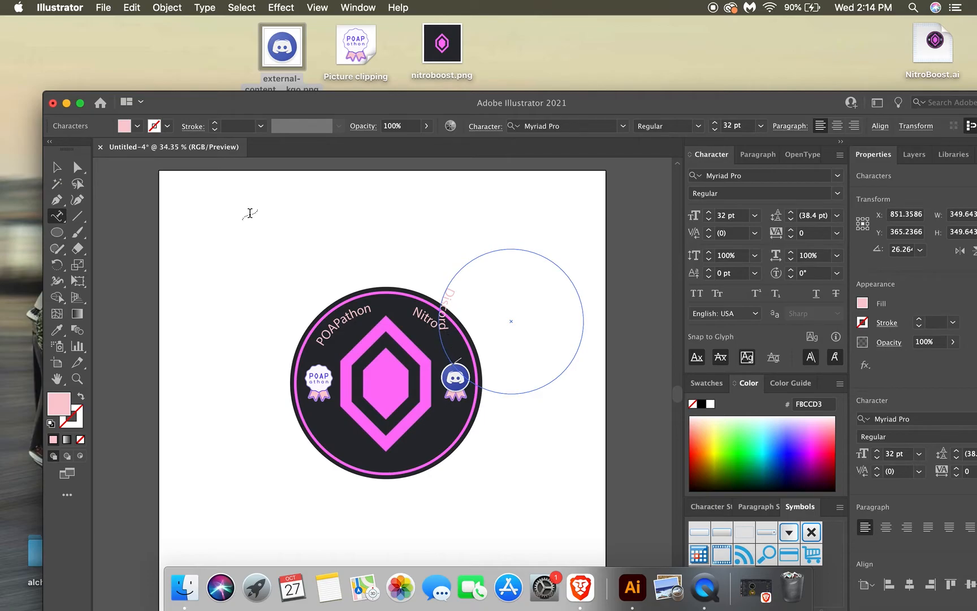
{"action": "type", "text": "Booster"}
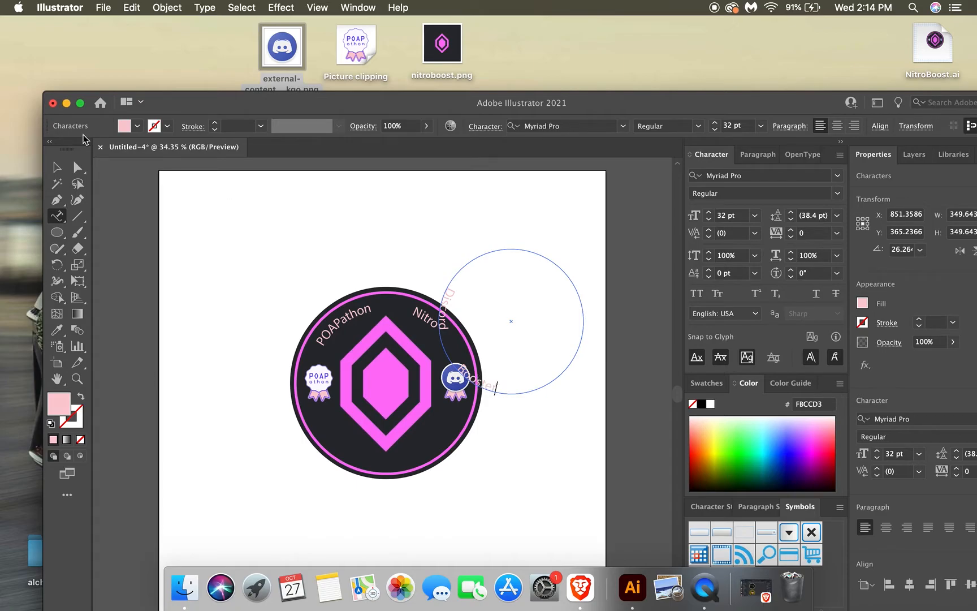
Move the Discord Booster text onto the disc and rotate it to about 91° so the words follow the lower edge.
{"action": "left_click", "coordinate": [57, 167]}
{"action": "left_click_drag", "start_coordinate": [489, 320], "coordinate": [384, 386]}
{"action": "left_click", "coordinate": [57, 264]}
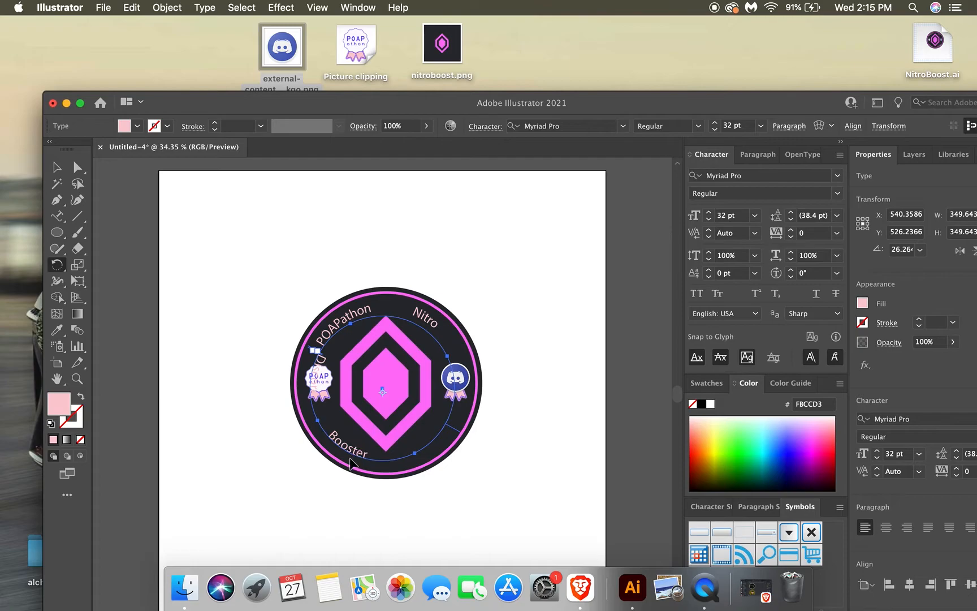
{"action": "left_click_drag", "start_coordinate": [348, 452], "coordinate": [420, 448]}
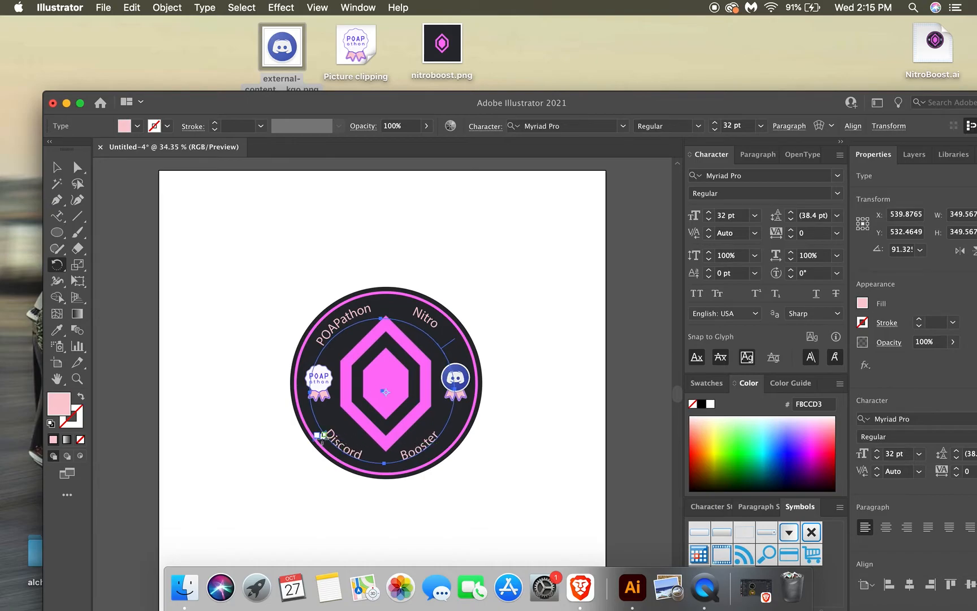
{"action": "key", "text": "Right"}
{"action": "key", "text": "Right"}
{"action": "key", "text": "Right"}
{"action": "key", "text": "Right"}
{"action": "key", "text": "Right"}
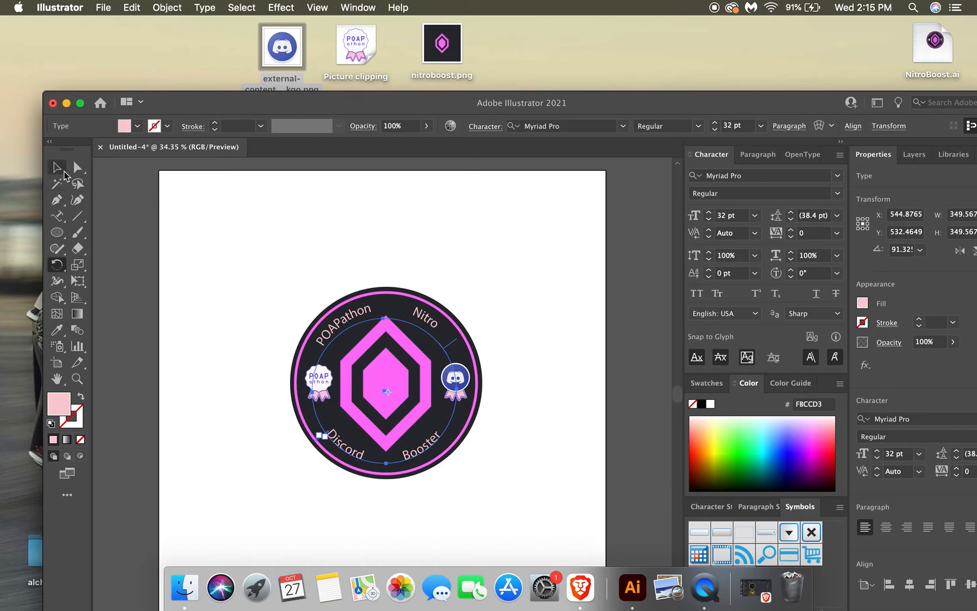
Enlarge the Discord Booster circular text to about 394 px wide and centre it at about X 545.7 px, Y 509.6 px.
{"action": "left_click", "coordinate": [57, 169]}
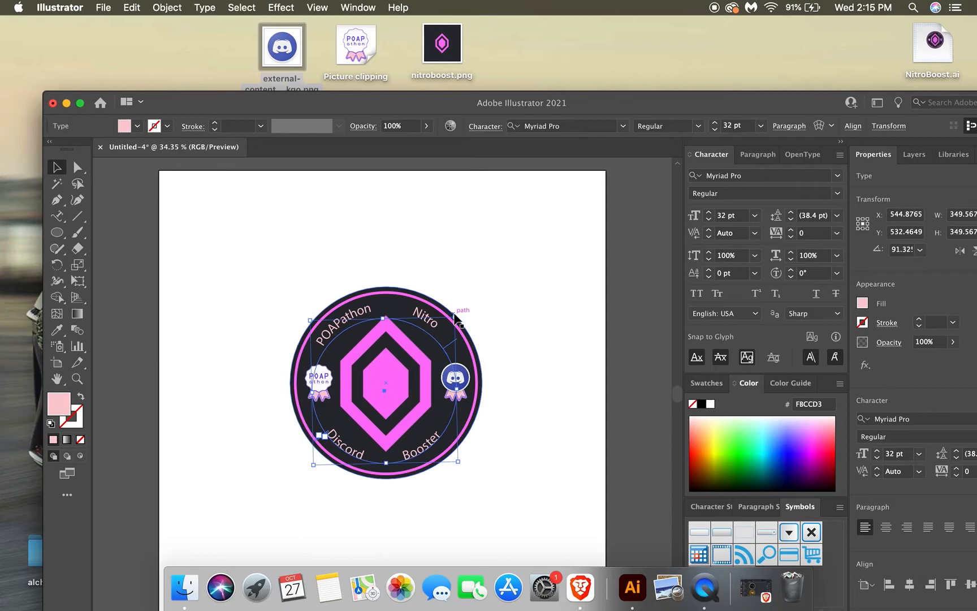
{"action": "left_click_drag", "start_coordinate": [456, 318], "coordinate": [473, 290]}
{"action": "key", "text": "Left"}
{"action": "key", "text": "Left"}
{"action": "key", "text": "Left"}
{"action": "key", "text": "Left"}
{"action": "key", "text": "Left"}
{"action": "key", "text": "Left"}
{"action": "key", "text": "Left"}
{"action": "key", "text": "Left"}
{"action": "key", "text": "Left"}
{"action": "key", "text": "Left"}
{"action": "key", "text": "Left"}
{"action": "key", "text": "Left"}
{"action": "key", "text": "Left"}
{"action": "key", "text": "Left"}
{"action": "key", "text": "Left"}
{"action": "key", "text": "Left"}
{"action": "key", "text": "Left"}
{"action": "key", "text": "Left"}
{"action": "key", "text": "Left"}
{"action": "key", "text": "Left"}
{"action": "key", "text": "Left"}
{"action": "key", "text": "Left"}
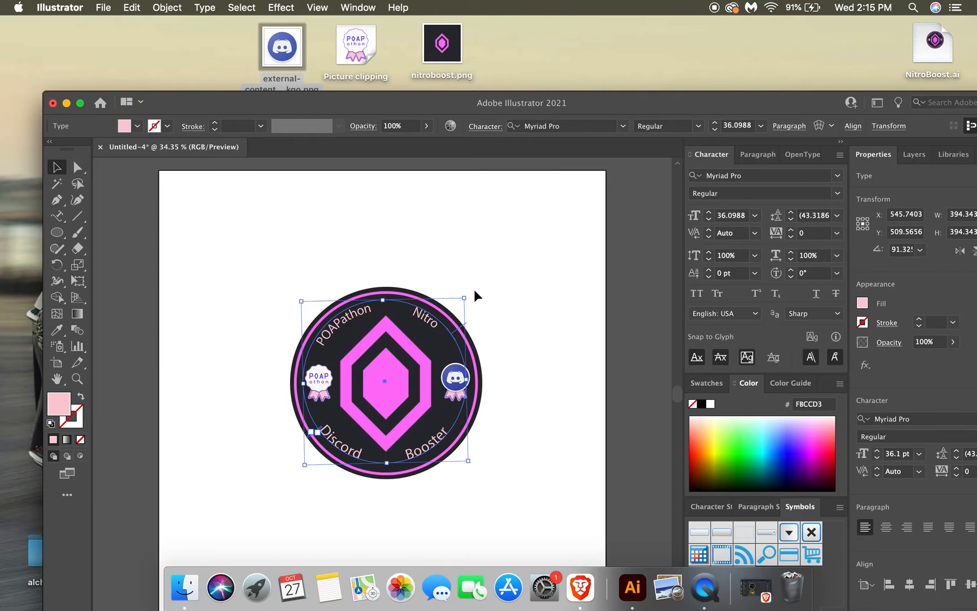
Nudge the circular POAPathon Nitro text down to about Y 514.2 px.
{"action": "left_click", "coordinate": [360, 311]}
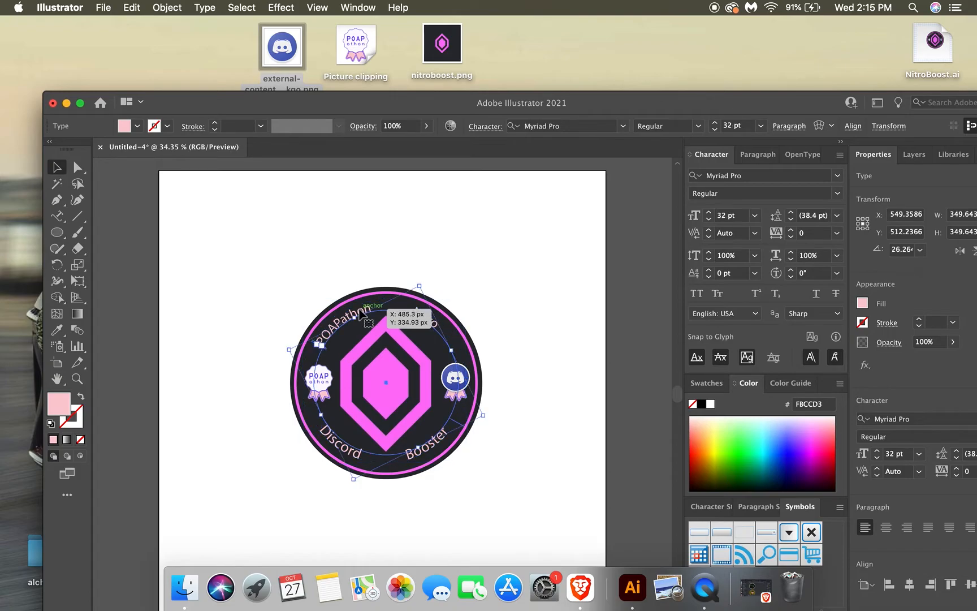
{"action": "key", "text": "Down"}
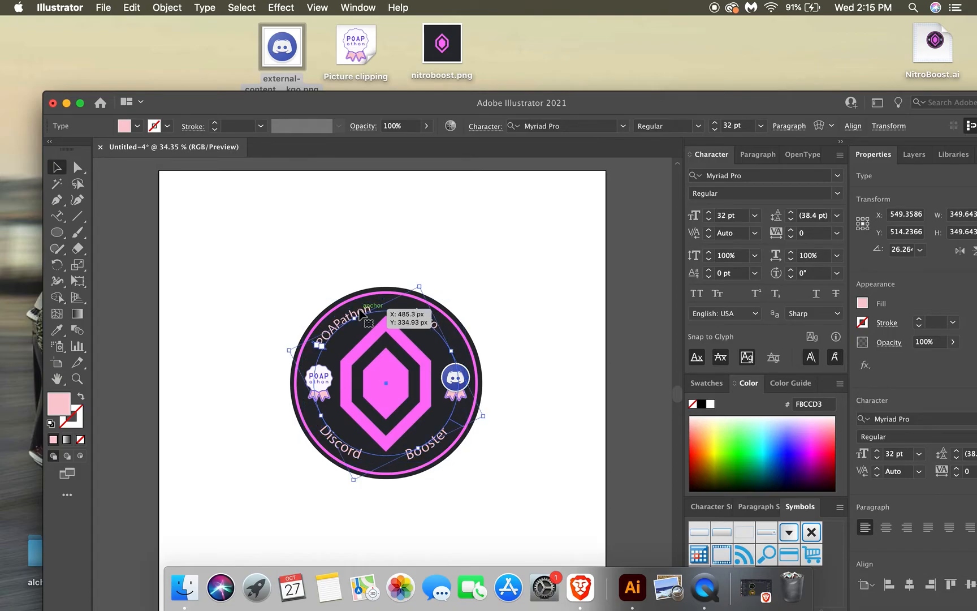
{"action": "left_click", "coordinate": [232, 232]}
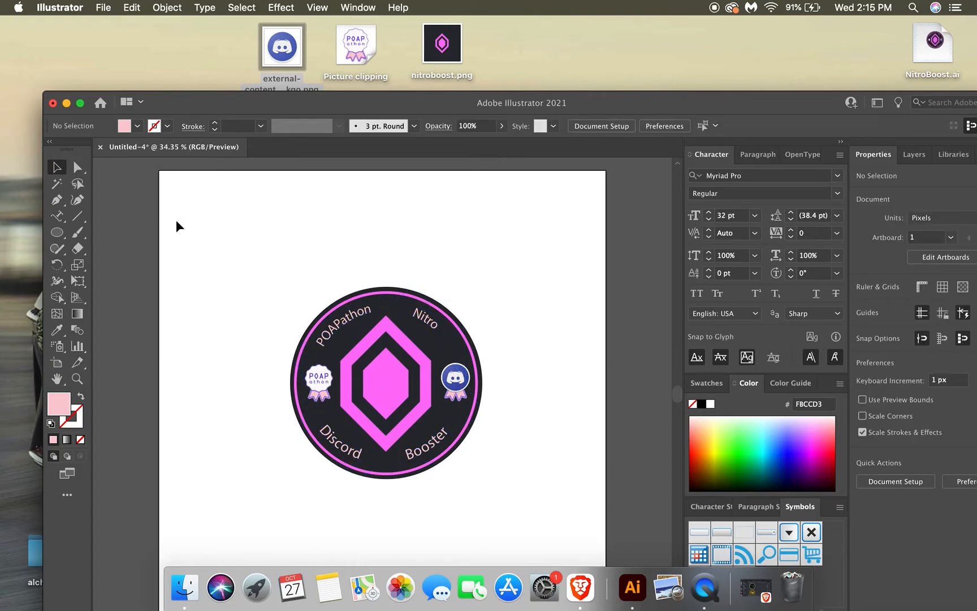
Duplicate the pink ring and scale the copy down to about 420 px wide.
{"action": "left_click", "coordinate": [57, 235]}
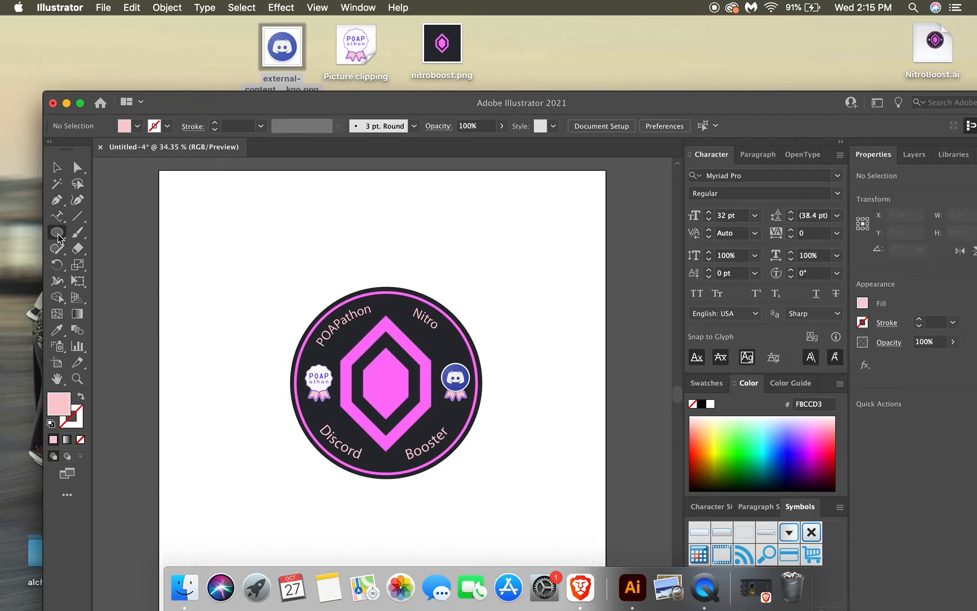
{"action": "left_click", "coordinate": [56, 168]}
{"action": "left_click", "coordinate": [306, 341]}
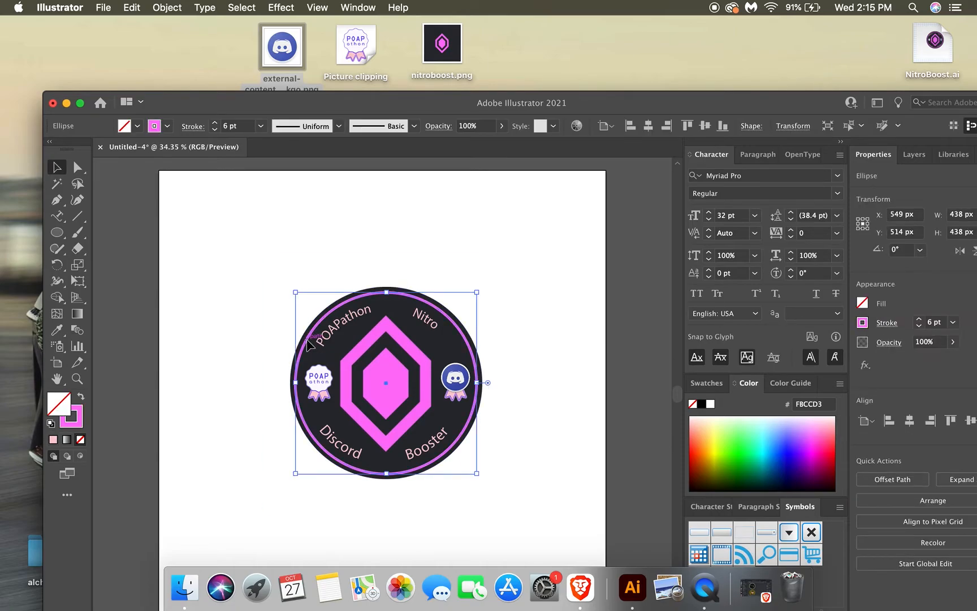
{"action": "left_click_drag", "start_coordinate": [307, 340], "coordinate": [306, 344]}
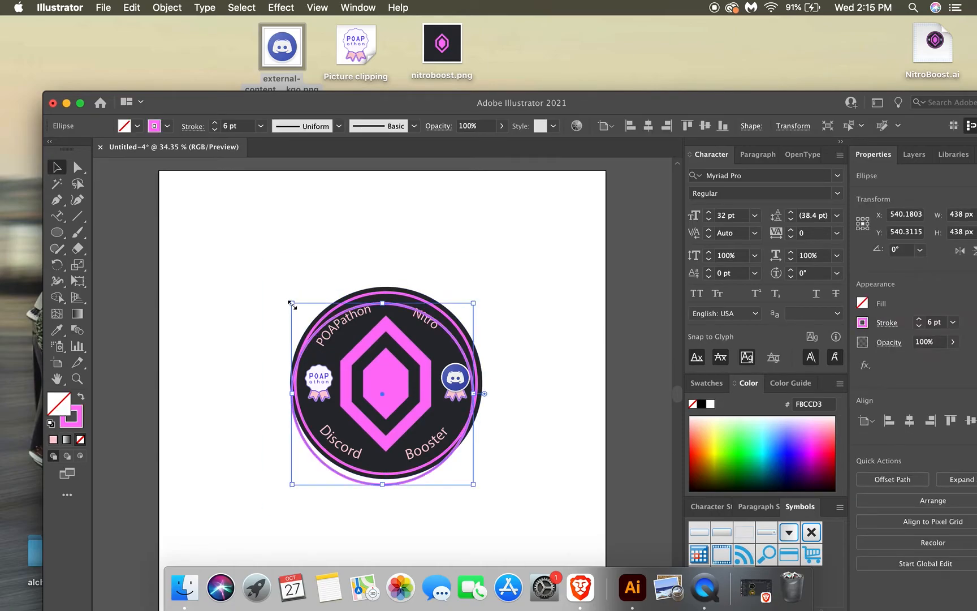
{"action": "left_click_drag", "start_coordinate": [292, 304], "coordinate": [295, 311]}
Set the smaller ring's stroke to 2 pt and centre it inside the original pink ring.
{"action": "left_click", "coordinate": [215, 131]}
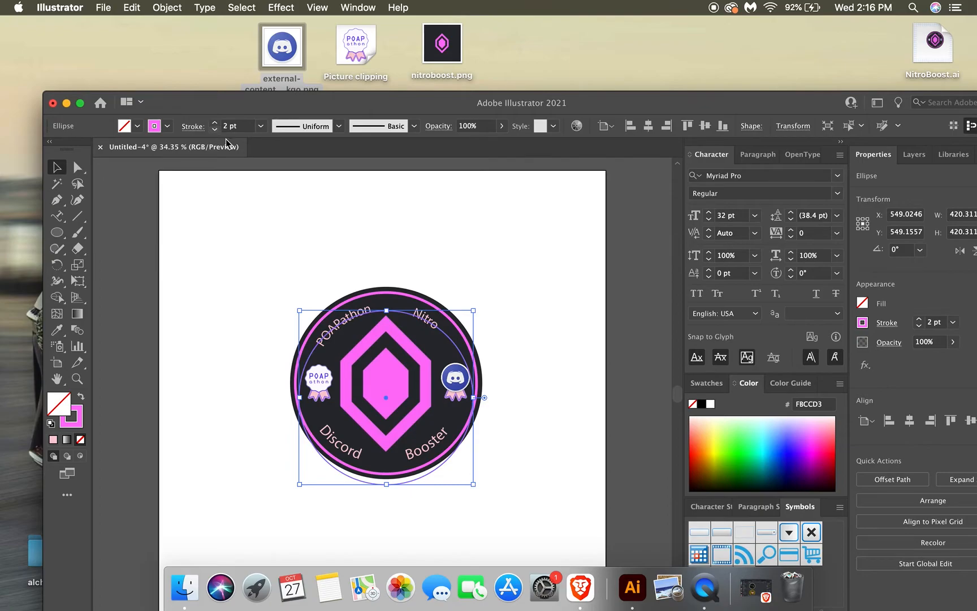
{"action": "left_click_drag", "start_coordinate": [312, 354], "coordinate": [312, 340]}
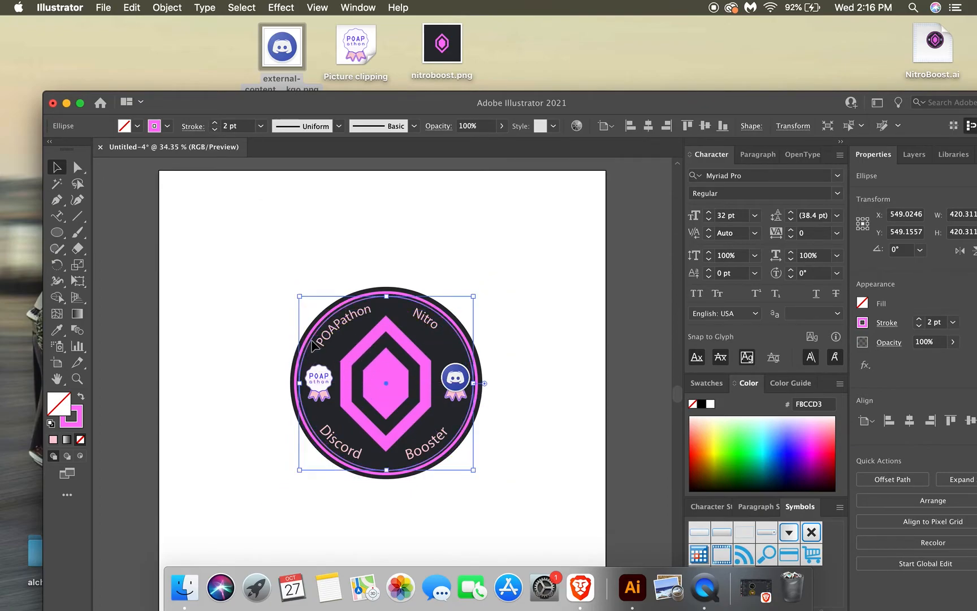
{"action": "left_click", "coordinate": [221, 306]}
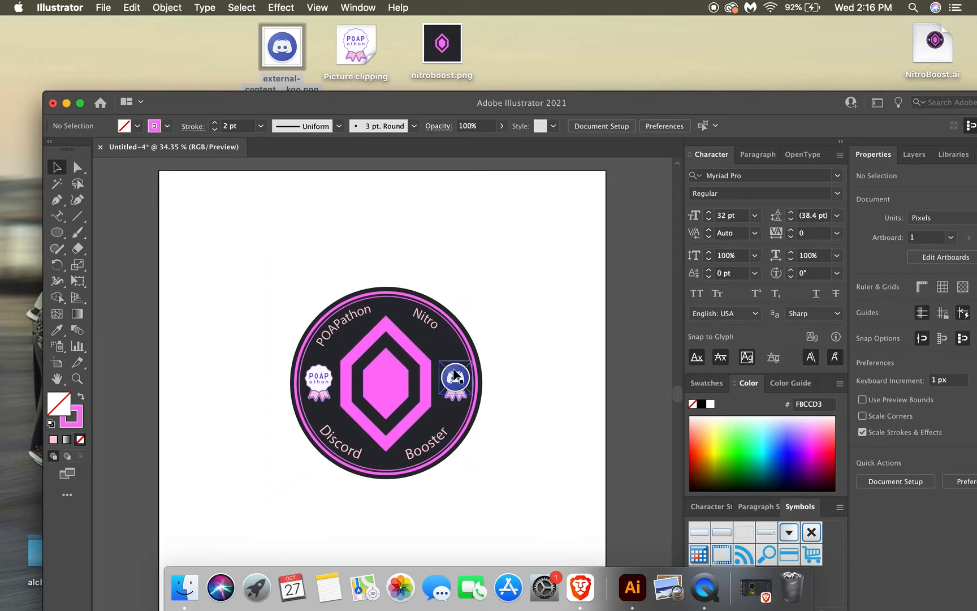
Select the Discord logo together with the ribbon badge behind it and nudge both left to X 712 px.
{"action": "left_click", "coordinate": [454, 396]}
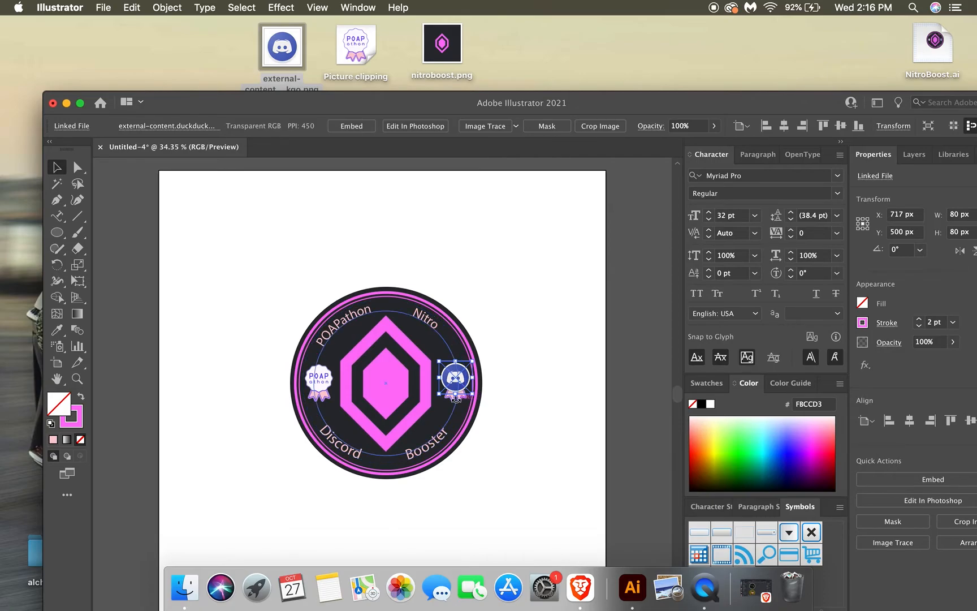
{"action": "left_click", "coordinate": [76, 378]}
{"action": "left_click", "coordinate": [437, 360]}
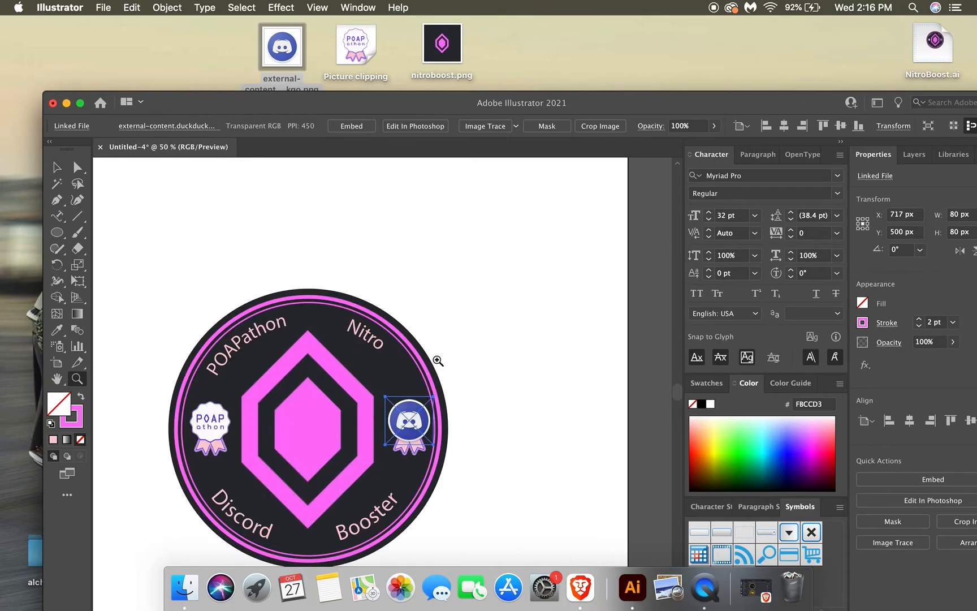
{"action": "left_click", "coordinate": [412, 424]}
{"action": "left_click", "coordinate": [57, 167]}
{"action": "left_click_drag", "start_coordinate": [384, 408], "coordinate": [387, 426]}
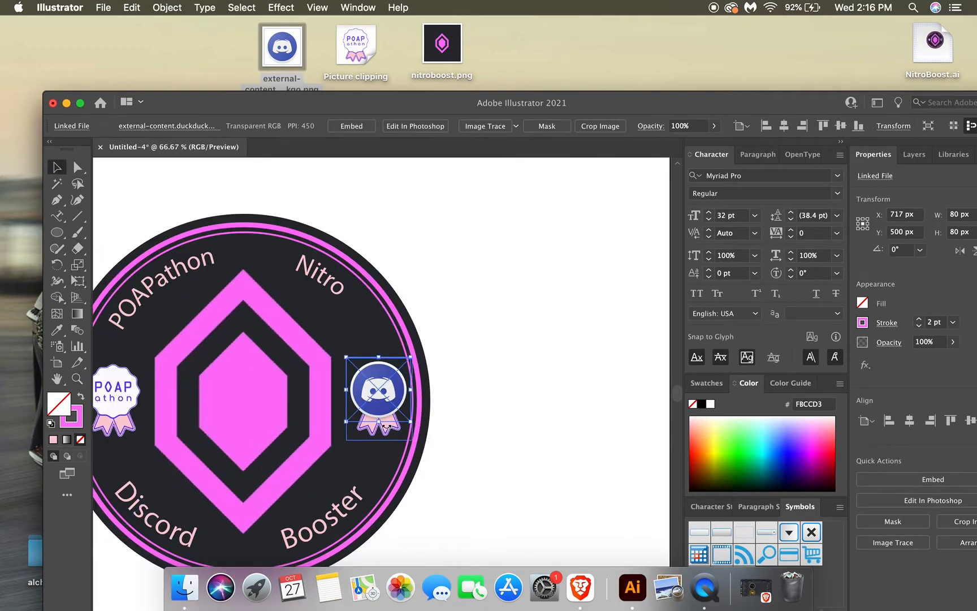
{"action": "left_click", "coordinate": [389, 436], "text": "shift"}
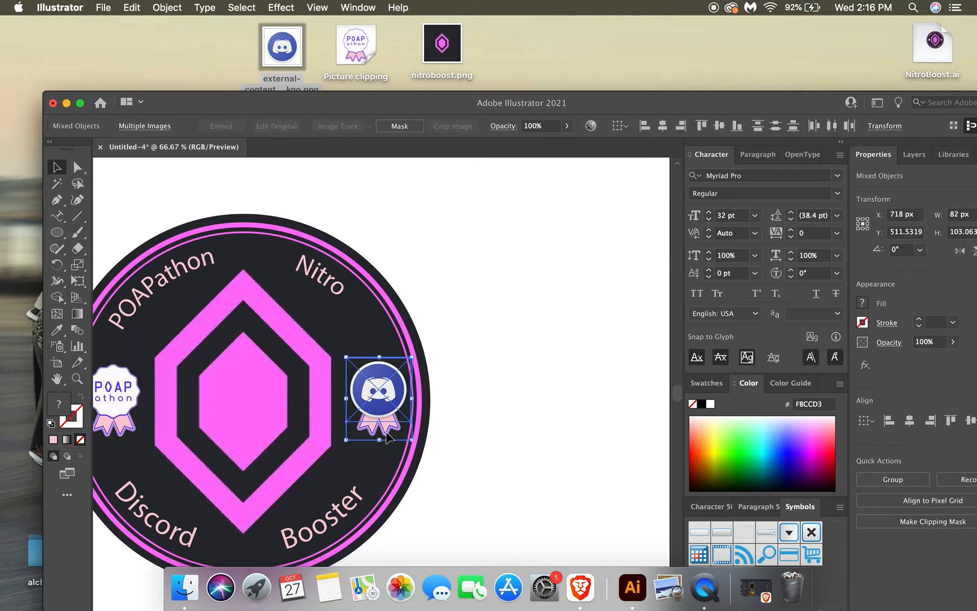
{"action": "key", "text": "Left"}
{"action": "key", "text": "Left"}
{"action": "key", "text": "Left"}
{"action": "key", "text": "Left"}
{"action": "key", "text": "Left"}
{"action": "key", "text": "Left"}
{"action": "key", "text": "Left"}
{"action": "key", "text": "Left"}
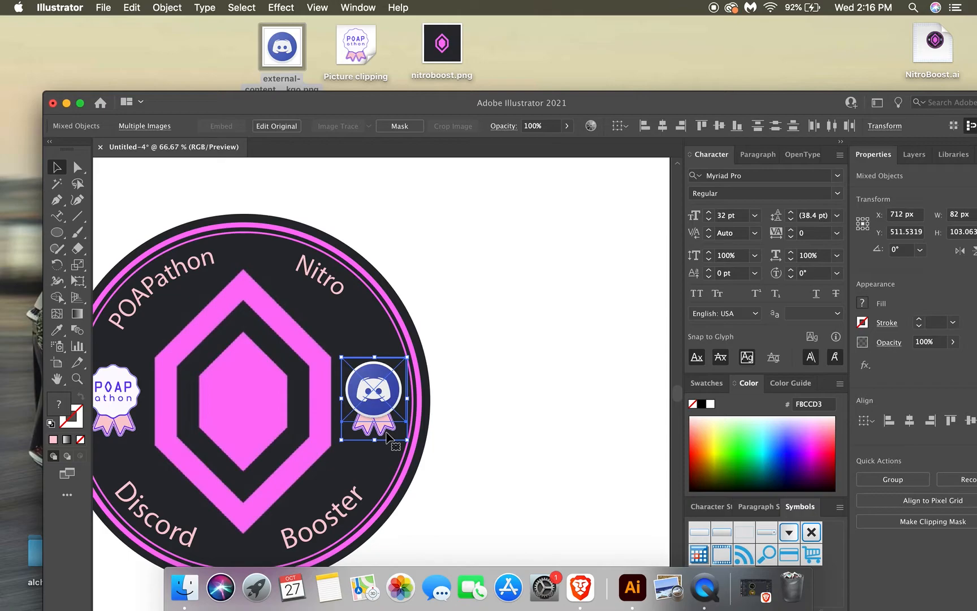
{"action": "left_click", "coordinate": [476, 211]}
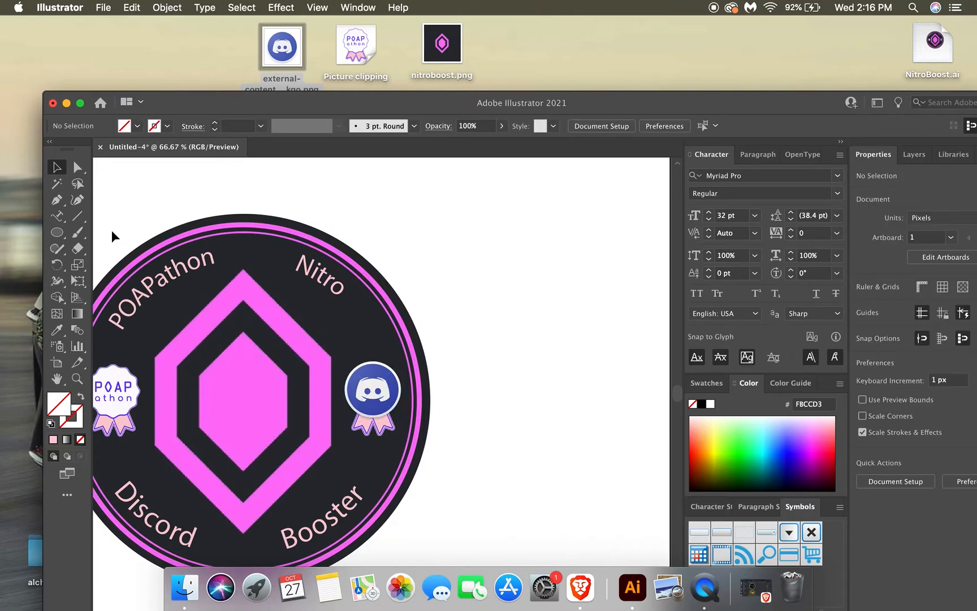
Nudge the POAPathon badge on the other side of the gem slightly right to X 390 px.
{"action": "left_click", "coordinate": [57, 378]}
{"action": "left_click_drag", "start_coordinate": [168, 342], "coordinate": [325, 306]}
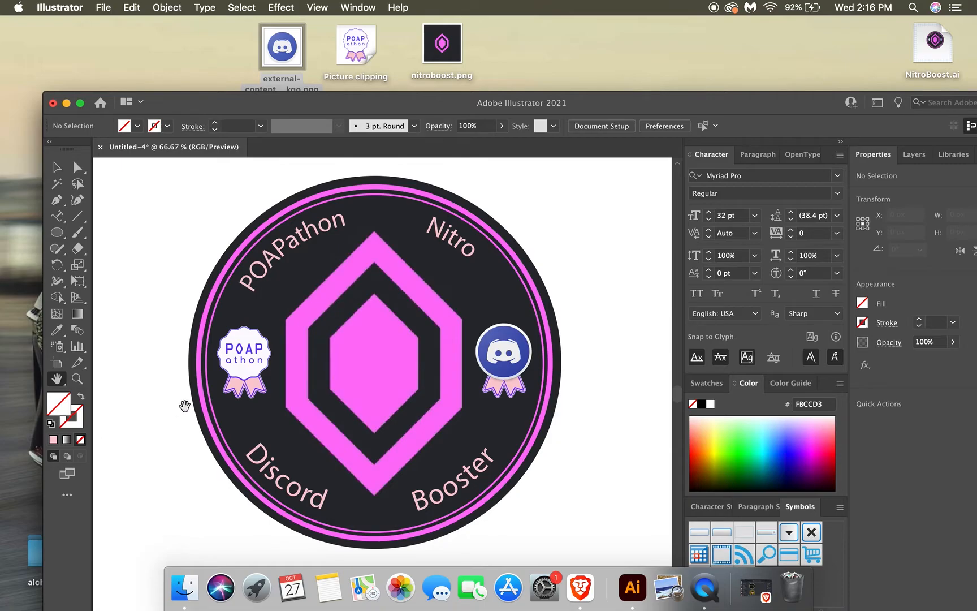
{"action": "left_click", "coordinate": [55, 169]}
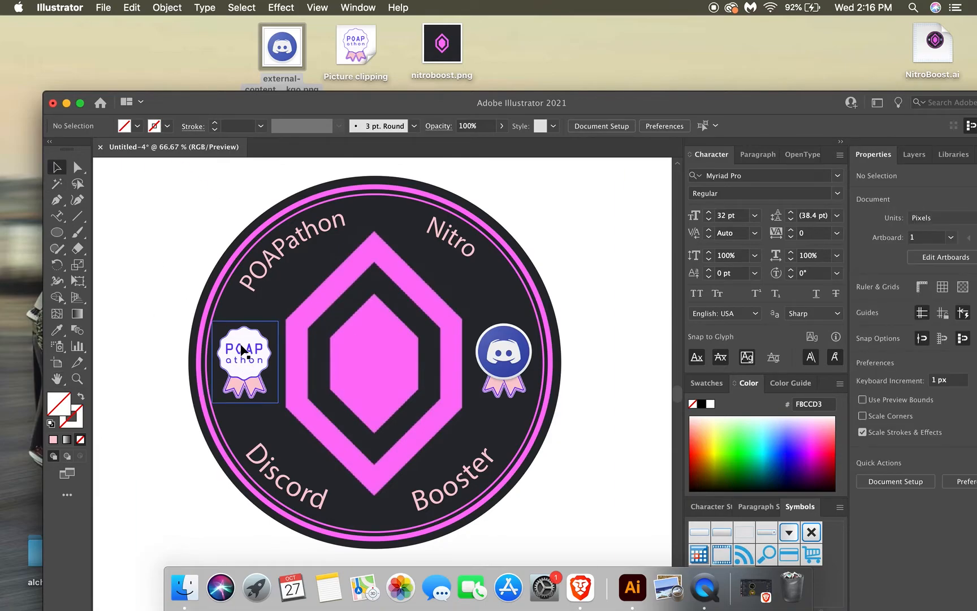
{"action": "left_click", "coordinate": [229, 348]}
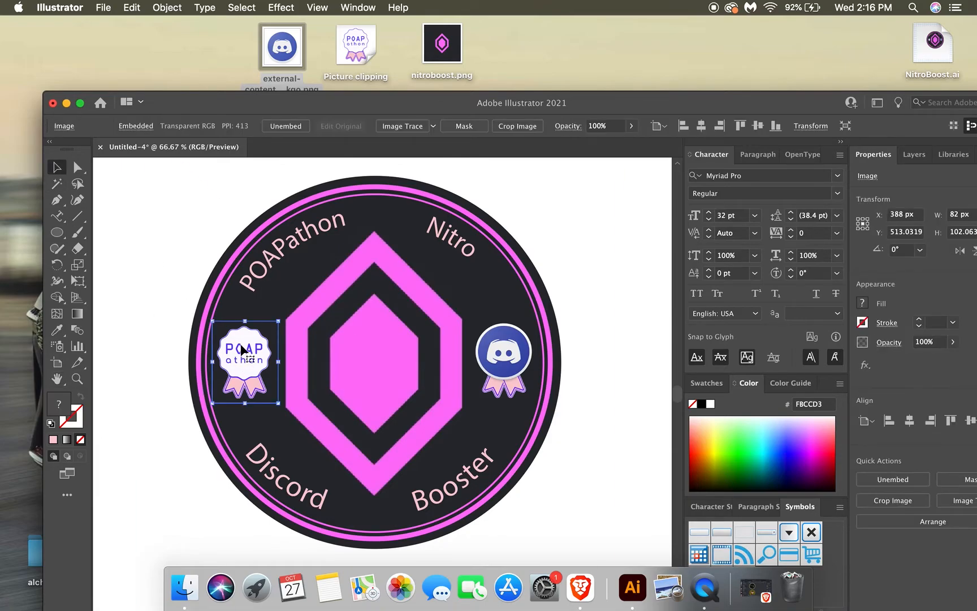
{"action": "left_click", "coordinate": [100, 236]}
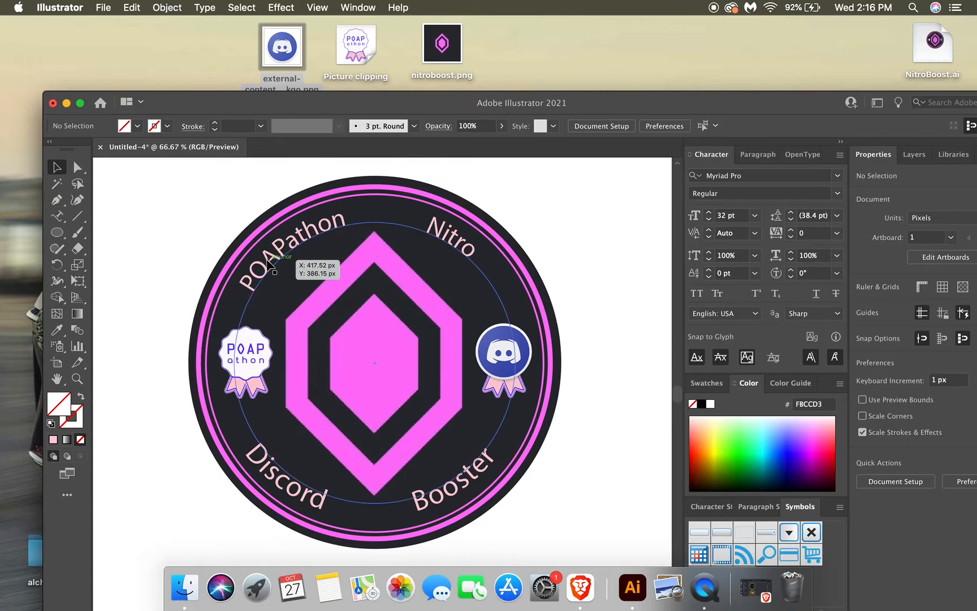
Enlarge the curved POAPathon Nitro text to about 35 pt and nudge it down to Y 532 px.
{"action": "left_click", "coordinate": [281, 243]}
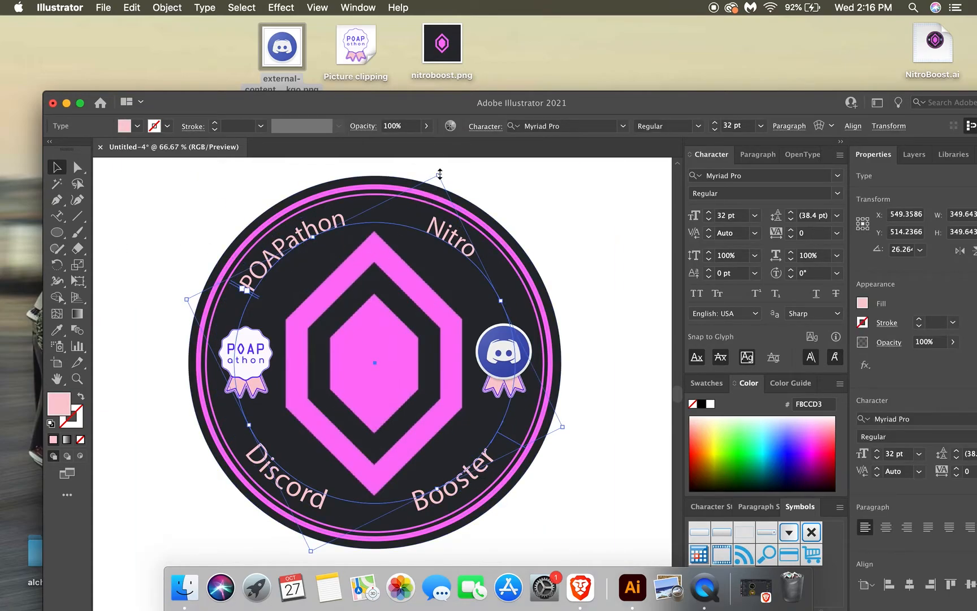
{"action": "mouse_move", "coordinate": [440, 174]}
{"action": "left_mouse_down"}
{"action": "mouse_move", "coordinate": [443, 160]}
{"action": "mouse_move", "coordinate": [441, 168]}
{"action": "left_mouse_up"}
{"action": "key", "text": "Down"}
{"action": "key", "text": "Down"}
{"action": "key", "text": "Down"}
{"action": "key", "text": "Down"}
{"action": "key", "text": "Down"}
{"action": "key", "text": "Down"}
{"action": "key", "text": "Down"}
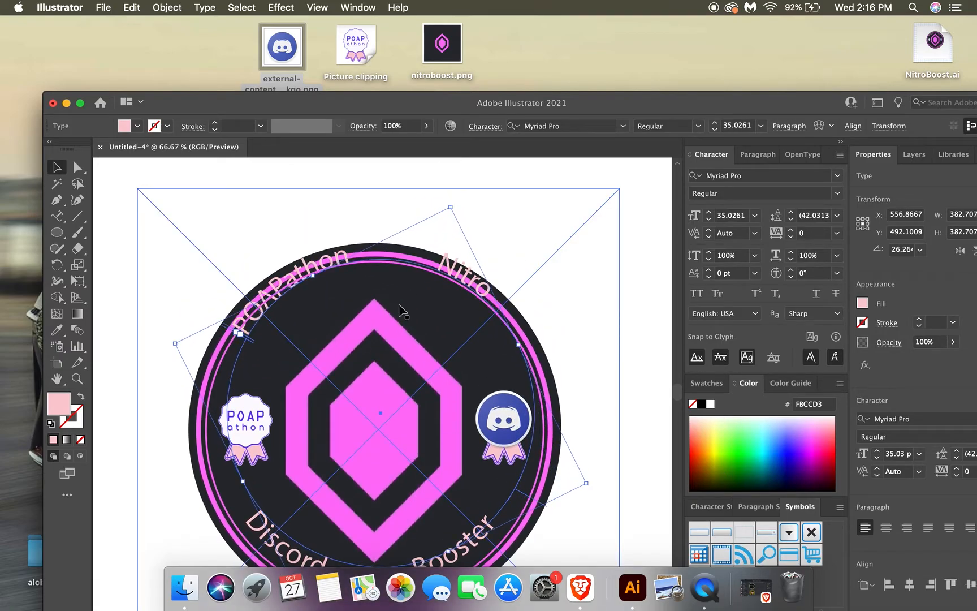
{"action": "key", "text": "Down"}
{"action": "key", "text": "Down"}
{"action": "key", "text": "Down"}
{"action": "key", "text": "Down"}
{"action": "key", "text": "Down"}
{"action": "key", "text": "Down"}
{"action": "key", "text": "Down"}
{"action": "key", "text": "Down"}
{"action": "key", "text": "Down"}
{"action": "key", "text": "Down"}
{"action": "key", "text": "Down"}
{"action": "key", "text": "Down"}
{"action": "key", "text": "Down"}
{"action": "key", "text": "Down"}
{"action": "key", "text": "Down"}
{"action": "key", "text": "Down"}
{"action": "key", "text": "Down"}
{"action": "key", "text": "Down"}
{"action": "key", "text": "Down"}
{"action": "key", "text": "Down"}
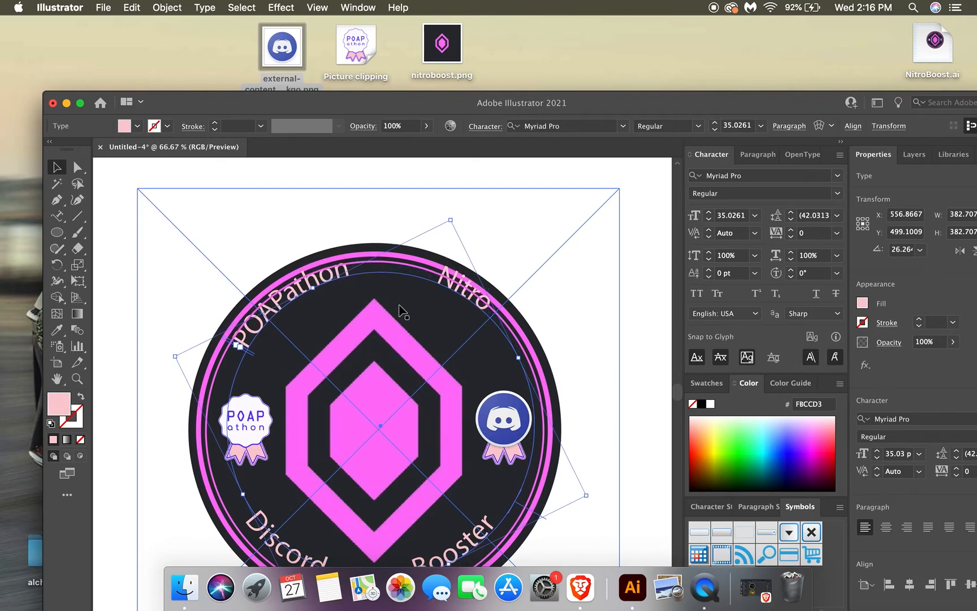
{"action": "key", "text": "Down"}
{"action": "key", "text": "Down"}
{"action": "key", "text": "Down"}
{"action": "key", "text": "Down"}
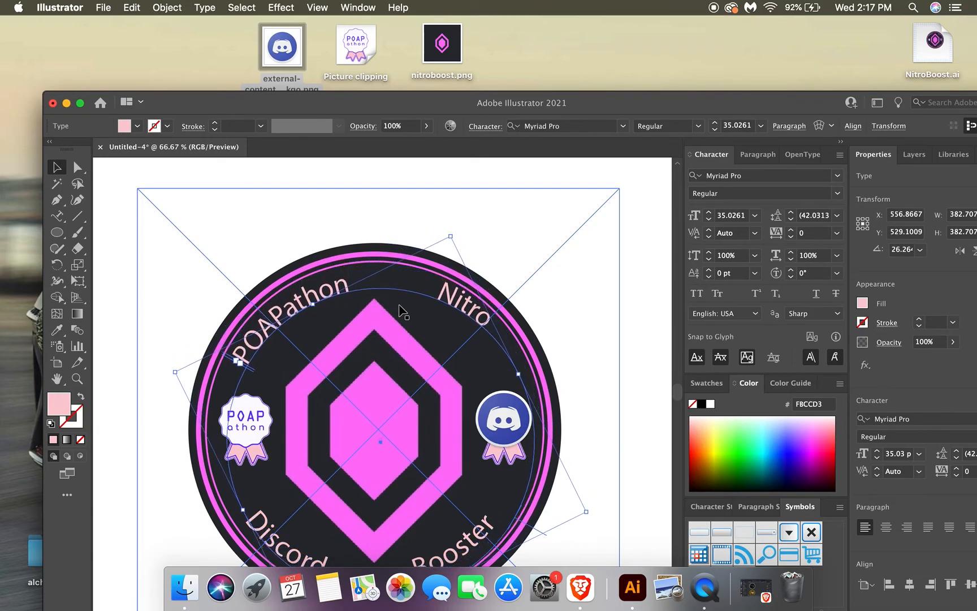
{"action": "key", "text": "Down"}
{"action": "key", "text": "Down"}
{"action": "key", "text": "Down"}
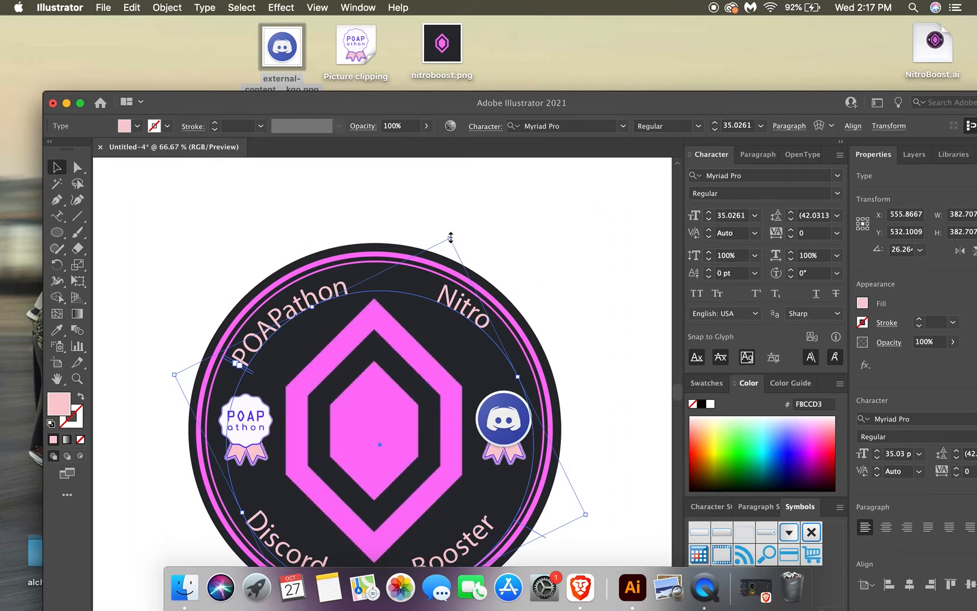
Try the POAPathon Nitro text at about 39 pt above the badge, and shrink it to about 29 pt.
{"action": "left_click_drag", "start_coordinate": [451, 237], "coordinate": [465, 184]}
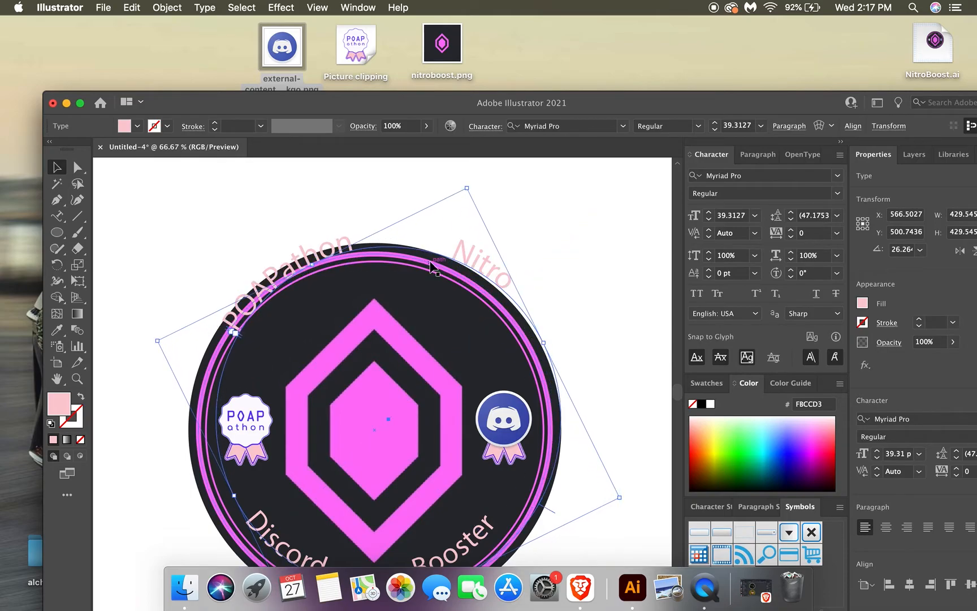
{"action": "left_click_drag", "start_coordinate": [342, 246], "coordinate": [338, 204]}
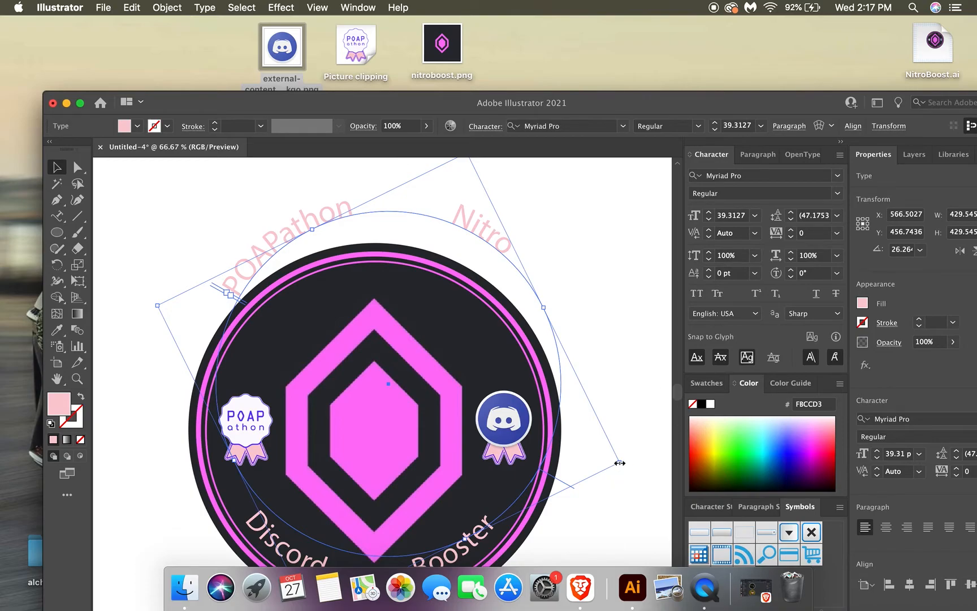
{"action": "left_click_drag", "start_coordinate": [618, 463], "coordinate": [503, 432]}
{"action": "left_click_drag", "start_coordinate": [282, 238], "coordinate": [295, 219]}
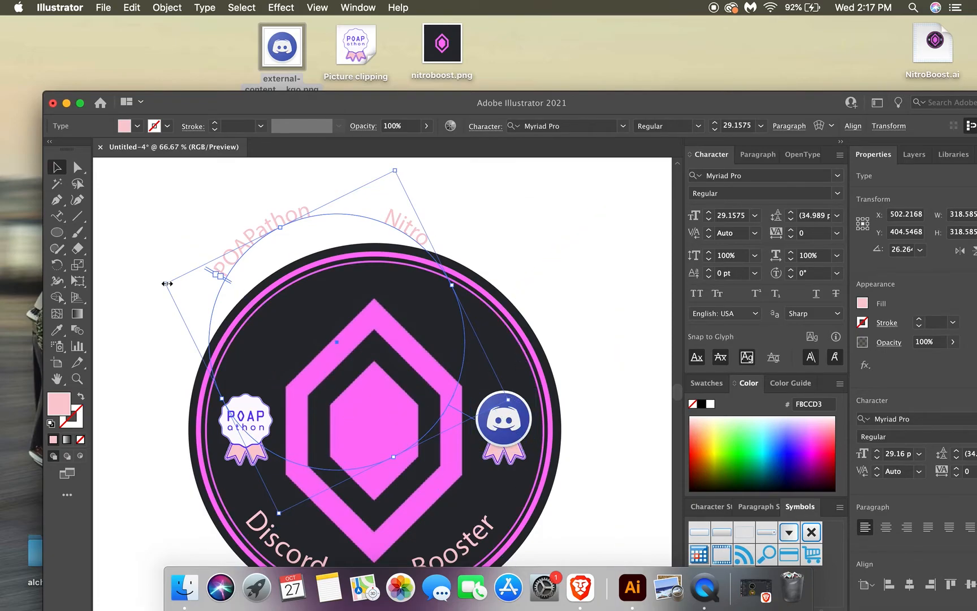
{"action": "left_click_drag", "start_coordinate": [167, 283], "coordinate": [170, 285]}
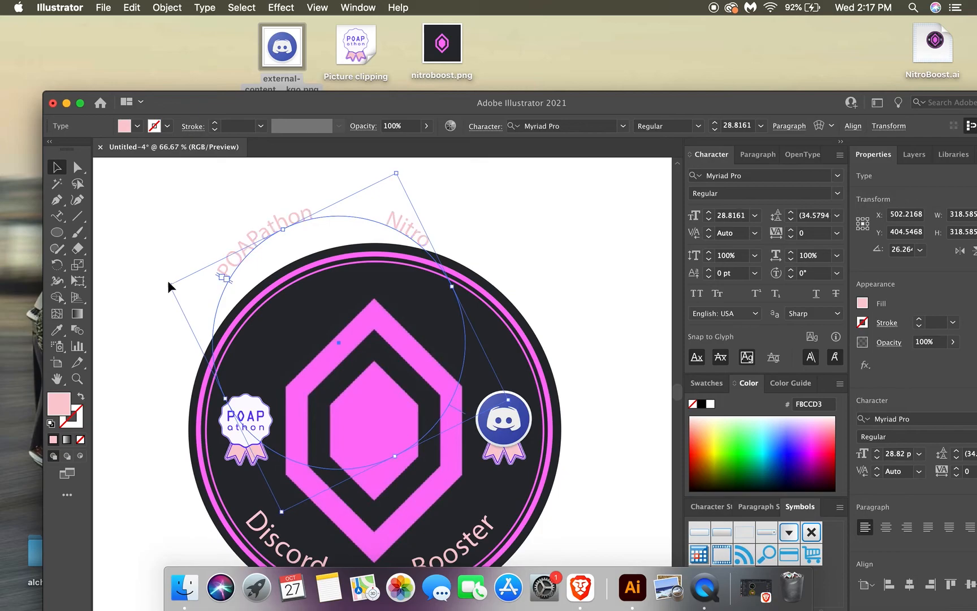
Rotate the POAPathon Nitro text slightly counterclockwise and move it back inside the pink rings around the gem.
{"action": "left_click_drag", "start_coordinate": [275, 231], "coordinate": [312, 245]}
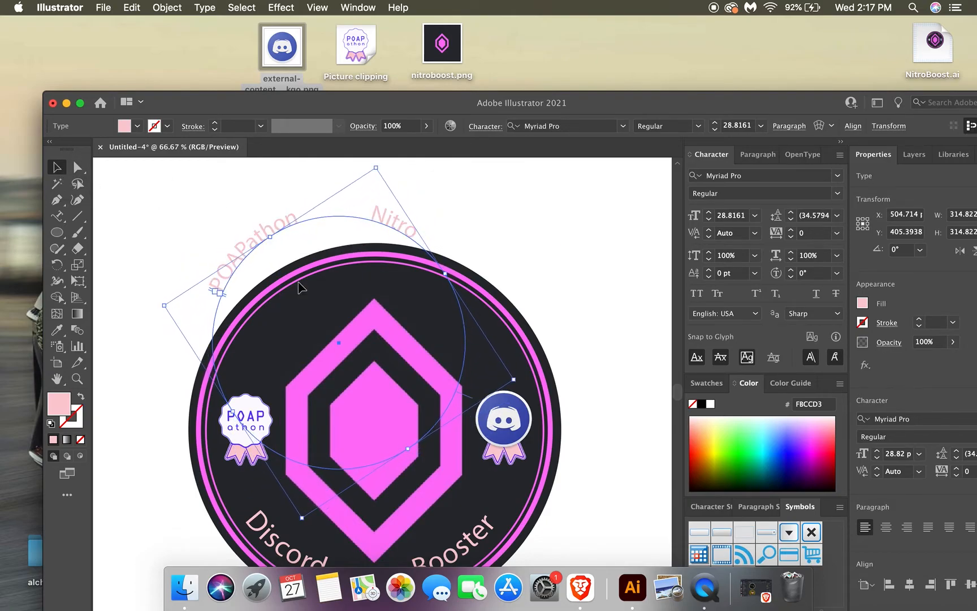
{"action": "left_click_drag", "start_coordinate": [339, 346], "coordinate": [374, 412]}
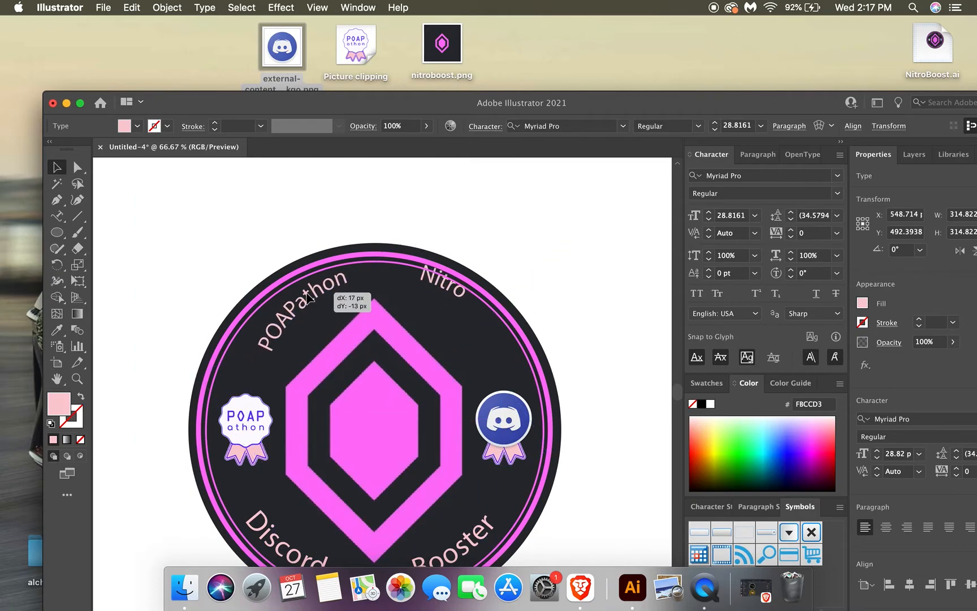
{"action": "left_click_drag", "start_coordinate": [293, 304], "coordinate": [290, 304]}
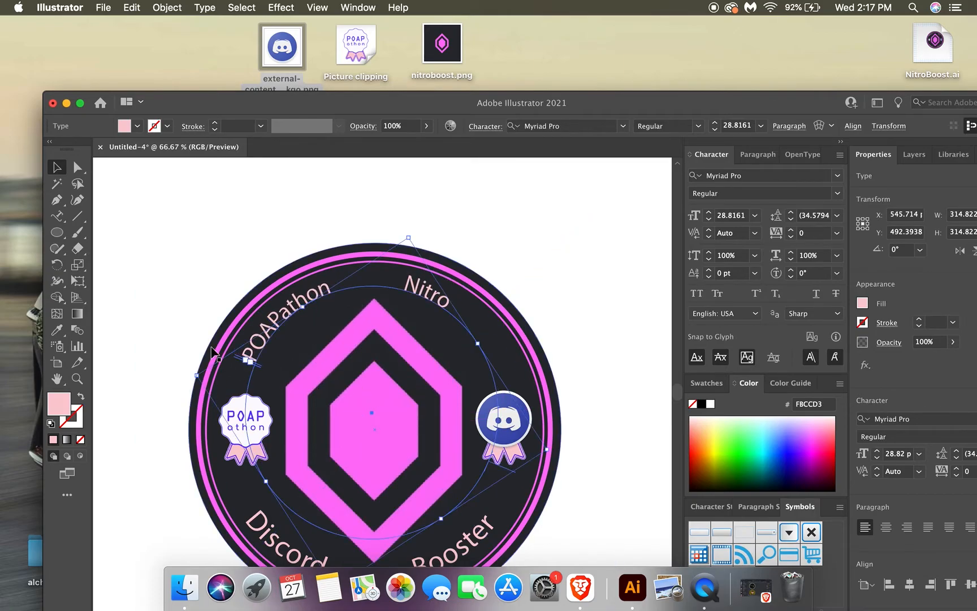
{"action": "key", "text": "t"}
{"action": "left_click_drag", "start_coordinate": [245, 360], "coordinate": [245, 359]}
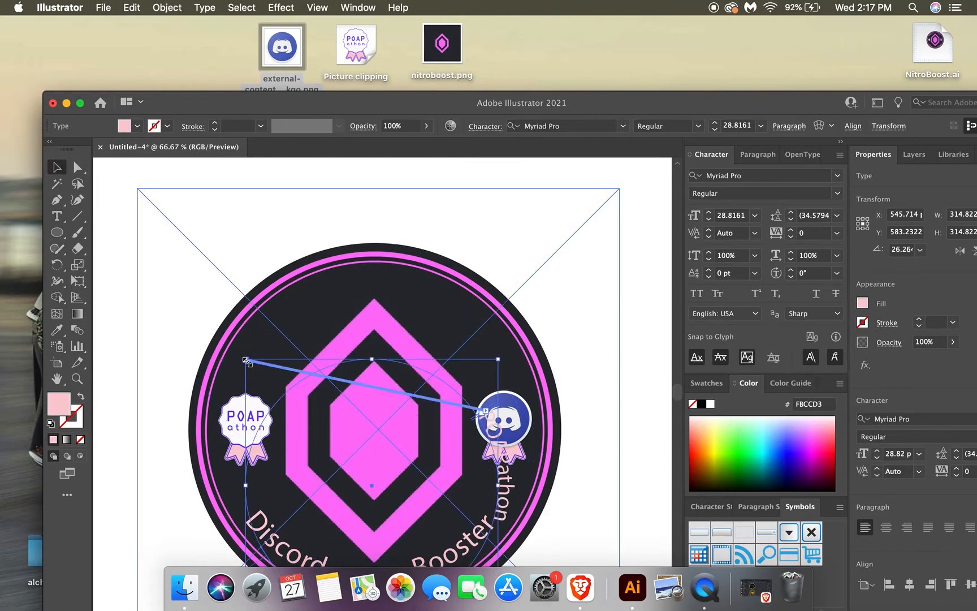
{"action": "key", "text": "super+z"}
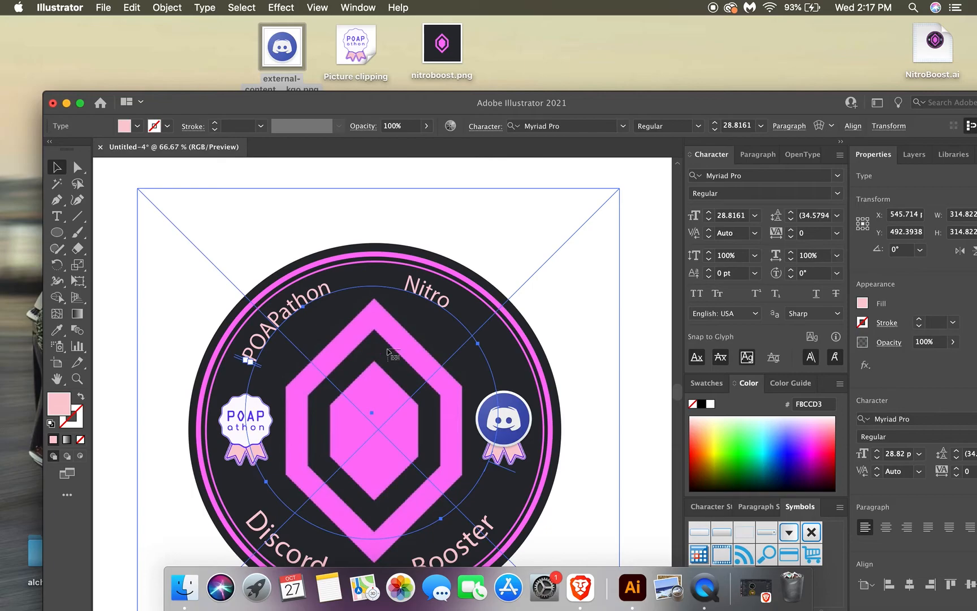
Nudge the POAPathon Nitro text right to about X 553 px and enlarge it to about 30 pt.
{"action": "key", "text": "Right"}
{"action": "key", "text": "Right"}
{"action": "key", "text": "Right"}
{"action": "key", "text": "Right"}
{"action": "key", "text": "Right"}
{"action": "key", "text": "Right"}
{"action": "key", "text": "Right"}
{"action": "key", "text": "Right"}
{"action": "key", "text": "Right"}
{"action": "key", "text": "Right"}
{"action": "key", "text": "Right"}
{"action": "key", "text": "Right"}
{"action": "key", "text": "Right"}
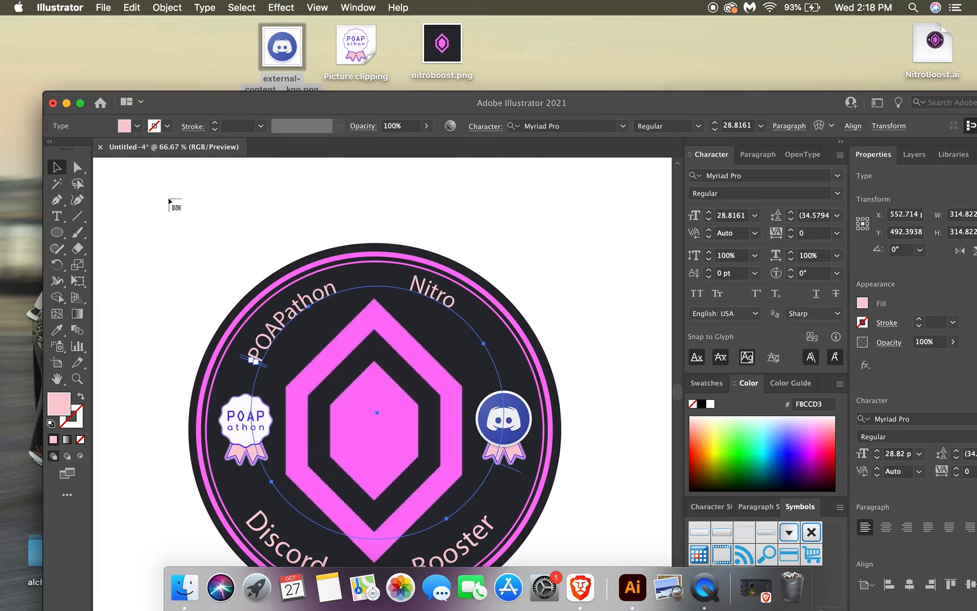
{"action": "left_click", "coordinate": [398, 264]}
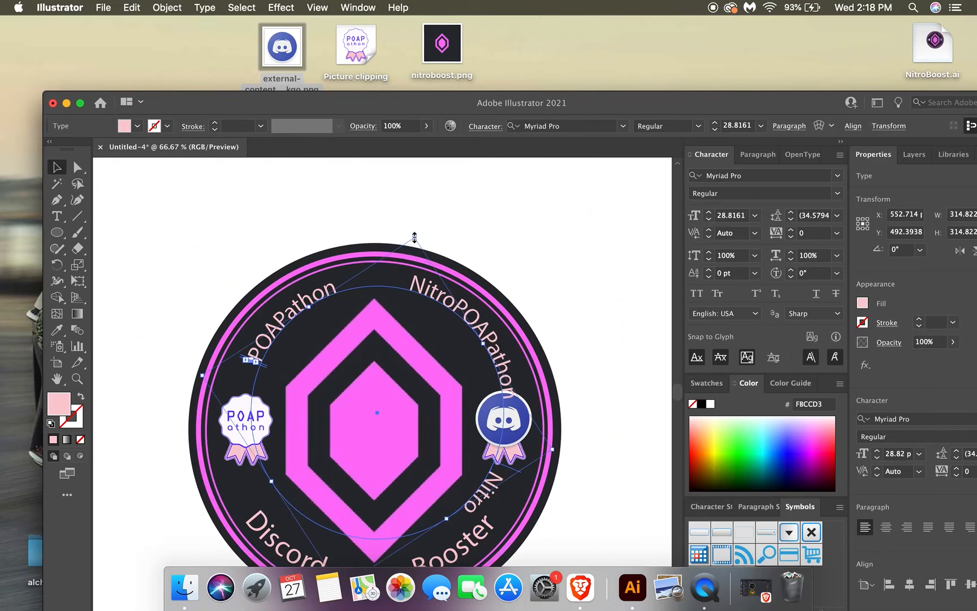
{"action": "left_click_drag", "start_coordinate": [414, 237], "coordinate": [413, 214]}
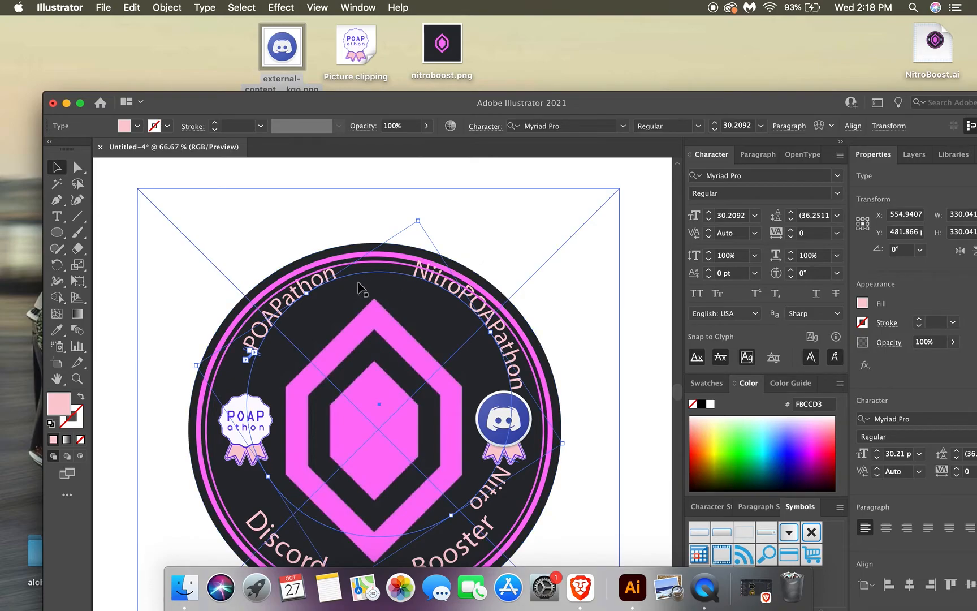
Delete the curved POAPathon Nitro text and move the application window up to show the whole badge.
{"action": "key", "text": "Delete"}
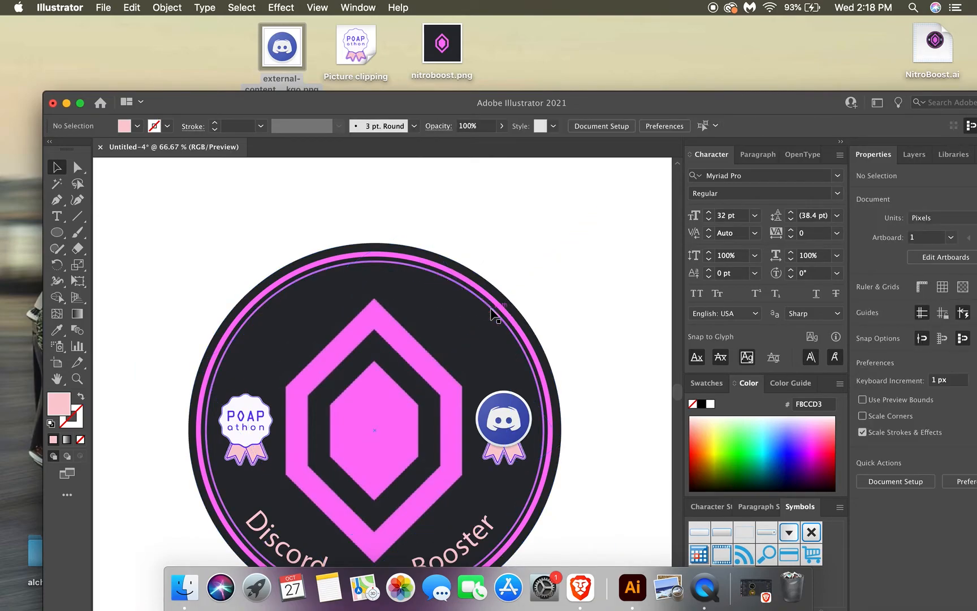
{"action": "left_click", "coordinate": [64, 233]}
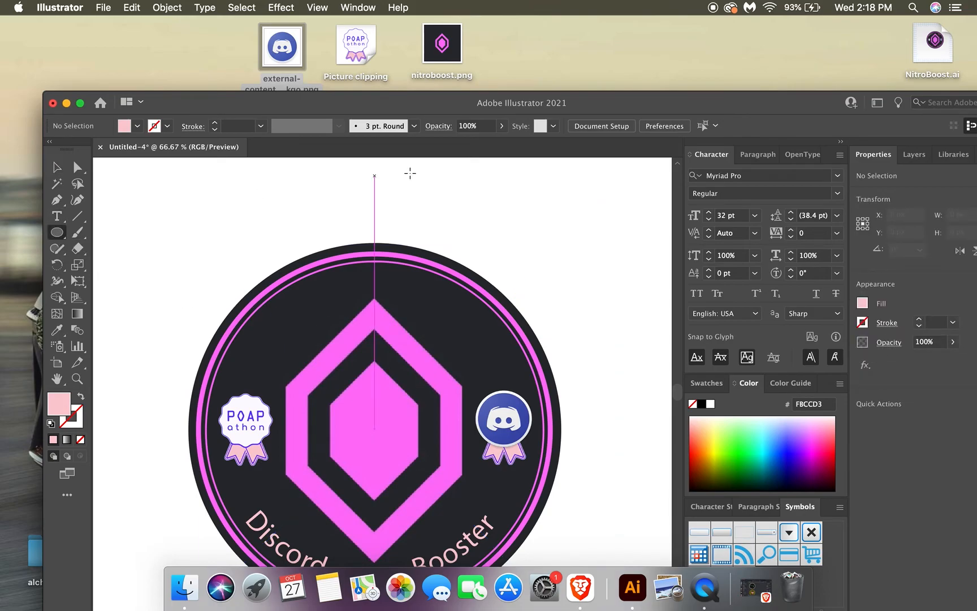
{"action": "left_click_drag", "start_coordinate": [668, 100], "coordinate": [648, 27]}
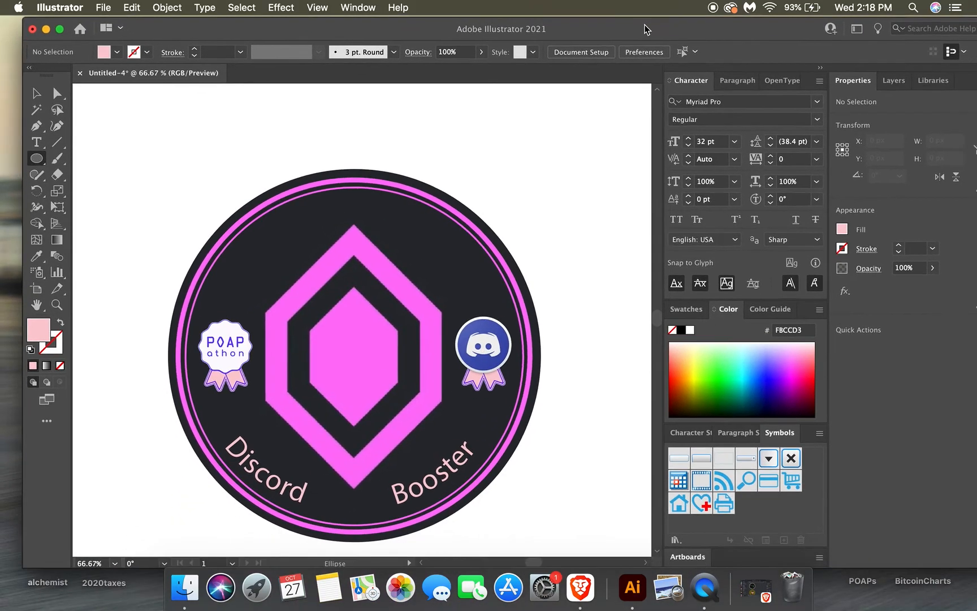
Duplicate the curved Discord Booster text and place the copy above and right of the original, at about X 697, Y 335 px.
{"action": "left_click", "coordinate": [36, 92]}
{"action": "left_click", "coordinate": [219, 447]}
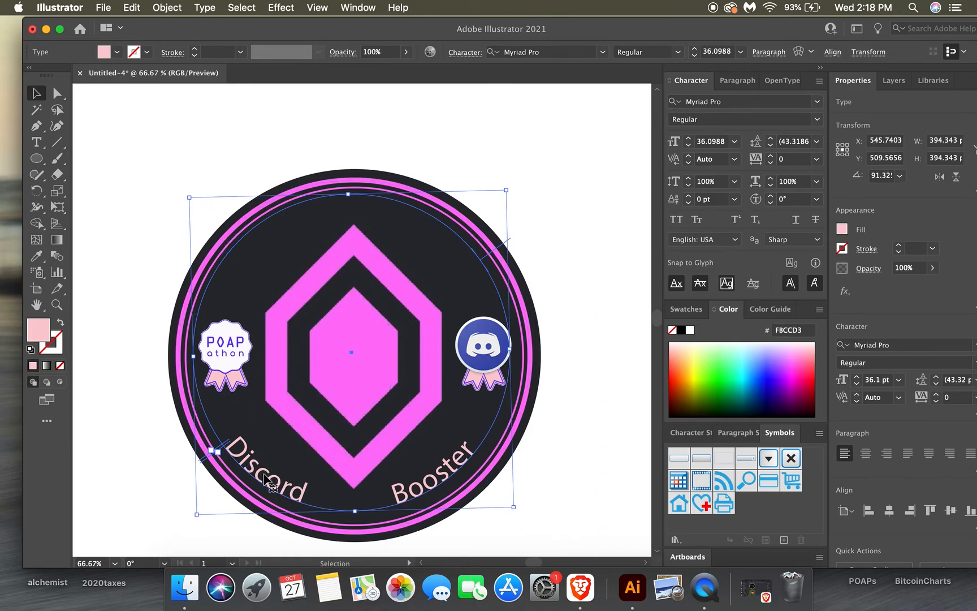
{"action": "left_click_drag", "start_coordinate": [265, 478], "coordinate": [387, 329]}
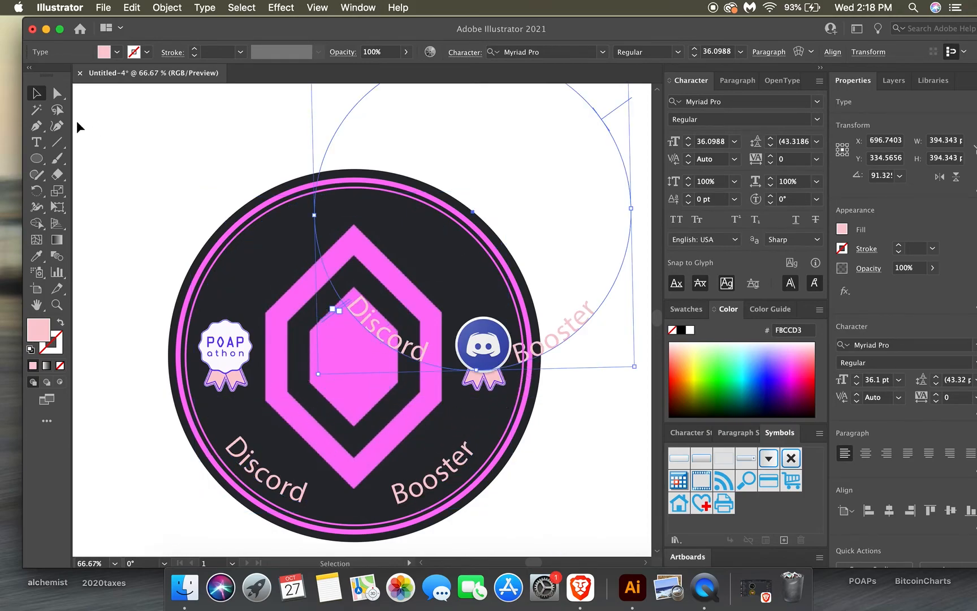
Select all text in the duplicate and turn off Flip in its Type on a Path Options, with Preview on.
{"action": "left_click", "coordinate": [36, 144]}
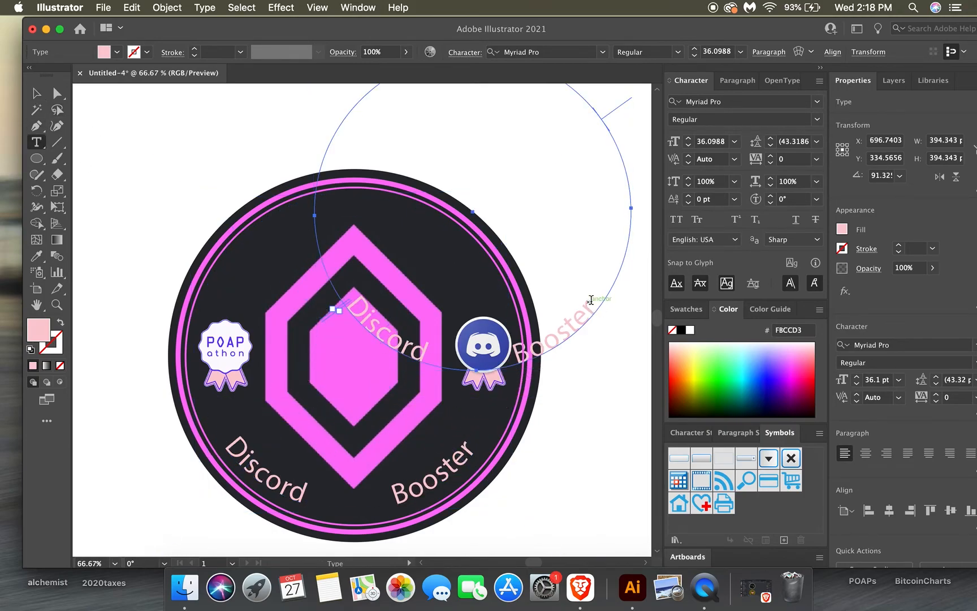
{"action": "left_click_drag", "start_coordinate": [591, 300], "coordinate": [355, 303]}
{"action": "left_click", "coordinate": [170, 8]}
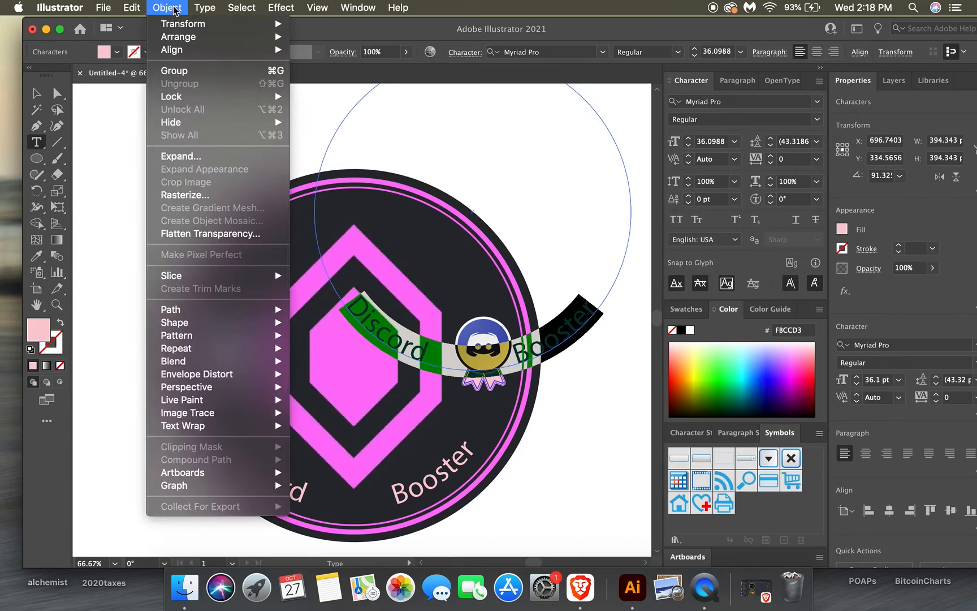
{"action": "mouse_move", "coordinate": [205, 8]}
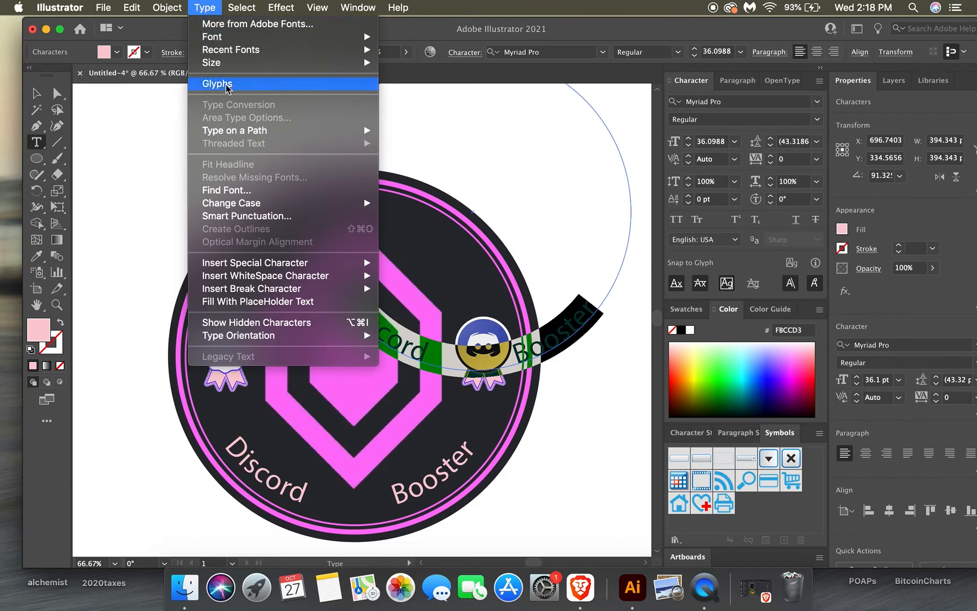
{"action": "mouse_move", "coordinate": [367, 133]}
{"action": "left_click", "coordinate": [409, 204]}
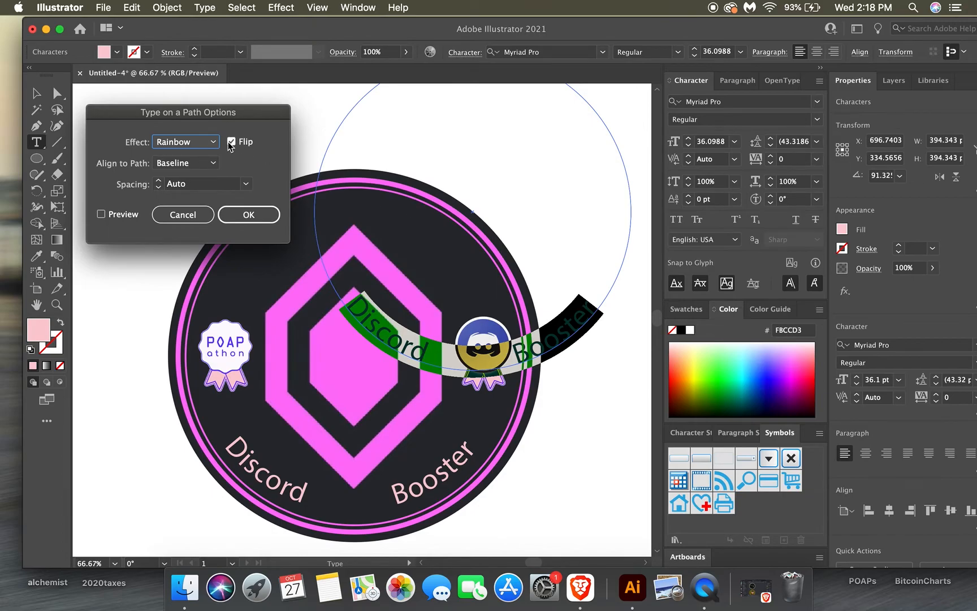
{"action": "left_click", "coordinate": [102, 216]}
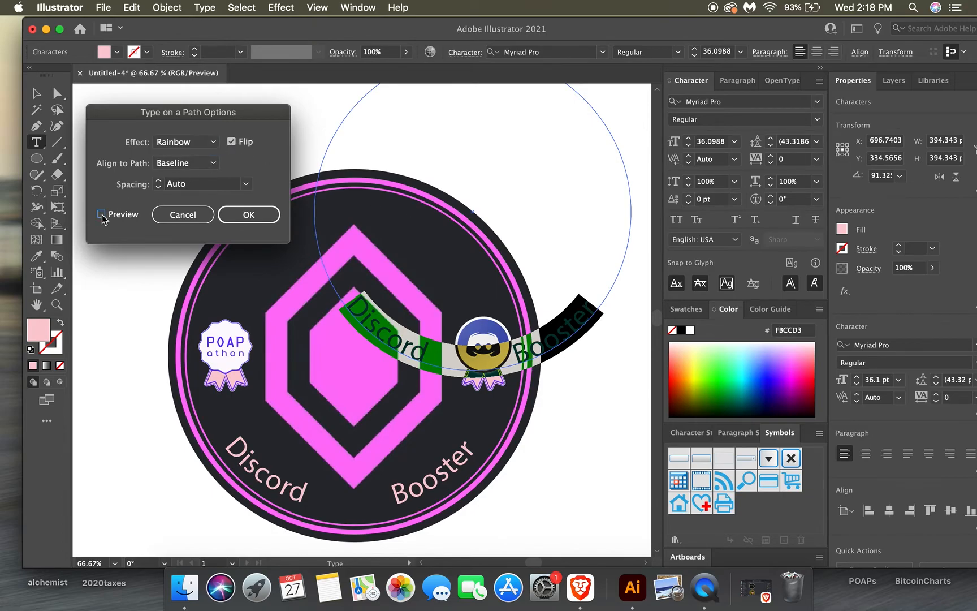
{"action": "left_click", "coordinate": [232, 141]}
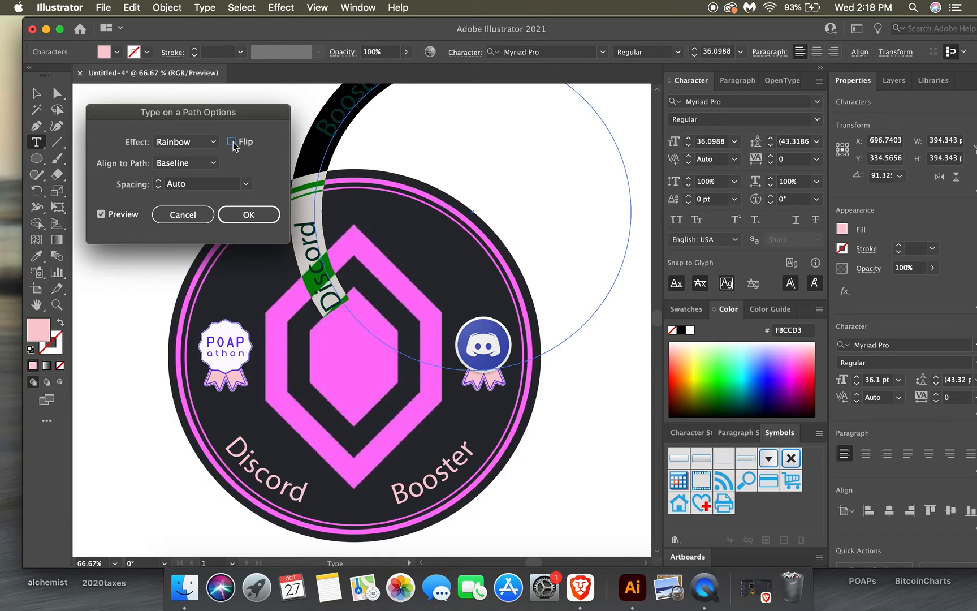
{"action": "left_click", "coordinate": [250, 214]}
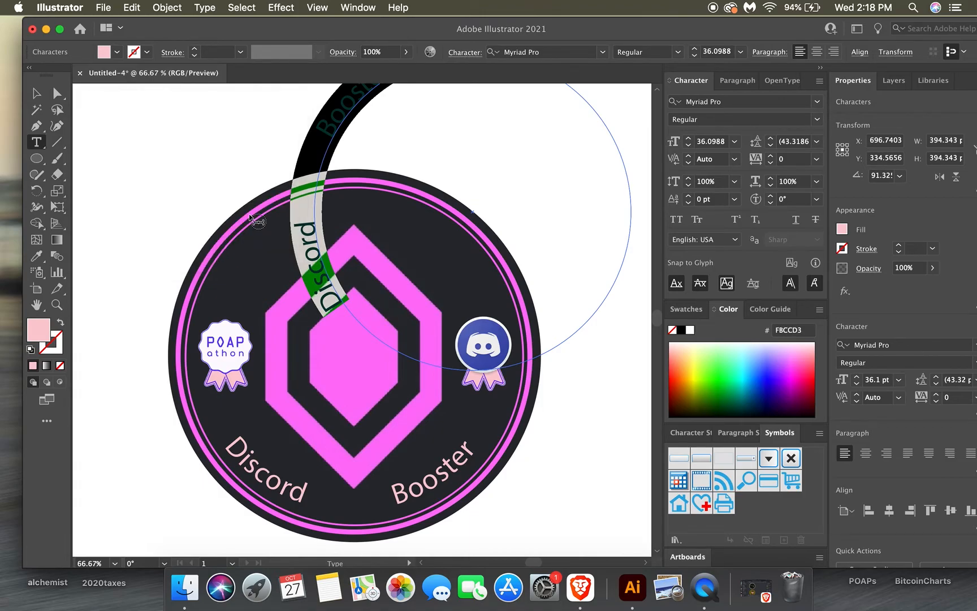
Replace the duplicate's text with POAPathon and Nitro, separated by a wide run of spaces.
{"action": "type", "text": "POAPathon"}
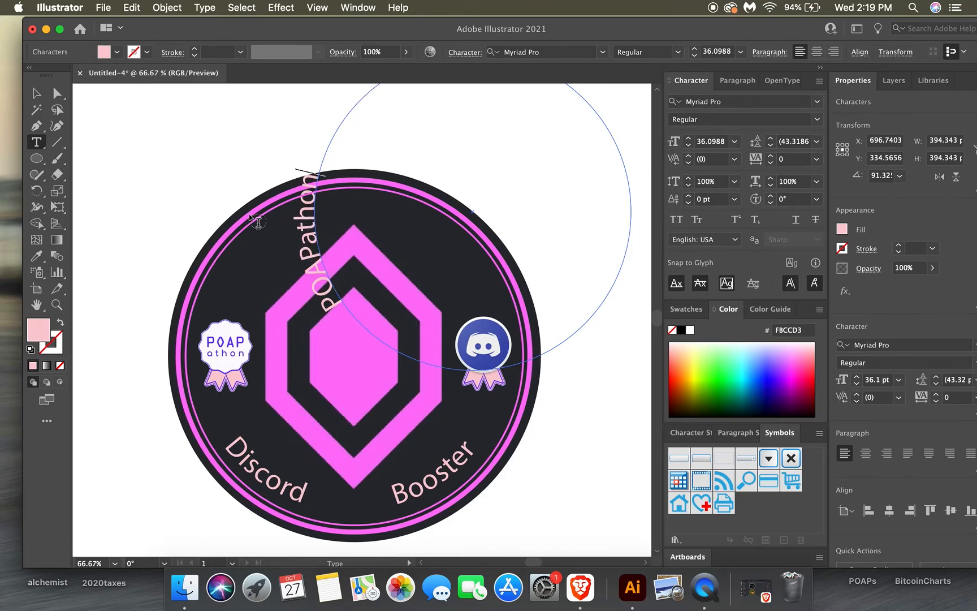
{"action": "type", "text": "                       Ni"}
Scale the new text circle down to about 337 px wide and move it onto the gem's centre.
{"action": "left_click", "coordinate": [36, 95]}
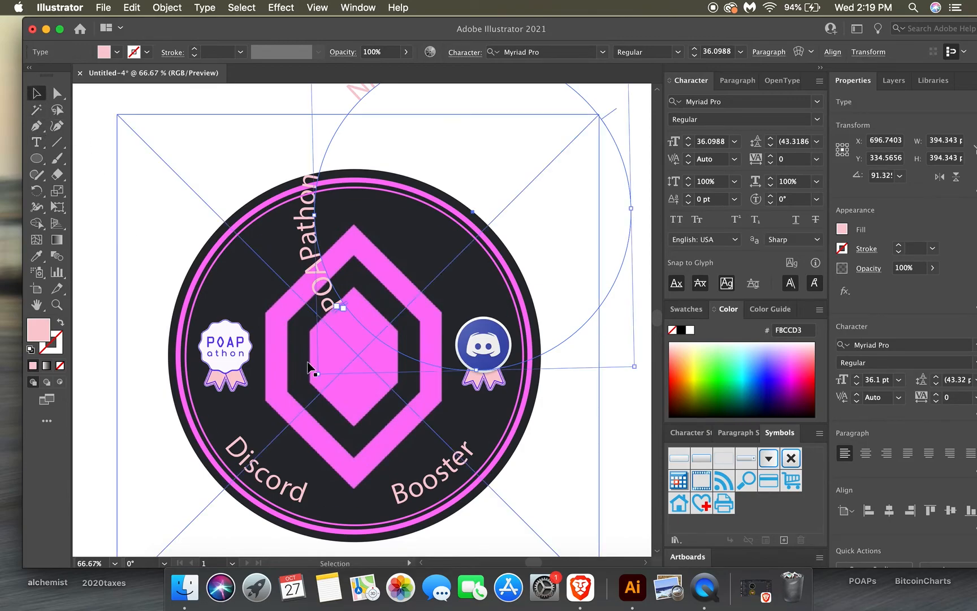
{"action": "left_click_drag", "start_coordinate": [319, 373], "coordinate": [341, 326]}
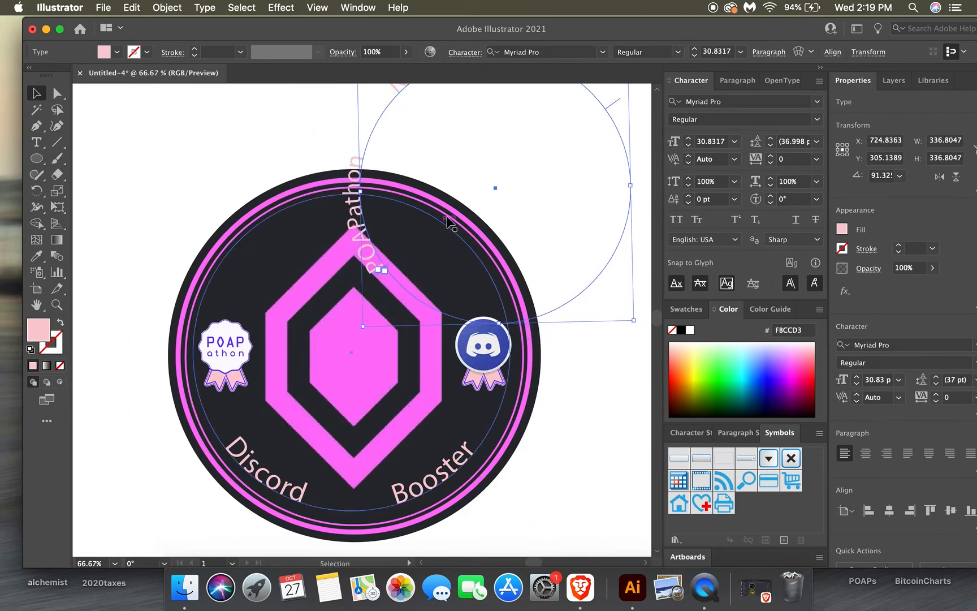
{"action": "left_click_drag", "start_coordinate": [495, 189], "coordinate": [346, 354]}
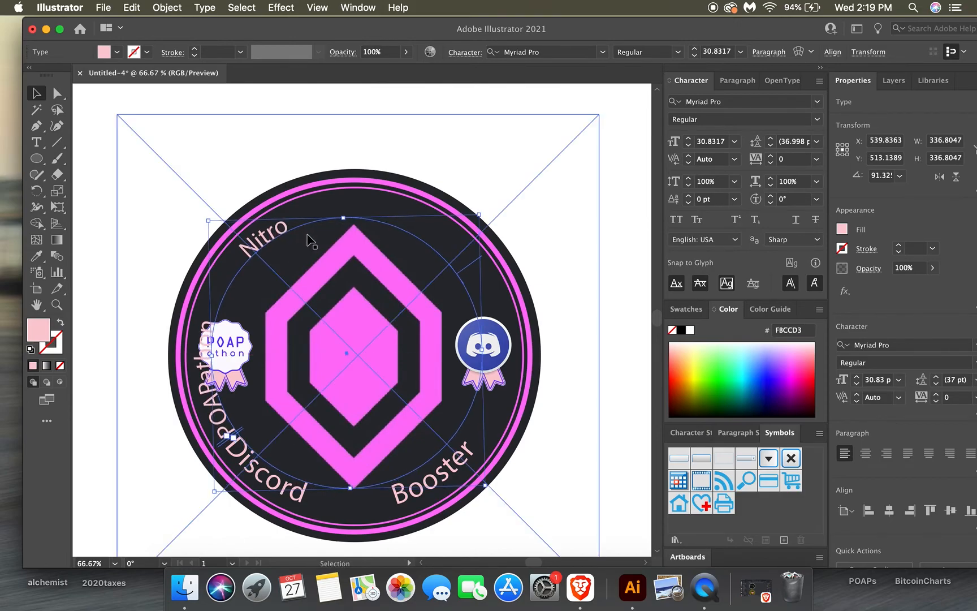
Rotate the POAPathon Nitro text to about 25° so it arches over the gem, and nudge it to about X 553, Y 506 px.
{"action": "left_click", "coordinate": [36, 194]}
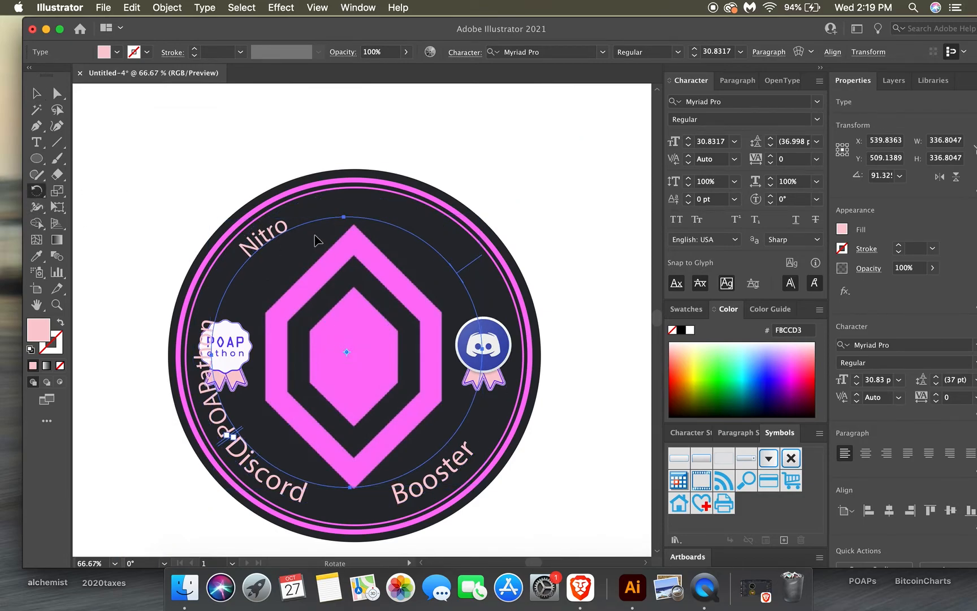
{"action": "left_click_drag", "start_coordinate": [285, 232], "coordinate": [450, 210]}
{"action": "key", "text": "Right"}
{"action": "key", "text": "Right"}
{"action": "key", "text": "Right"}
{"action": "key", "text": "Right"}
{"action": "key", "text": "Up"}
{"action": "key", "text": "Up"}
{"action": "key", "text": "Up"}
{"action": "key", "text": "Right"}
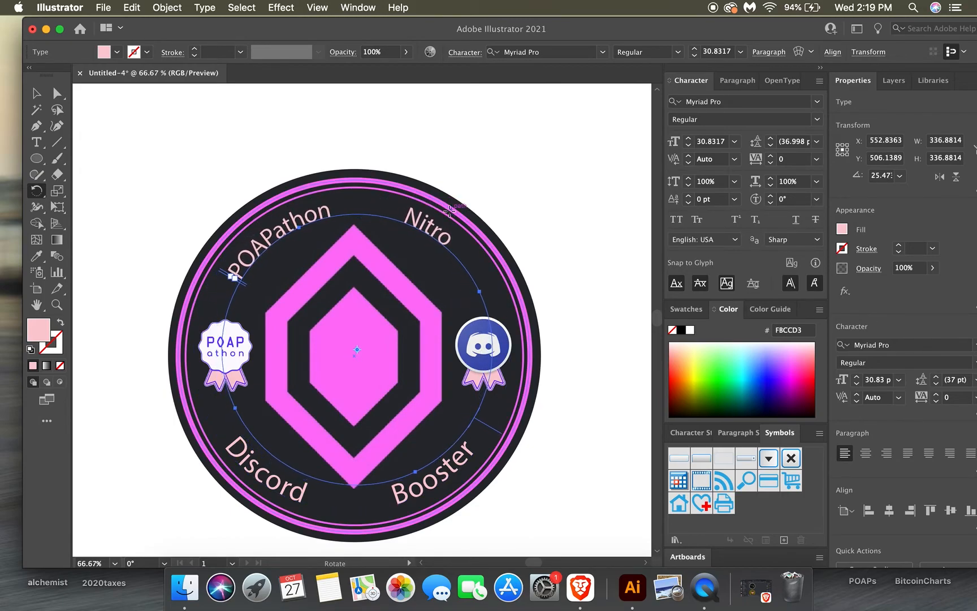
Nudge the POAPathon Nitro text circle 1 px to the right, to about X 554 px, and deselect it.
{"action": "key", "text": "Right"}
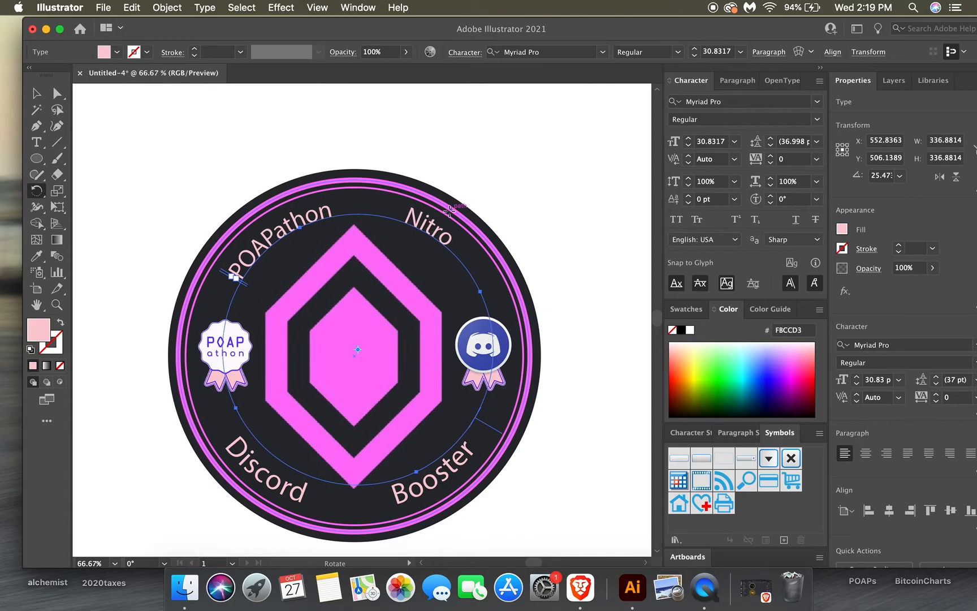
{"action": "left_click", "coordinate": [36, 92]}
{"action": "left_click", "coordinate": [197, 163]}
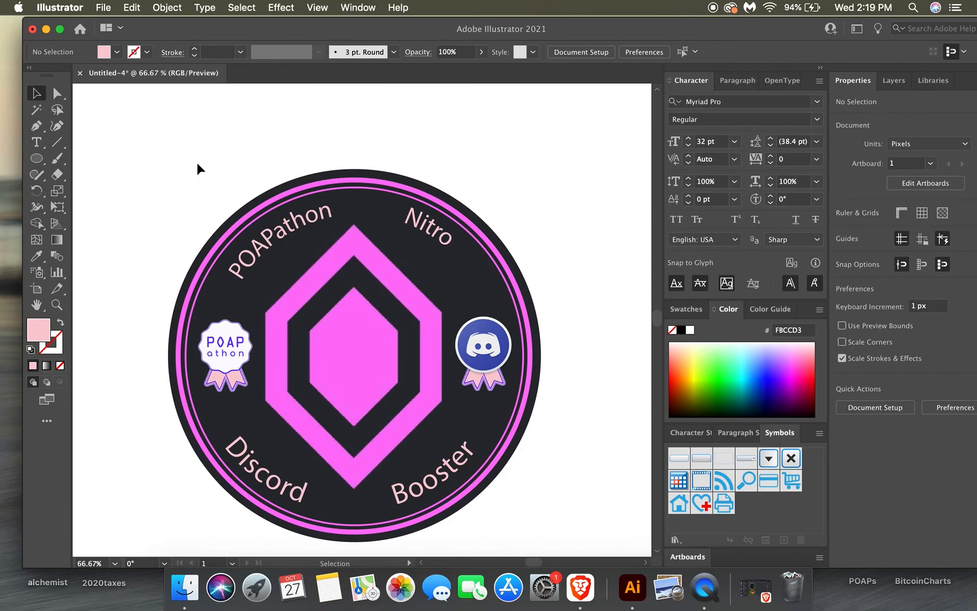
Widen the gap between POAPathon and Nitro with extra spacing, and nudge the text circle to about X 553, Y 507 px.
{"action": "left_click", "coordinate": [329, 220]}
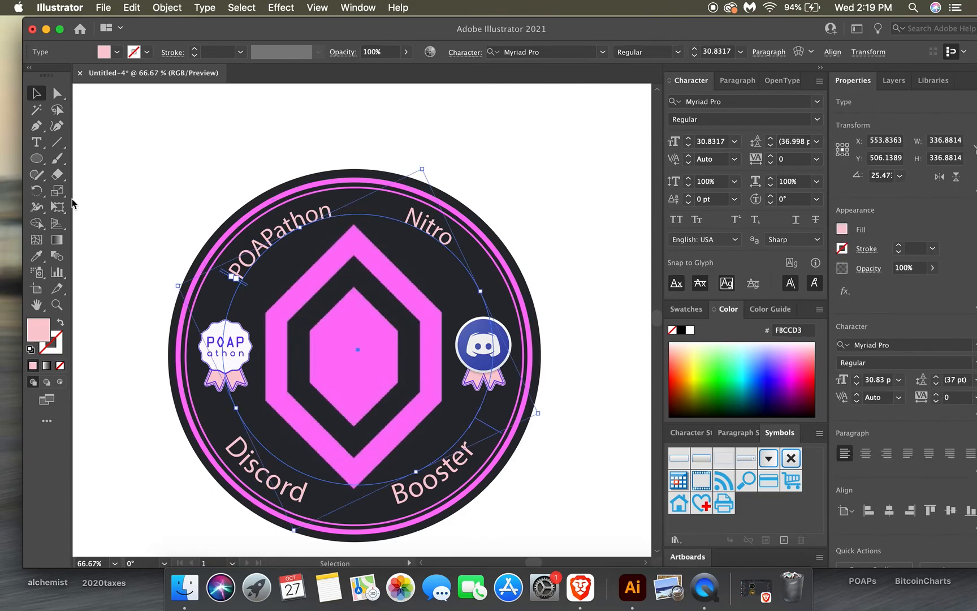
{"action": "left_click", "coordinate": [37, 143]}
{"action": "left_click", "coordinate": [331, 209]}
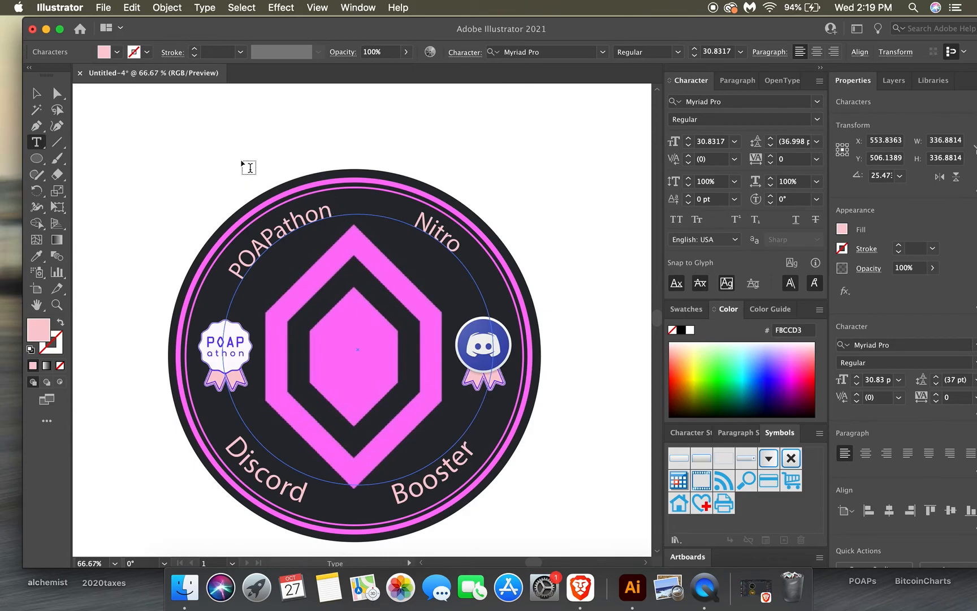
{"action": "left_click", "coordinate": [36, 93]}
{"action": "left_click", "coordinate": [171, 136]}
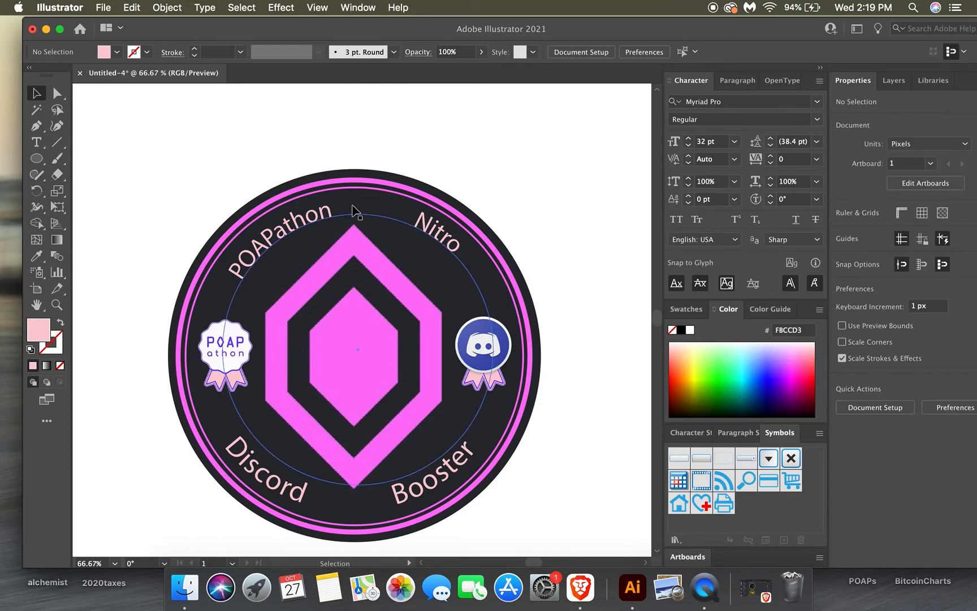
{"action": "left_click", "coordinate": [438, 247]}
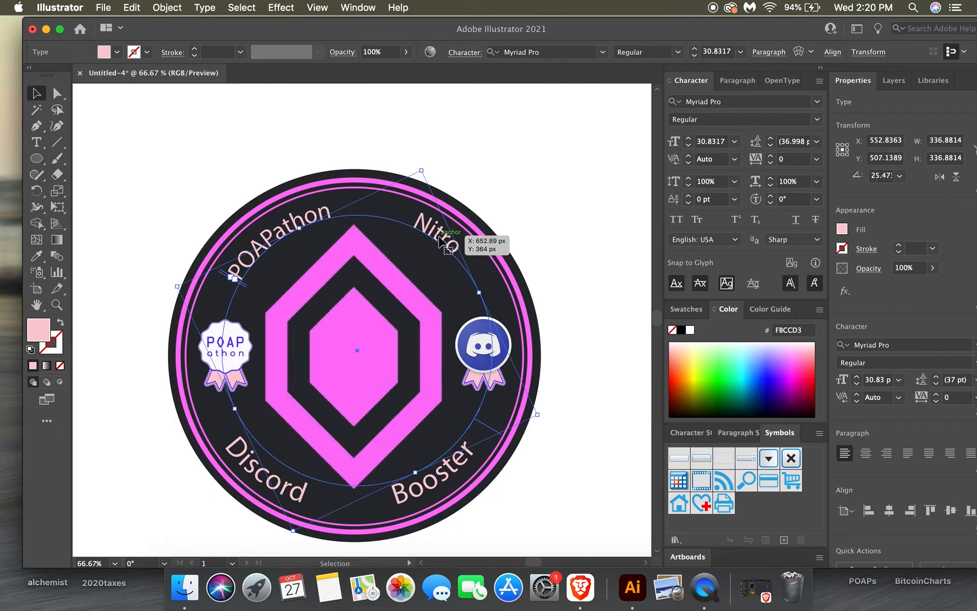
{"action": "left_click", "coordinate": [286, 133]}
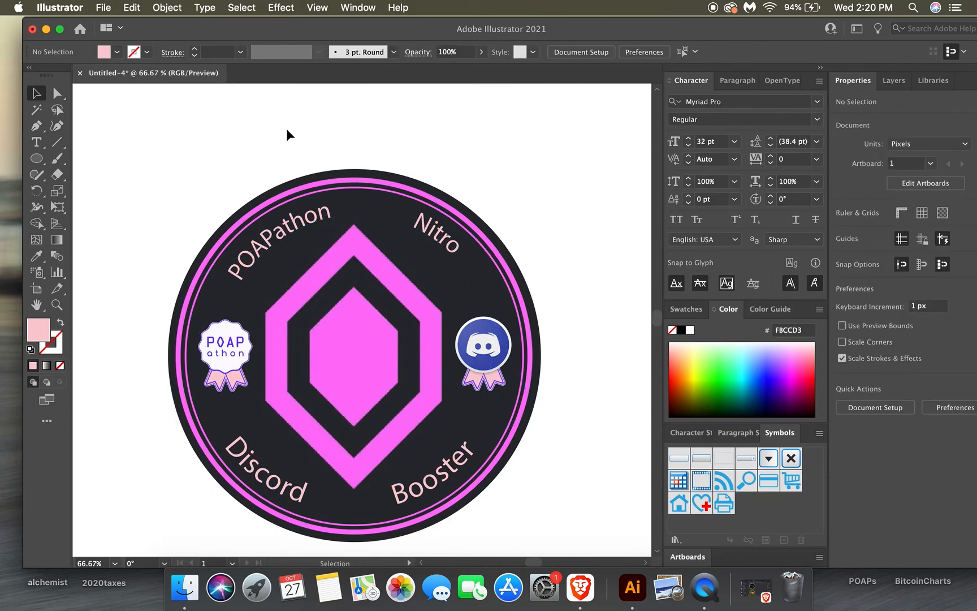
Save the document to the Desktop as DiscordBooster.ai in Adobe Illustrator format, accepting the default save options.
{"action": "left_click", "coordinate": [103, 7]}
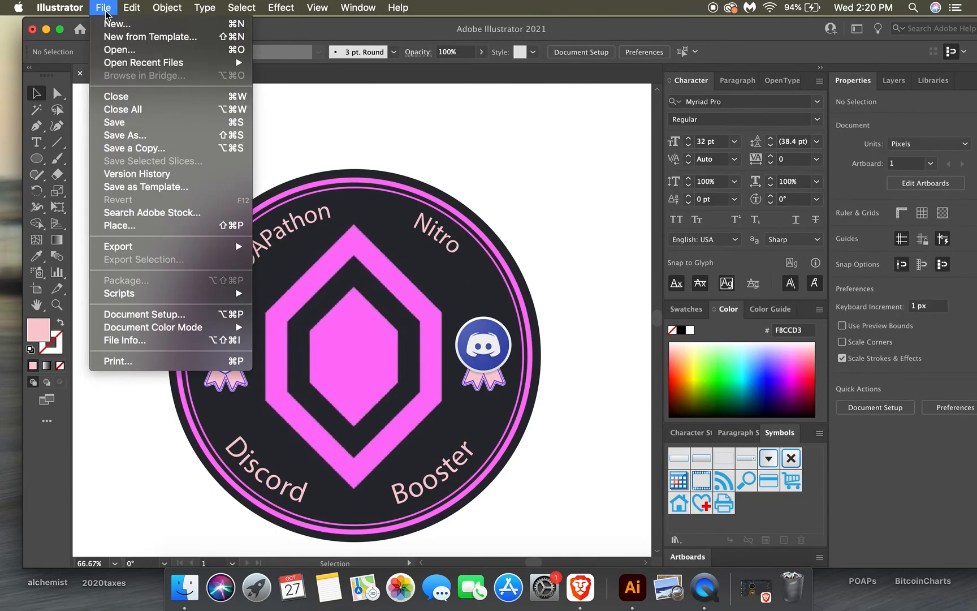
{"action": "left_click", "coordinate": [148, 137]}
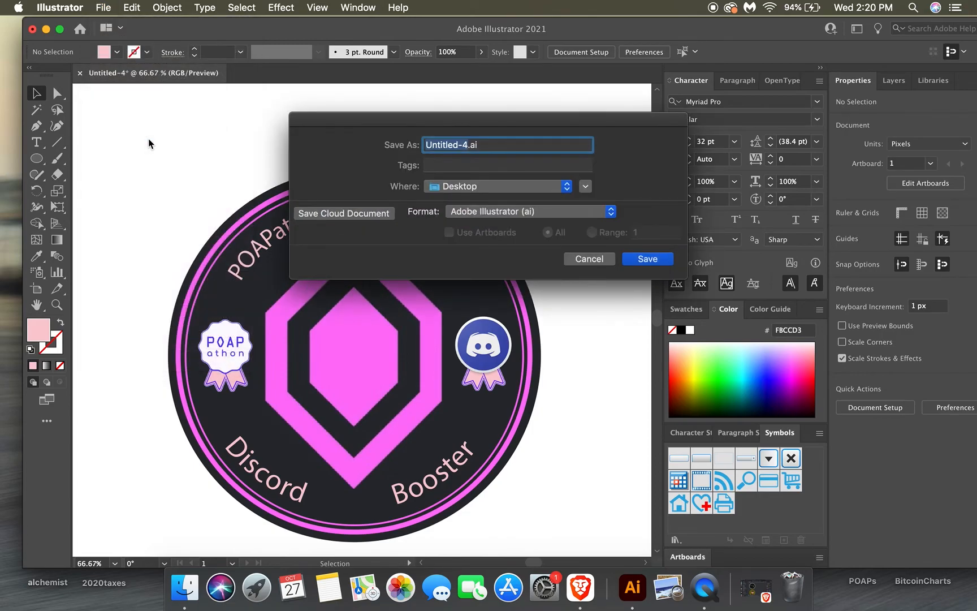
{"action": "type", "text": "POAP"}
{"action": "type", "text": "athon"}
{"action": "type", "text": "B"}
{"action": "type", "text": "oost"}
{"action": "key", "text": "BackSpace"}
{"action": "key", "text": "BackSpace"}
{"action": "key", "text": "BackSpace"}
{"action": "key", "text": "BackSpace"}
{"action": "key", "text": "BackSpace"}
{"action": "key", "text": "BackSpace"}
{"action": "key", "text": "BackSpace"}
{"action": "key", "text": "BackSpace"}
{"action": "key", "text": "BackSpace"}
{"action": "key", "text": "BackSpace"}
{"action": "key", "text": "BackSpace"}
{"action": "key", "text": "BackSpace"}
{"action": "key", "text": "BackSpace"}
{"action": "key", "text": "BackSpace"}
{"action": "type", "text": "DiscordBooster"}
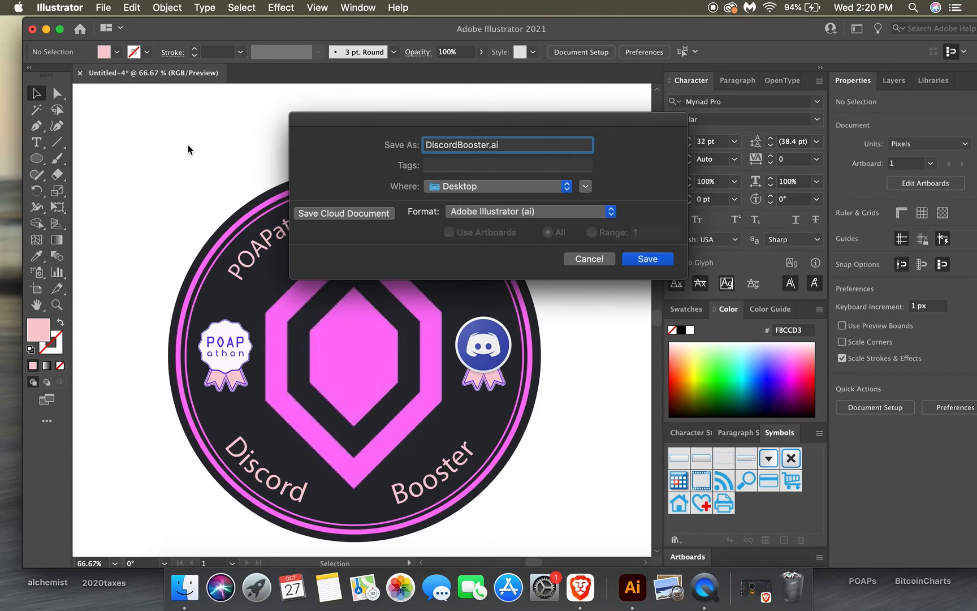
{"action": "left_click", "coordinate": [641, 259]}
{"action": "left_click", "coordinate": [655, 486]}
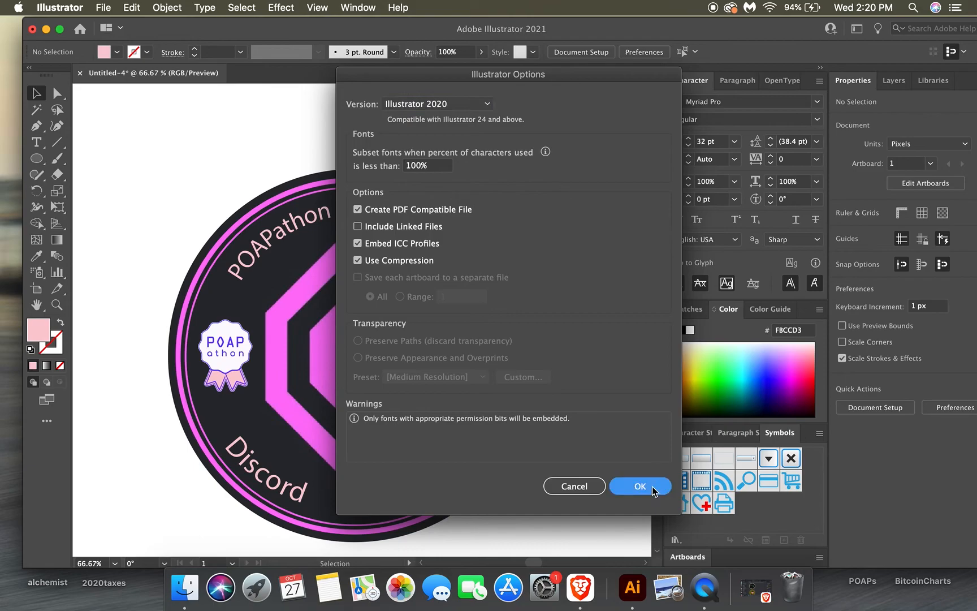
Export the design to the Desktop as DiscordBooster.png at High (300 ppi) resolution with a transparent background.
{"action": "left_click", "coordinate": [103, 8]}
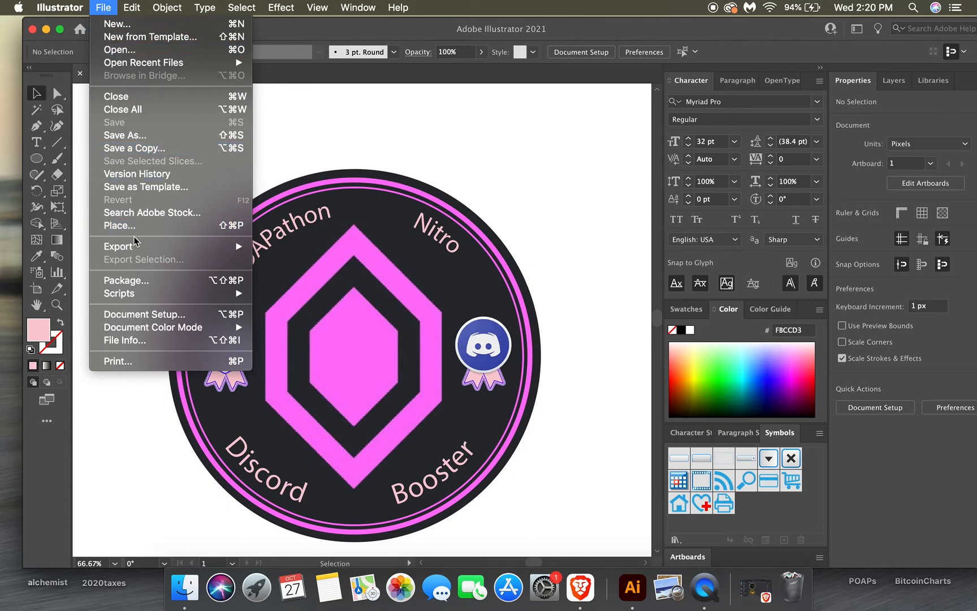
{"action": "mouse_move", "coordinate": [236, 249]}
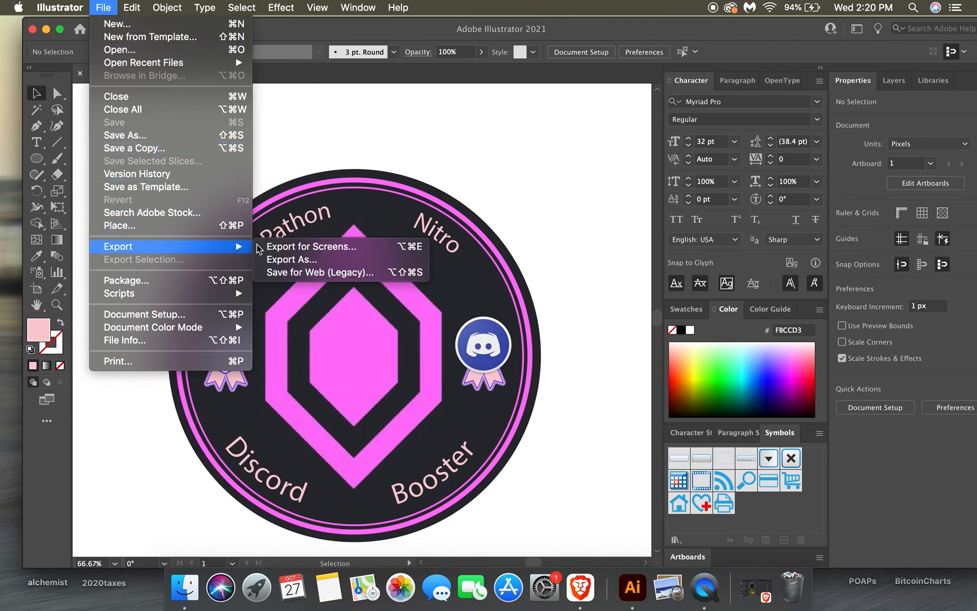
{"action": "left_click", "coordinate": [282, 258]}
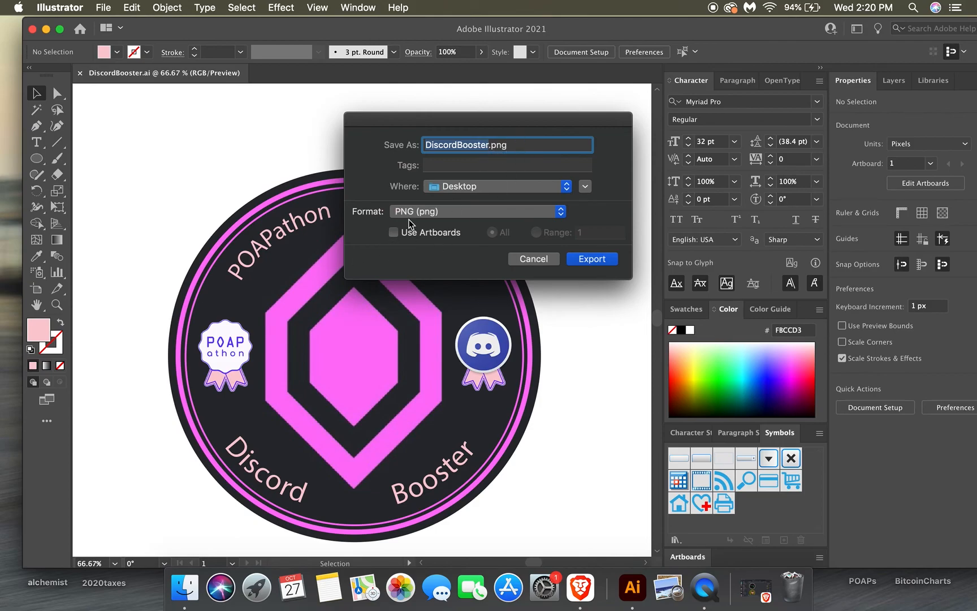
{"action": "left_click", "coordinate": [588, 259]}
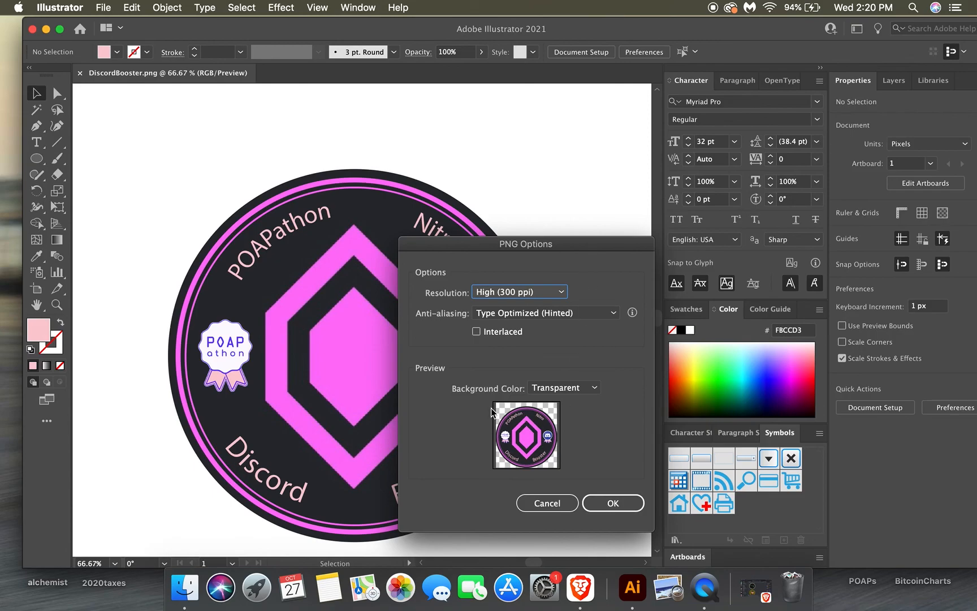
{"action": "left_click", "coordinate": [594, 387]}
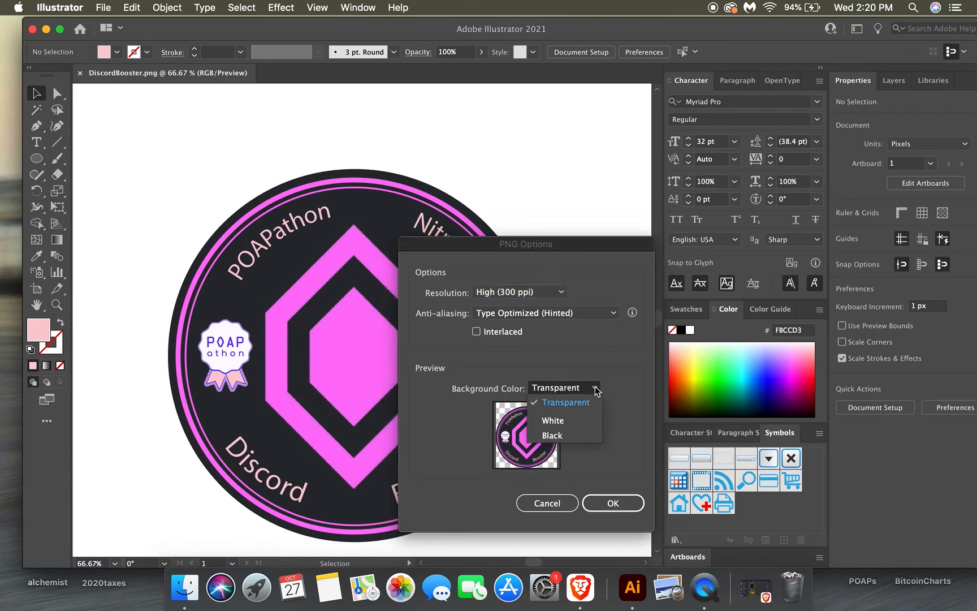
{"action": "left_click", "coordinate": [594, 388]}
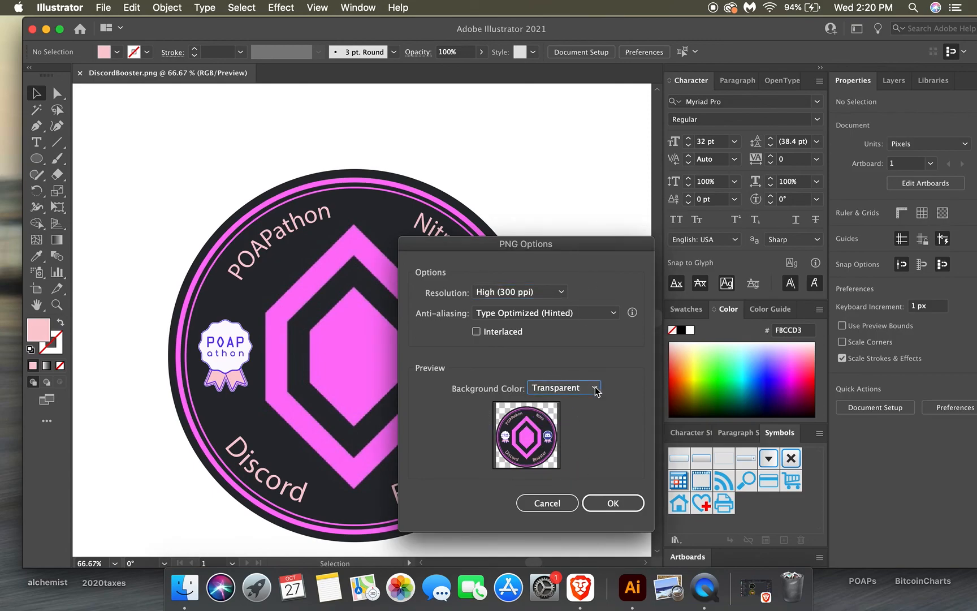
{"action": "left_click", "coordinate": [621, 503]}
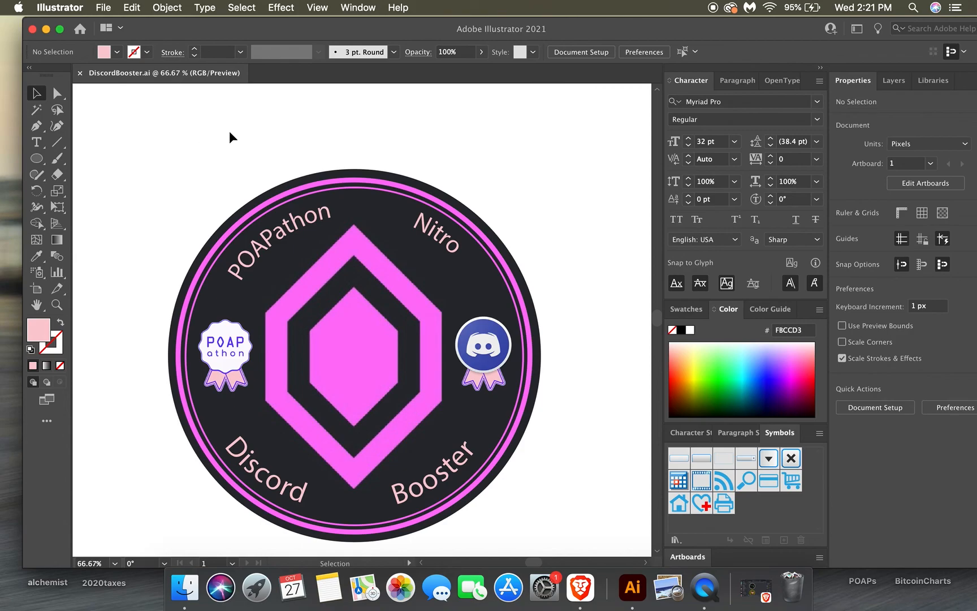
{"action": "left_click_drag", "start_coordinate": [584, 31], "coordinate": [551, 4]}
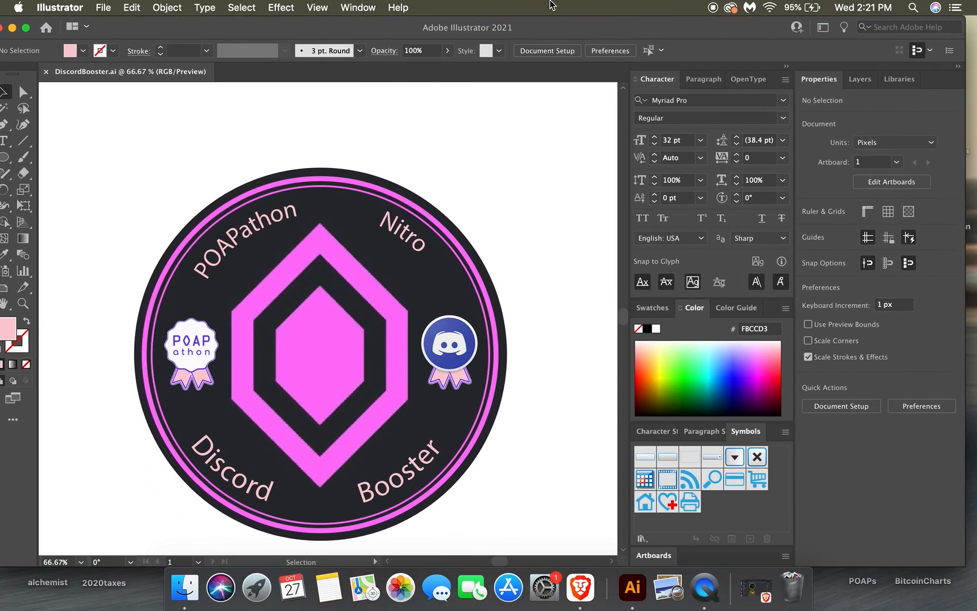